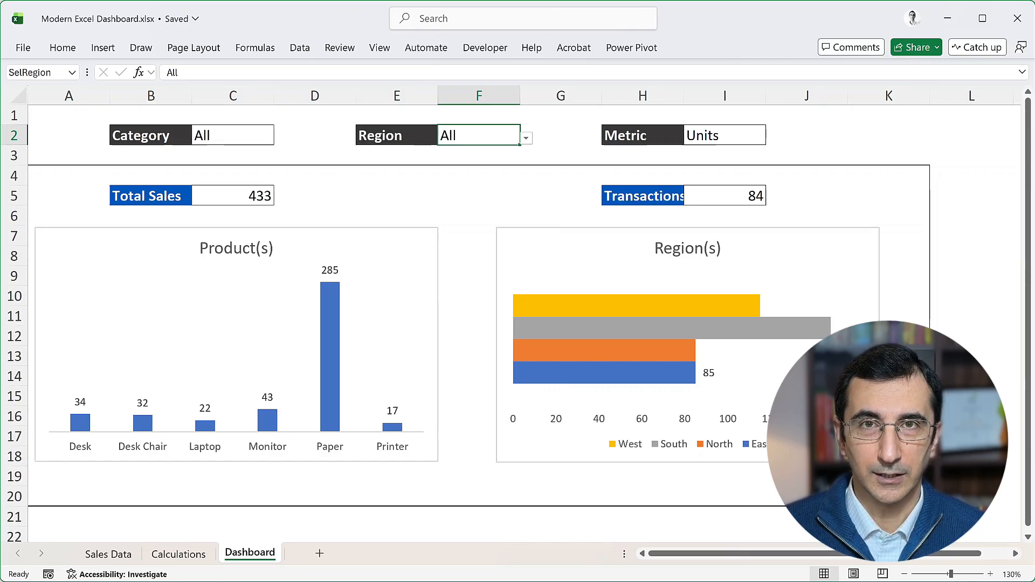
Set the dashboard's Category filter in C2 to Furniture
{"action": "left_click", "coordinate": [254, 135]}
{"action": "left_click", "coordinate": [280, 138]}
{"action": "left_click", "coordinate": [232, 164]}
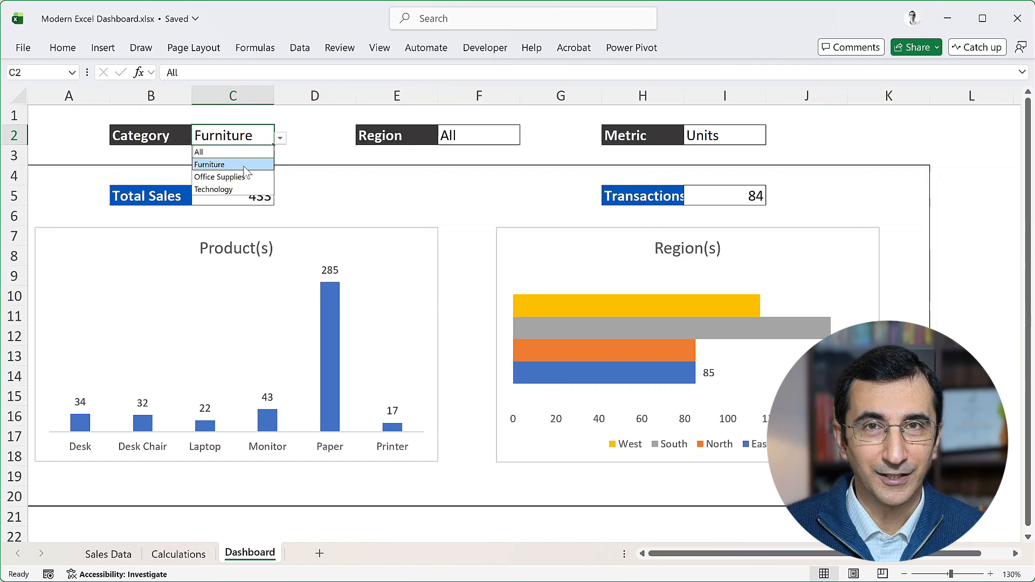
Filter the dashboard by the North region, and return the Region filter in F2 to All
{"action": "left_click", "coordinate": [494, 135]}
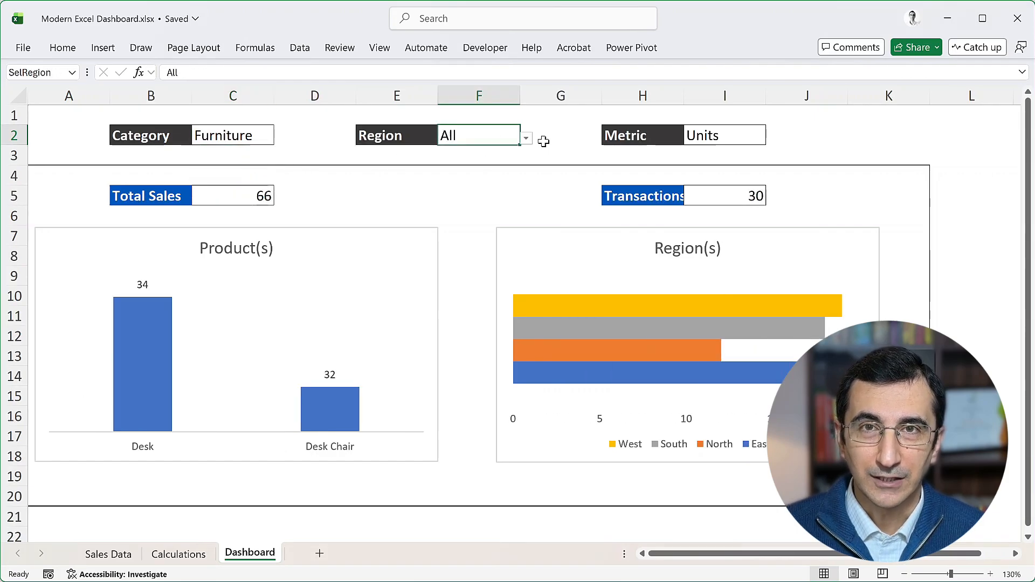
{"action": "left_click", "coordinate": [526, 139]}
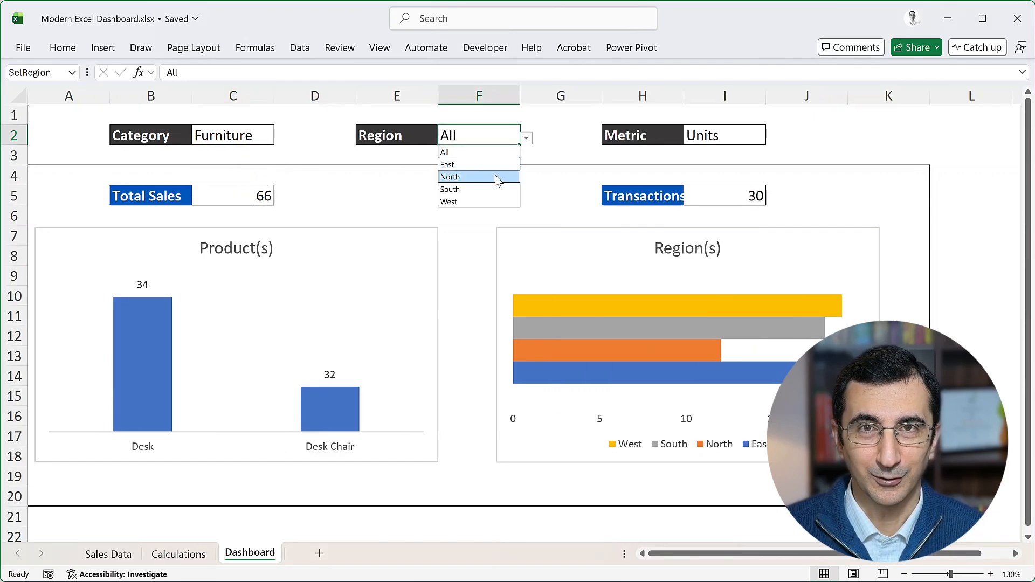
{"action": "left_click", "coordinate": [496, 176]}
{"action": "left_click", "coordinate": [526, 135]}
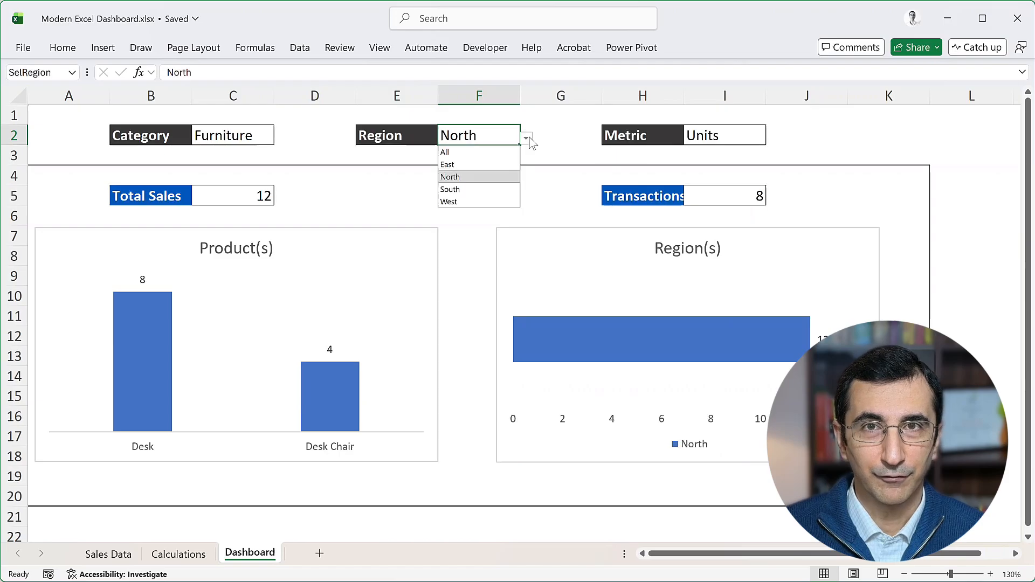
{"action": "left_click", "coordinate": [469, 155]}
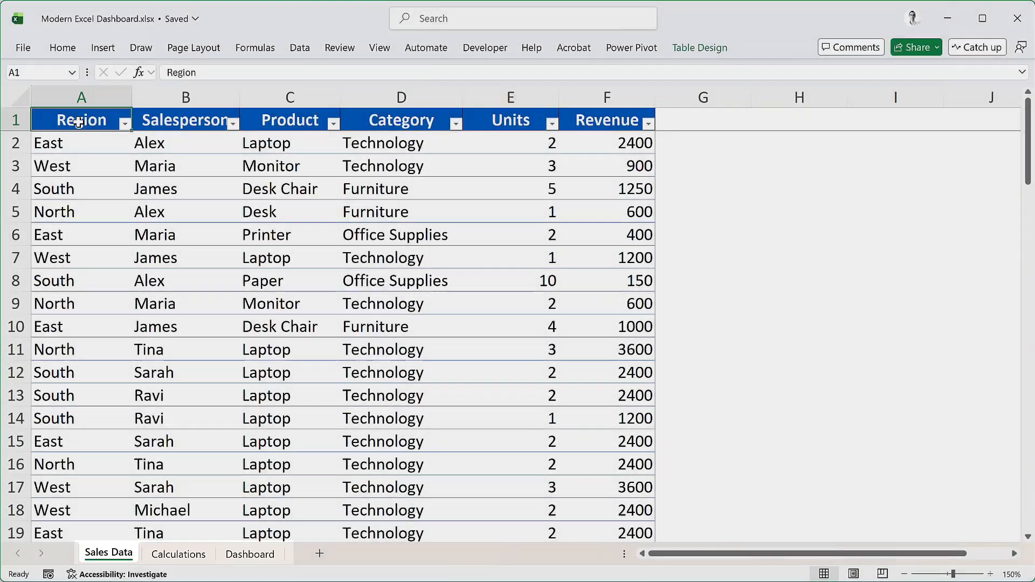
Look at the Calculations sheet and examine the options offered by the Category and Region filters on the Dashboard sheet
{"action": "left_click", "coordinate": [192, 556]}
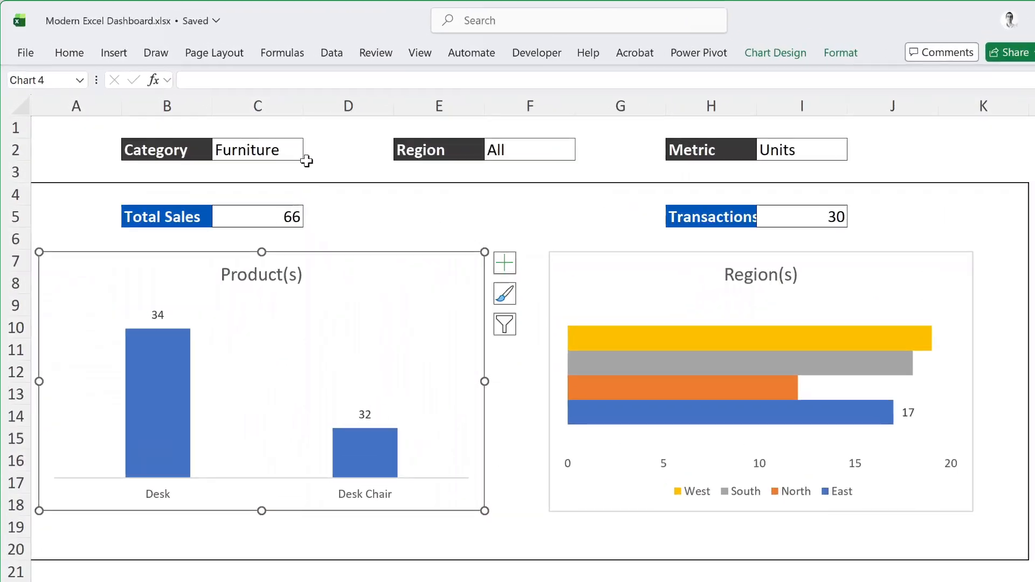
{"action": "left_click", "coordinate": [266, 135]}
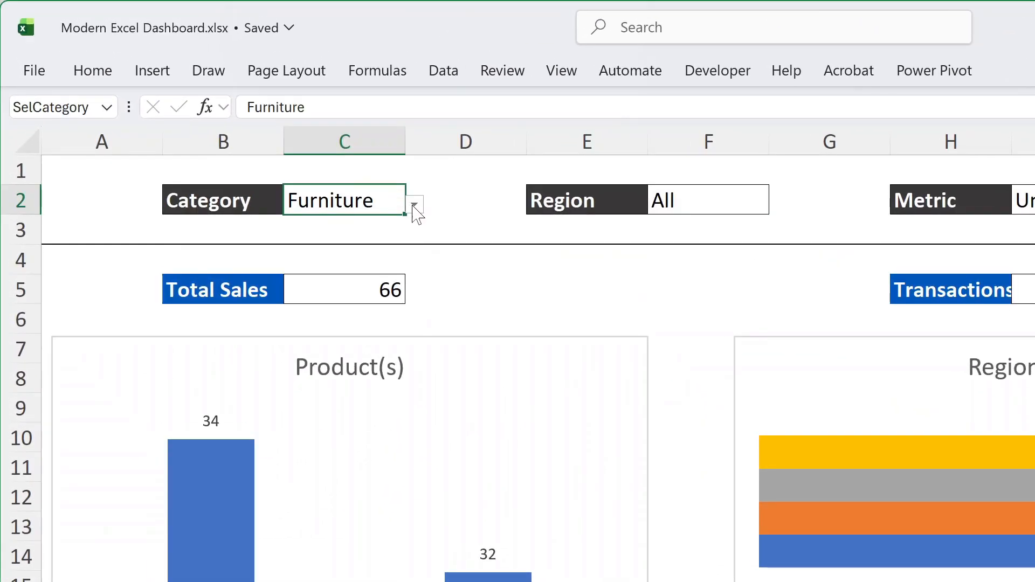
{"action": "left_click", "coordinate": [407, 200]}
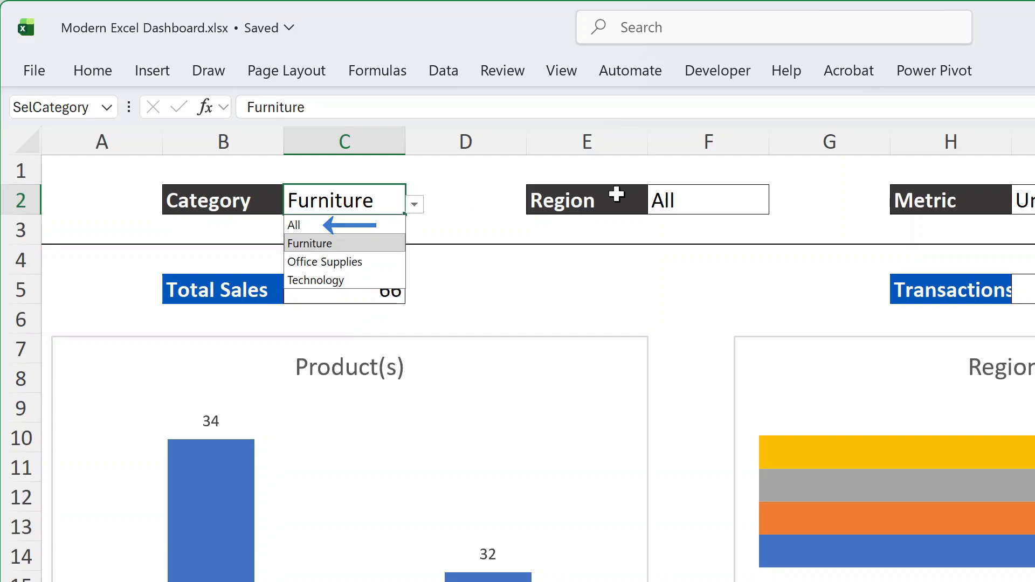
{"action": "left_click", "coordinate": [745, 202]}
{"action": "left_click", "coordinate": [779, 205]}
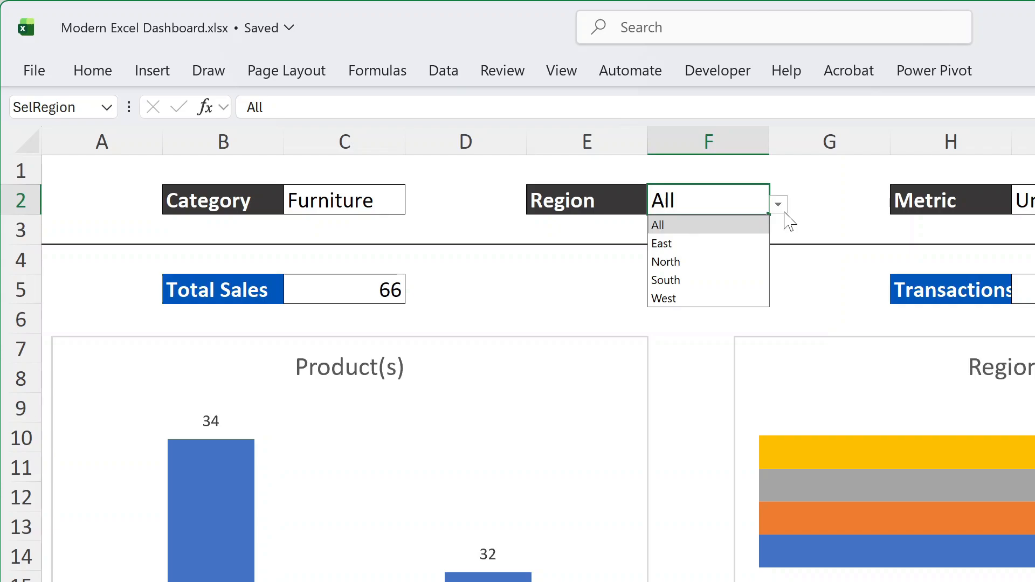
{"action": "left_click", "coordinate": [687, 199]}
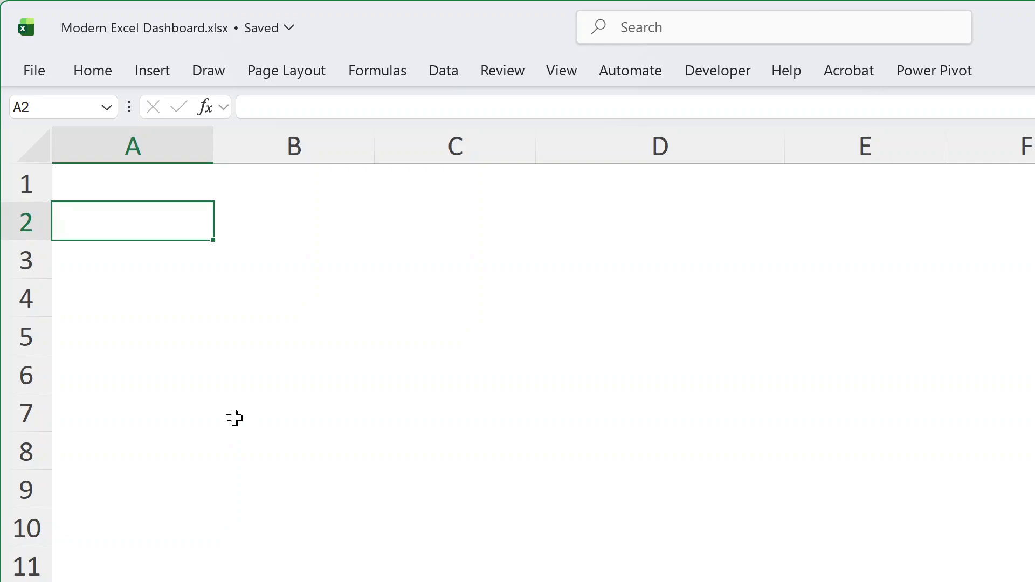
Enter =VSTACK("All",SORT(UNIQUE(Sales[Category]))) in cell A2 of the Calculations sheet to build the category list
{"action": "type", "text": "=vs"}
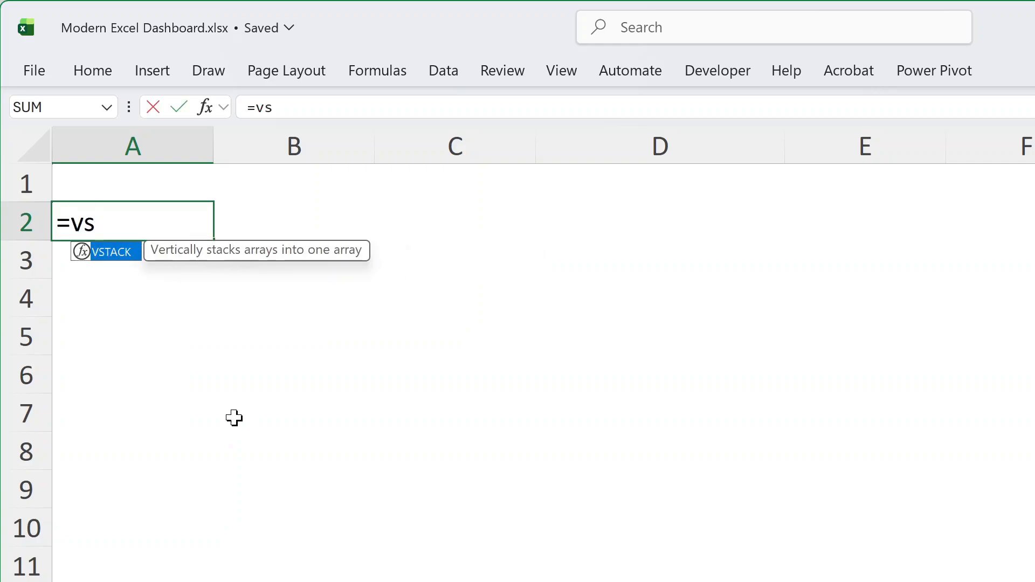
{"action": "type", "text": "t"}
{"action": "key", "text": "Tab"}
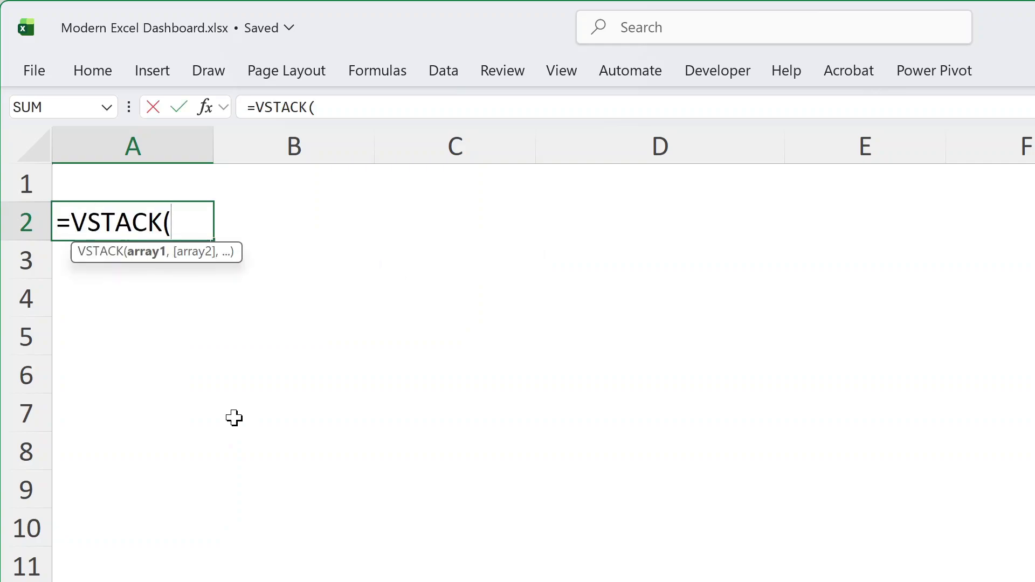
{"action": "type", "text": "\"All\""}
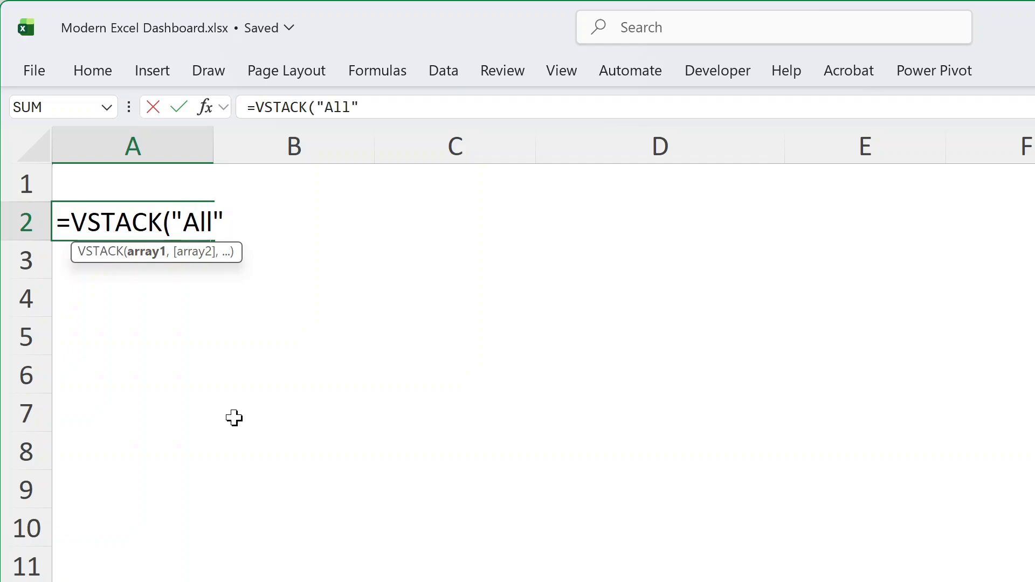
{"action": "type", "text": ","}
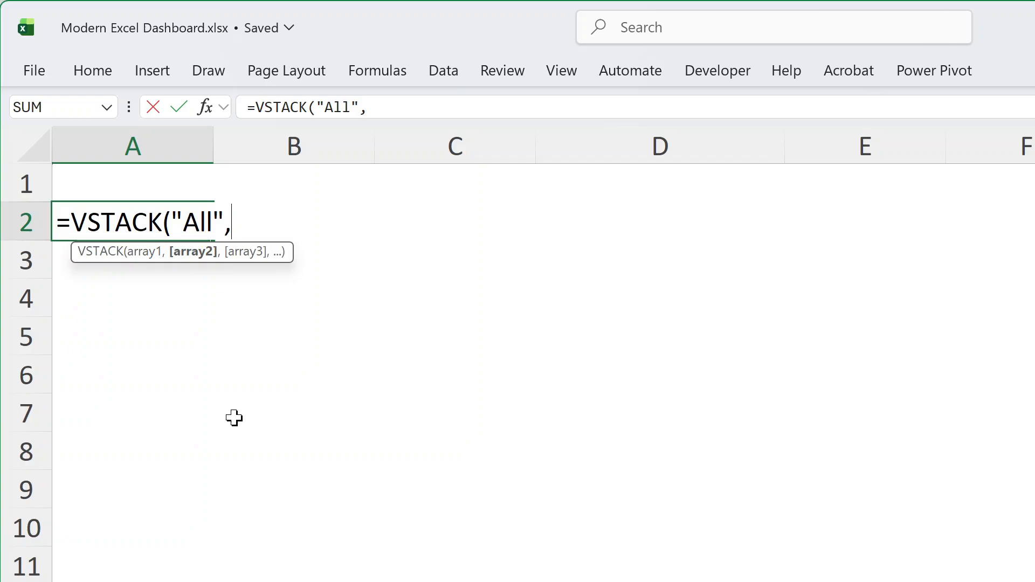
{"action": "type", "text": "sort"}
{"action": "key", "text": "Tab"}
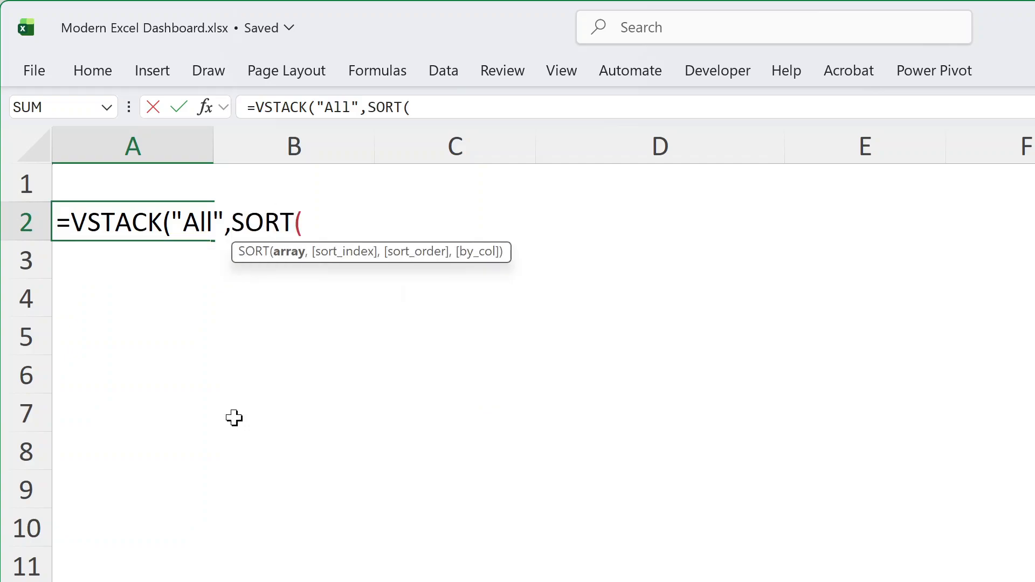
{"action": "type", "text": "uniq"}
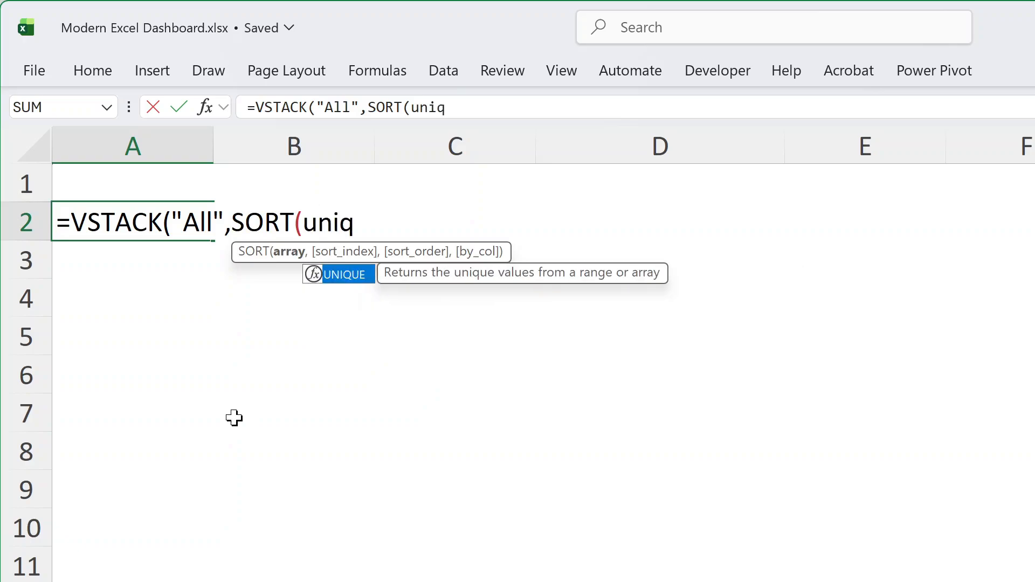
{"action": "key", "text": "Tab"}
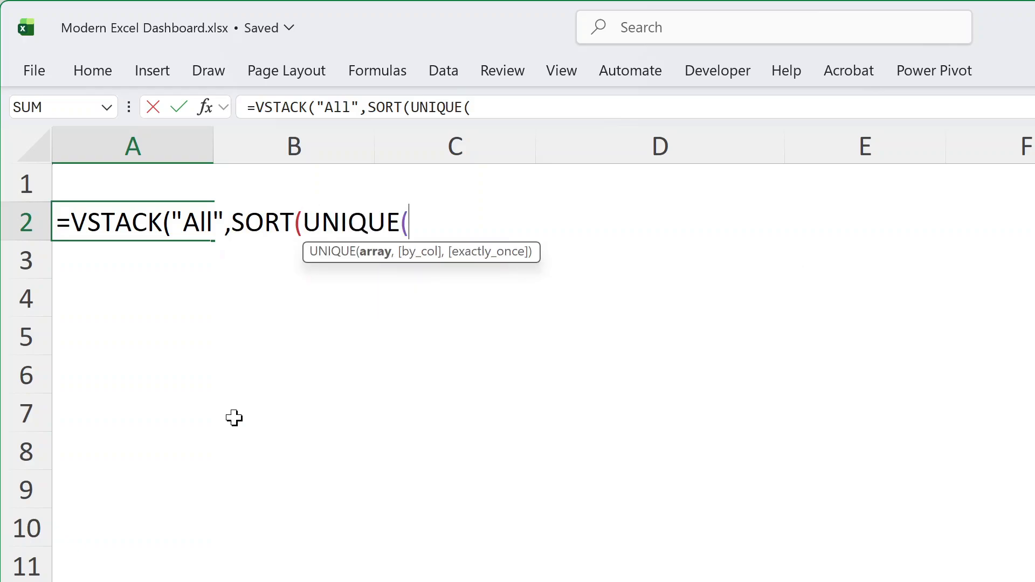
{"action": "type", "text": "s"}
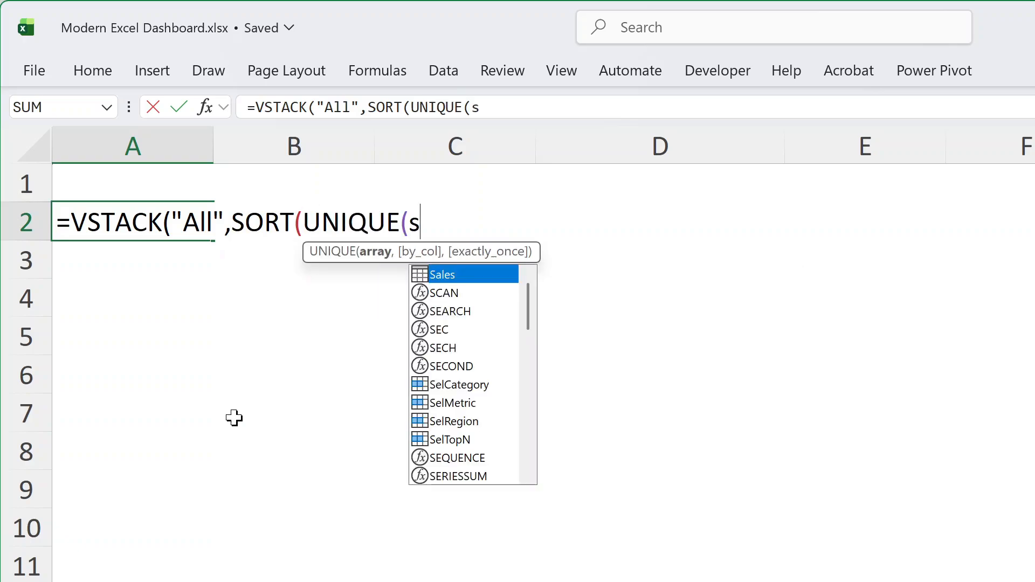
{"action": "type", "text": "al"}
{"action": "key", "text": "Tab"}
{"action": "type", "text": "[ca"}
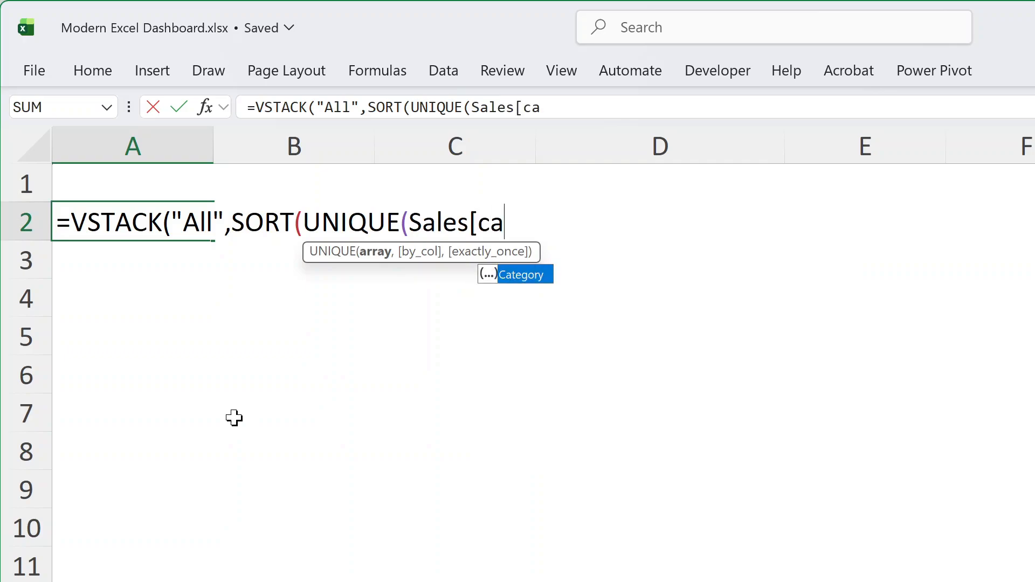
{"action": "key", "text": "Tab"}
{"action": "type", "text": "]"}
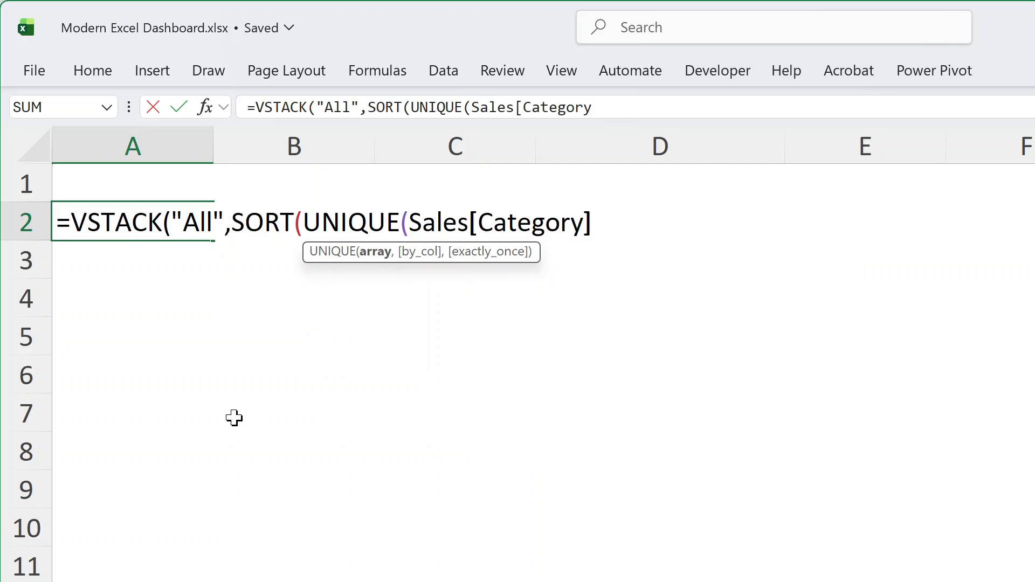
{"action": "type", "text": ")))"}
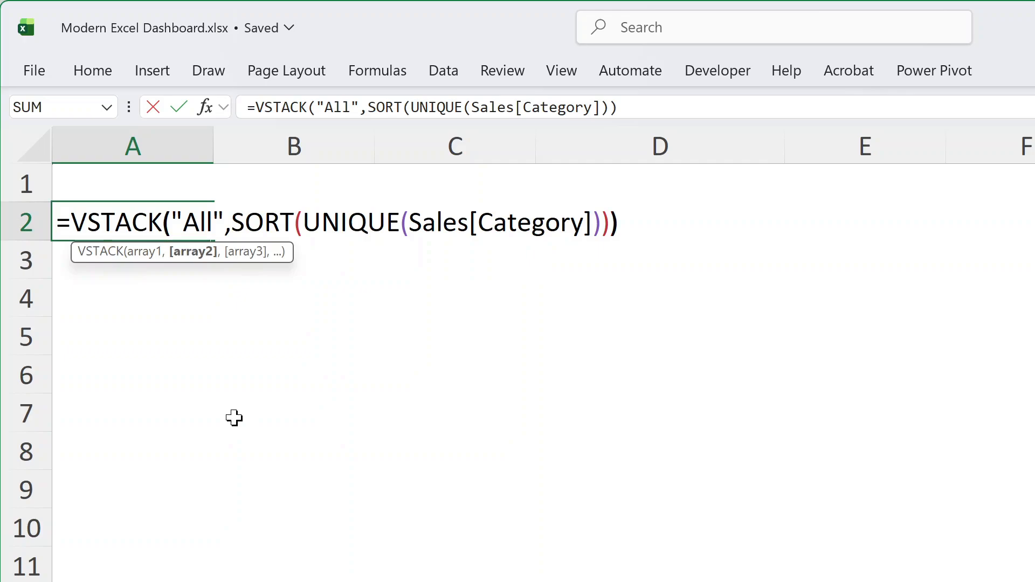
{"action": "key", "text": "Return"}
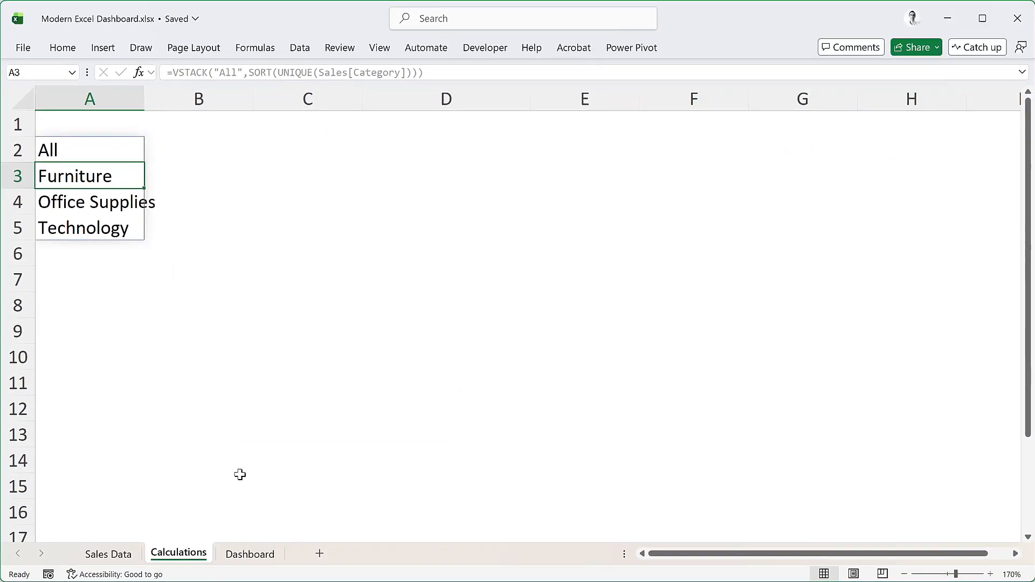
Add list data validation to the Category cell C2 on the Dashboard sheet with source =Calculations!$A$2#, and check its options
{"action": "left_click", "coordinate": [249, 555]}
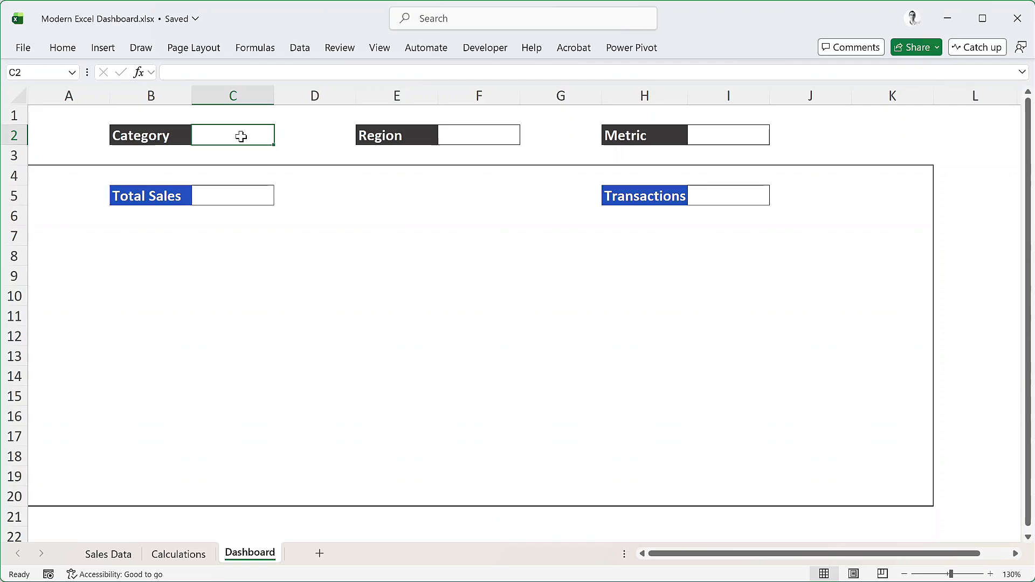
{"action": "left_click", "coordinate": [305, 48]}
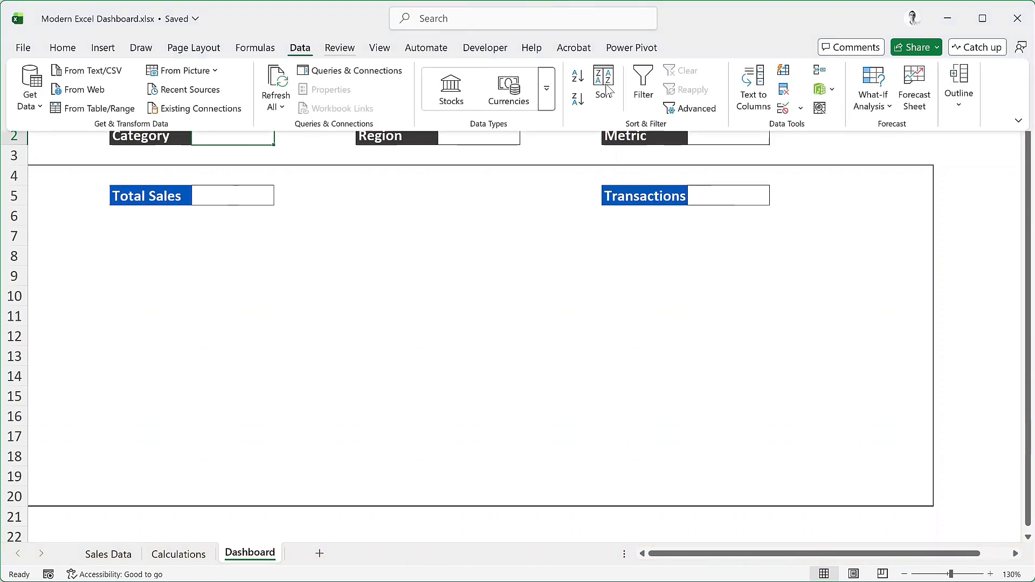
{"action": "left_click", "coordinate": [784, 107]}
{"action": "left_click", "coordinate": [526, 252]}
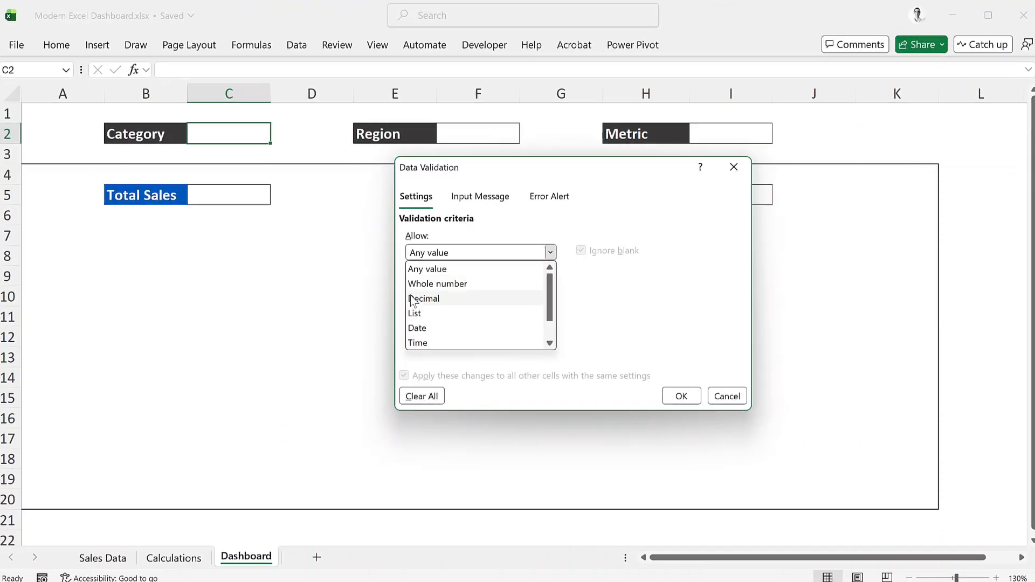
{"action": "left_click", "coordinate": [426, 310]}
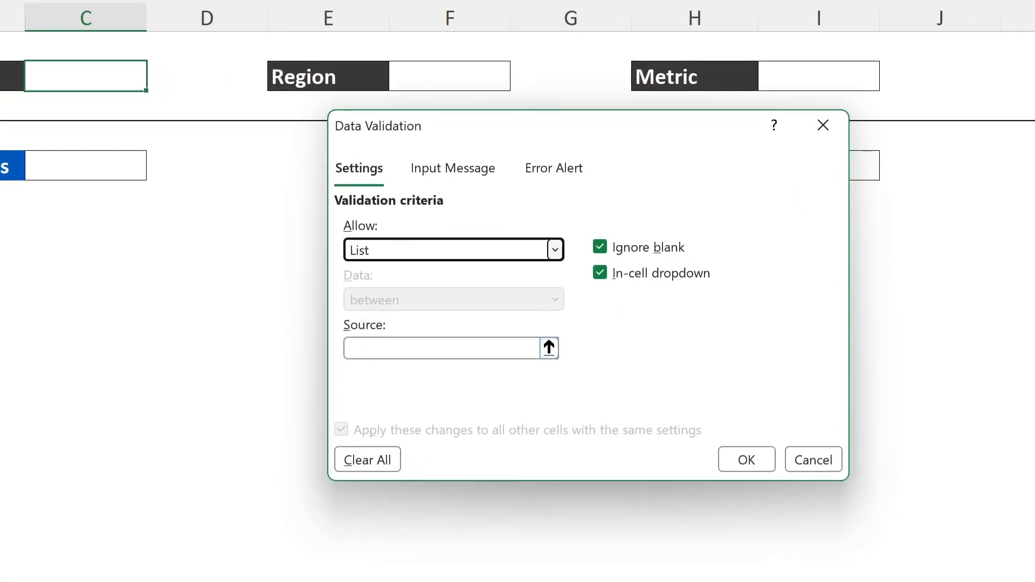
{"action": "left_click", "coordinate": [382, 349]}
{"action": "key", "text": "ctrl+Page_Down"}
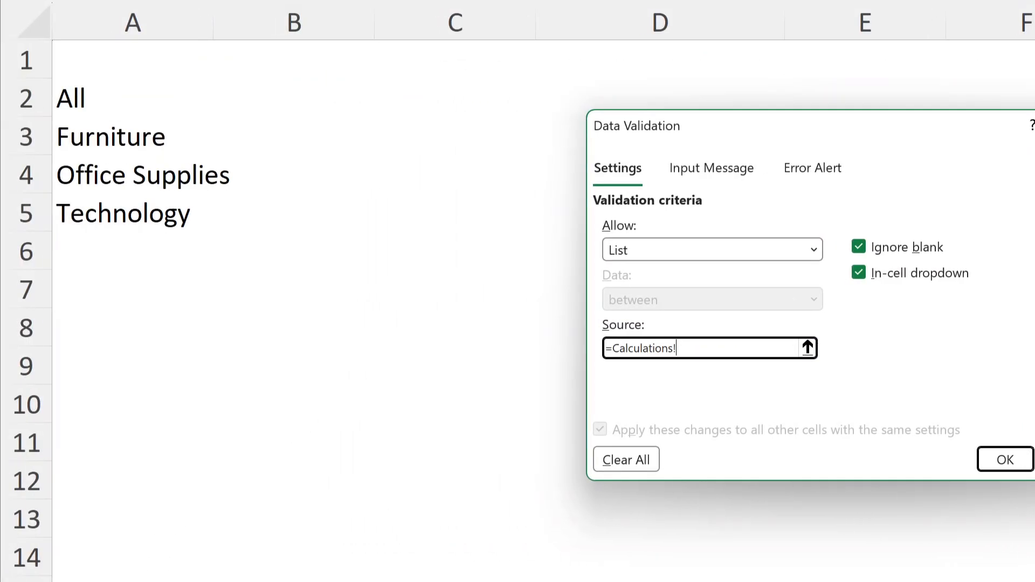
{"action": "left_click", "coordinate": [82, 103]}
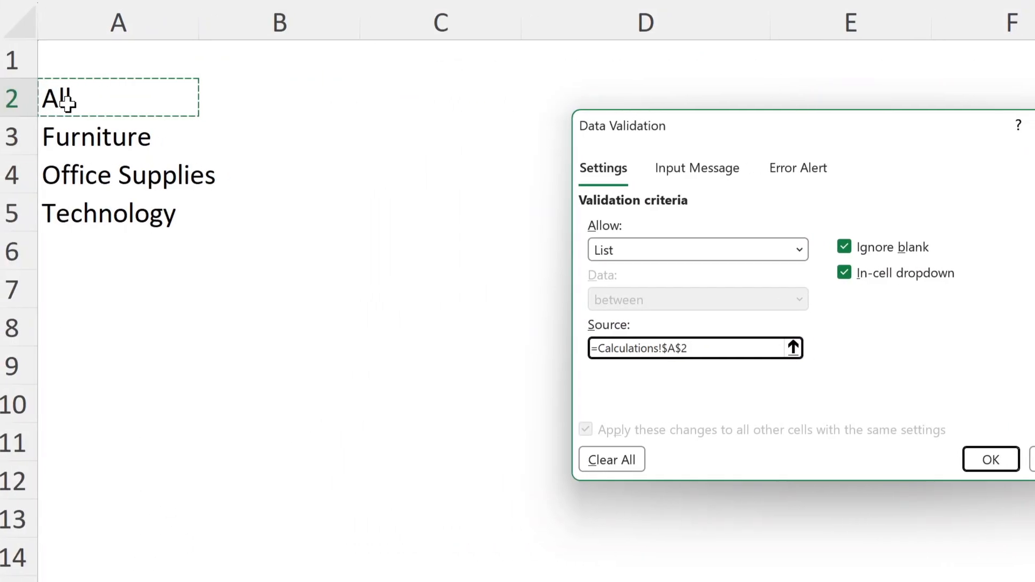
{"action": "type", "text": "#"}
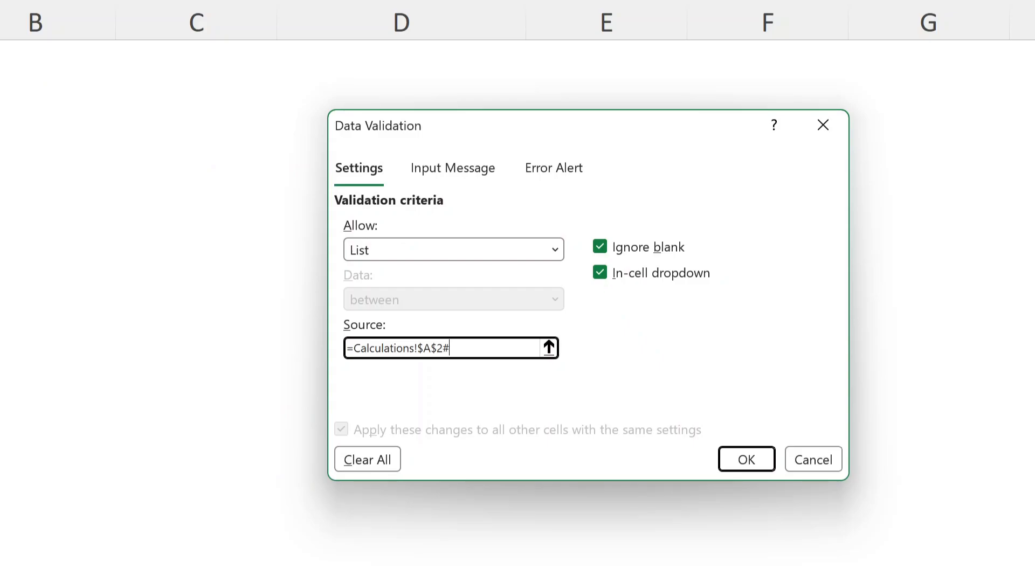
{"action": "left_click", "coordinate": [747, 460]}
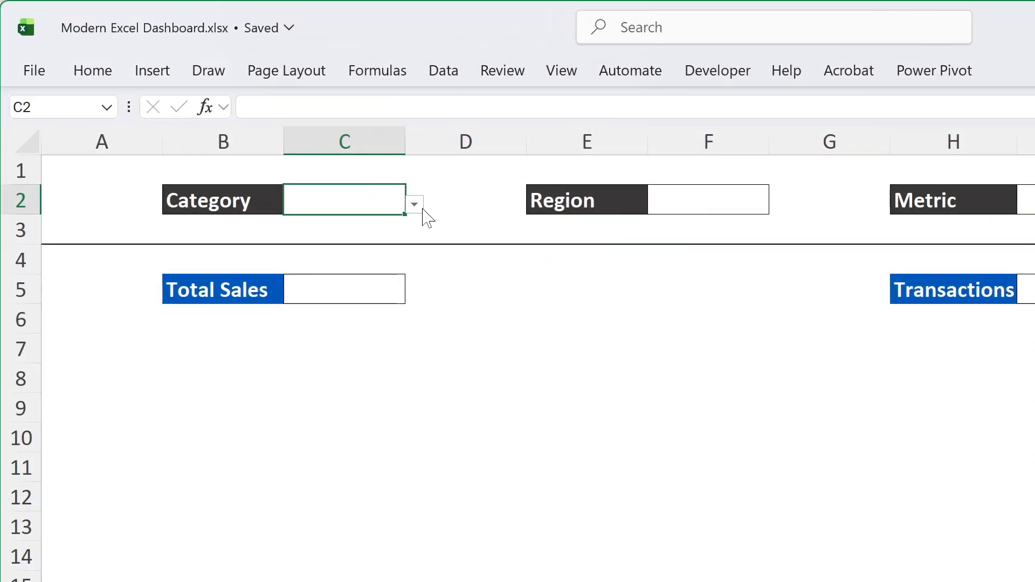
{"action": "left_click", "coordinate": [421, 208]}
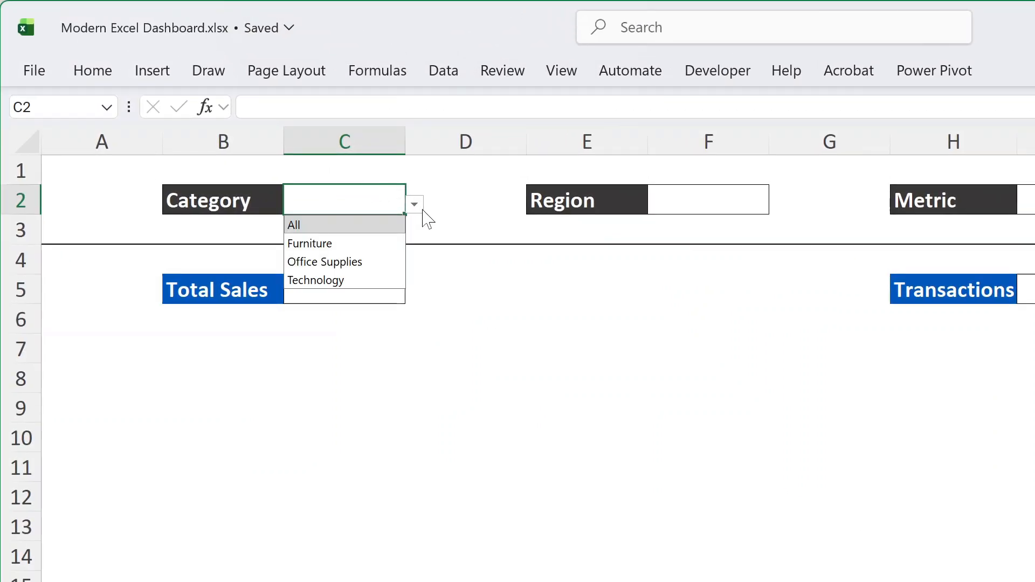
{"action": "left_click", "coordinate": [424, 211]}
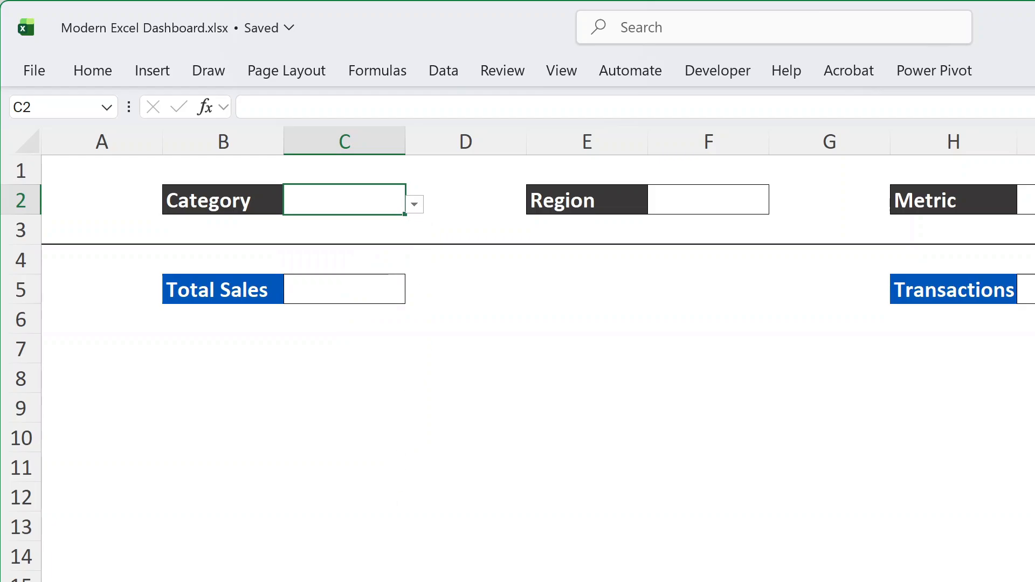
Enter =VSTACK("All",SORT(UNIQUE(Sales[Region]))) in cell B2 of the Calculations sheet to build the region list
{"action": "left_click", "coordinate": [350, 581]}
{"action": "left_click", "coordinate": [284, 218]}
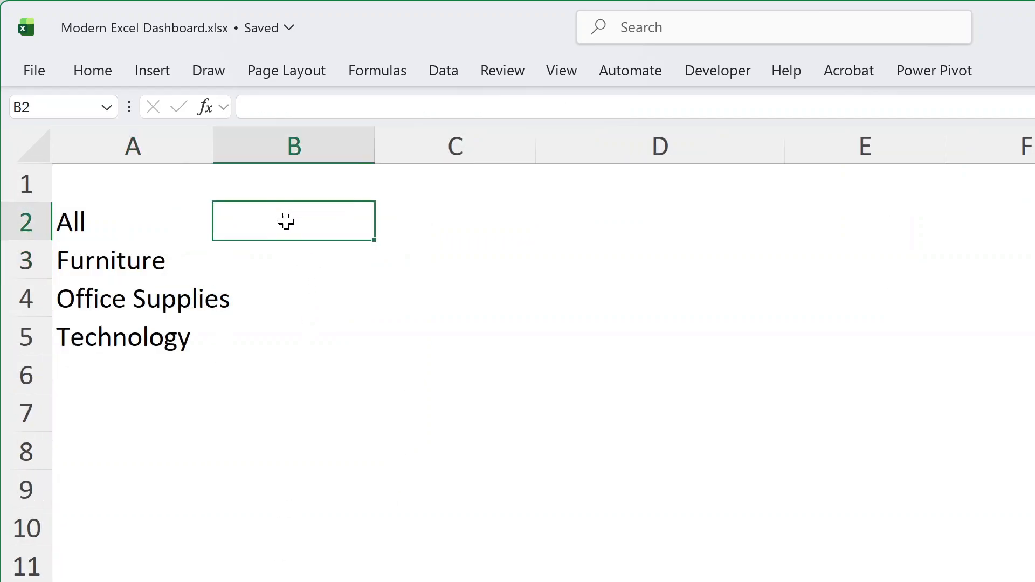
{"action": "type", "text": "=vs"}
{"action": "key", "text": "Tab"}
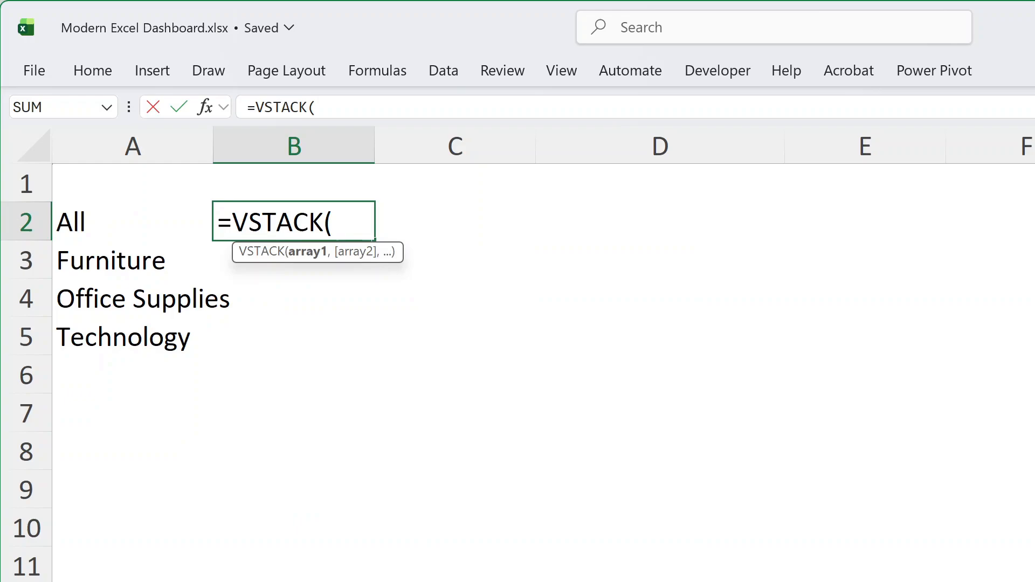
{"action": "type", "text": "\"All"}
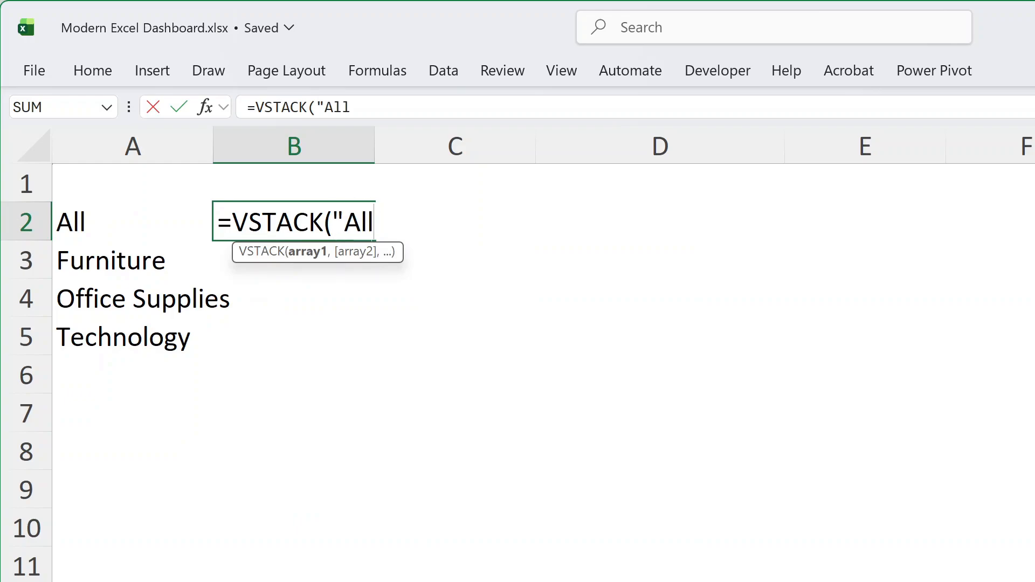
{"action": "type", "text": "\",sort"}
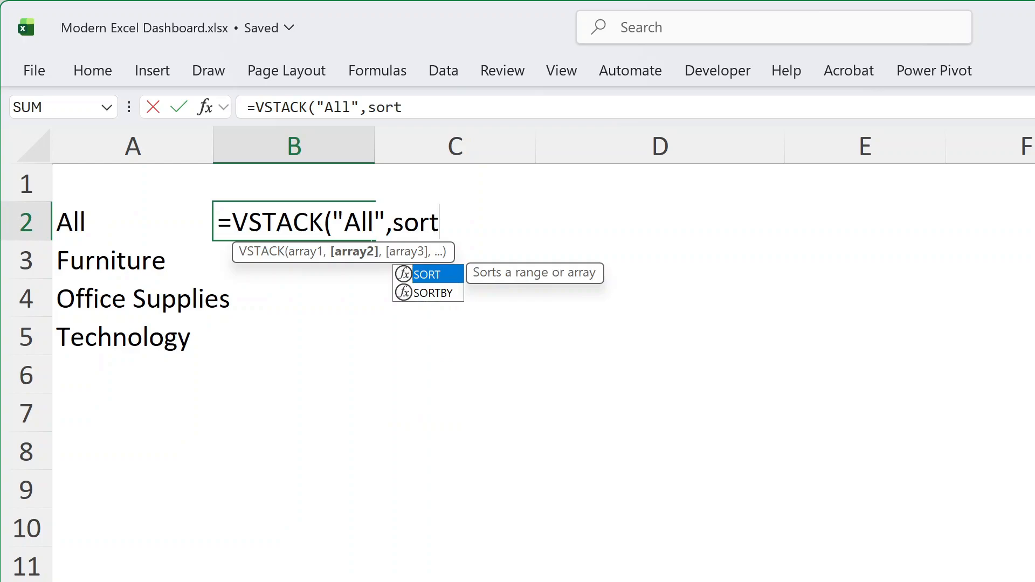
{"action": "key", "text": "Tab"}
{"action": "type", "text": "u"}
{"action": "type", "text": "que"}
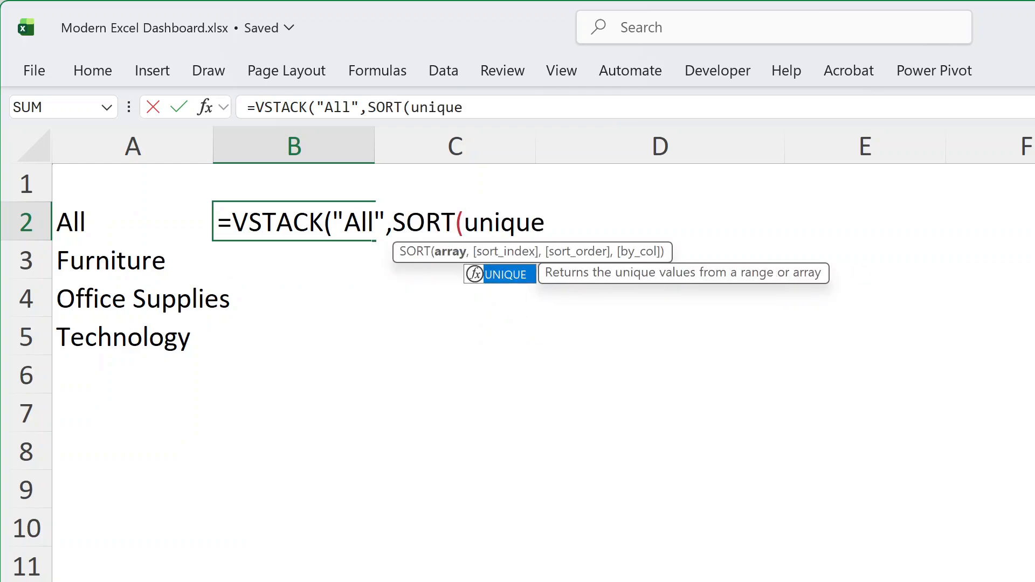
{"action": "key", "text": "Tab"}
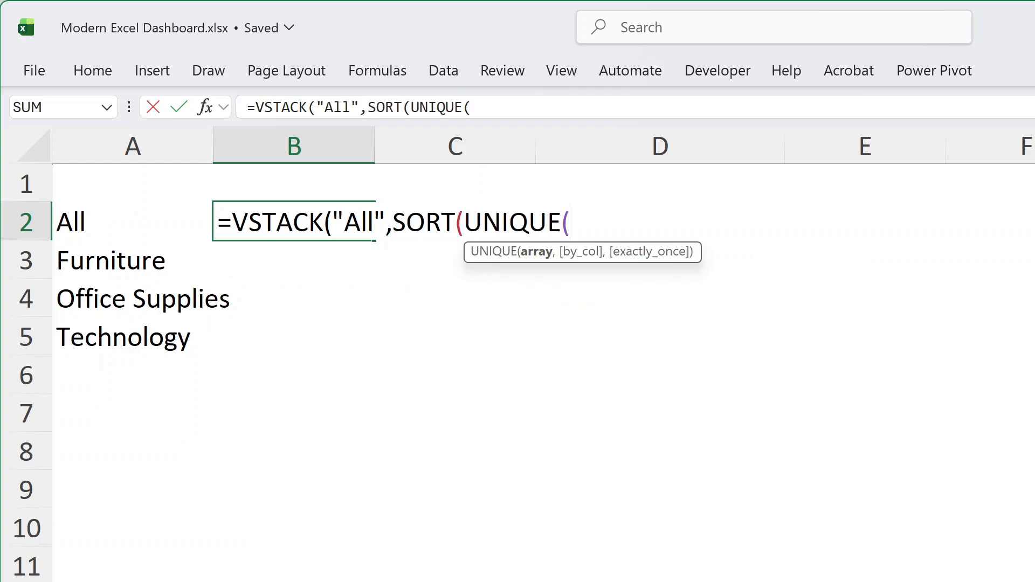
{"action": "type", "text": "sales"}
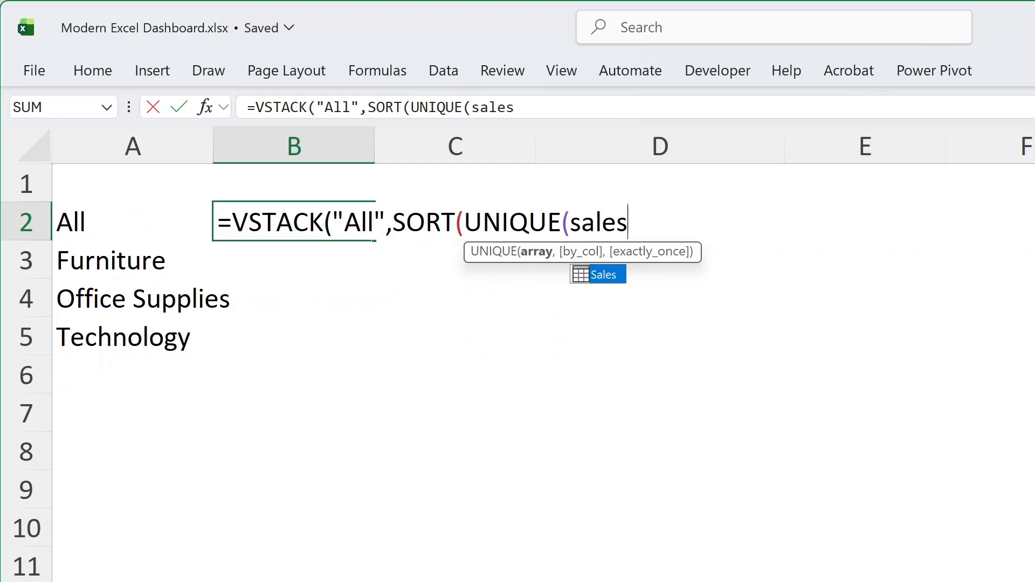
{"action": "key", "text": "Tab"}
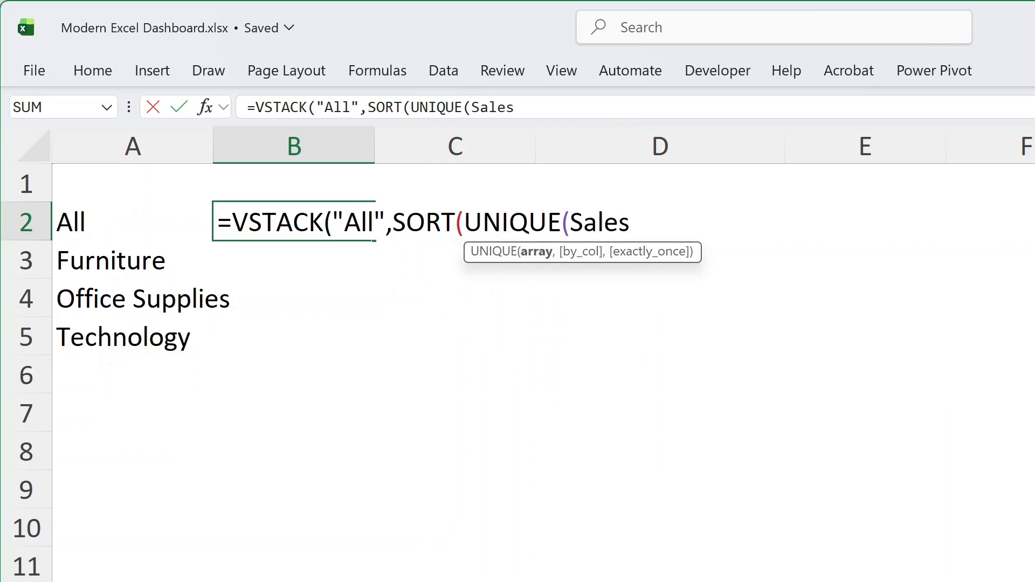
{"action": "type", "text": "[re"}
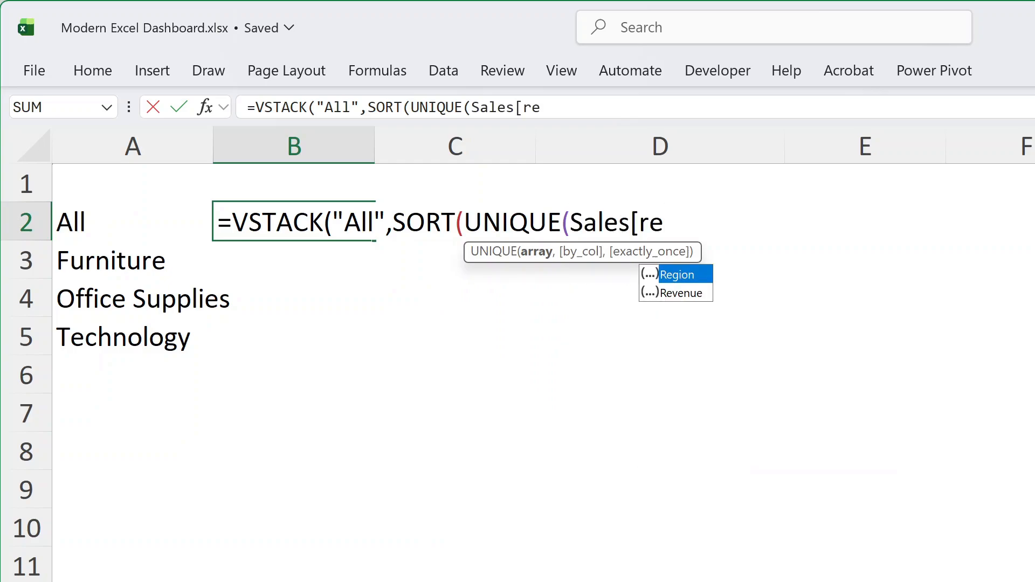
{"action": "key", "text": "Tab"}
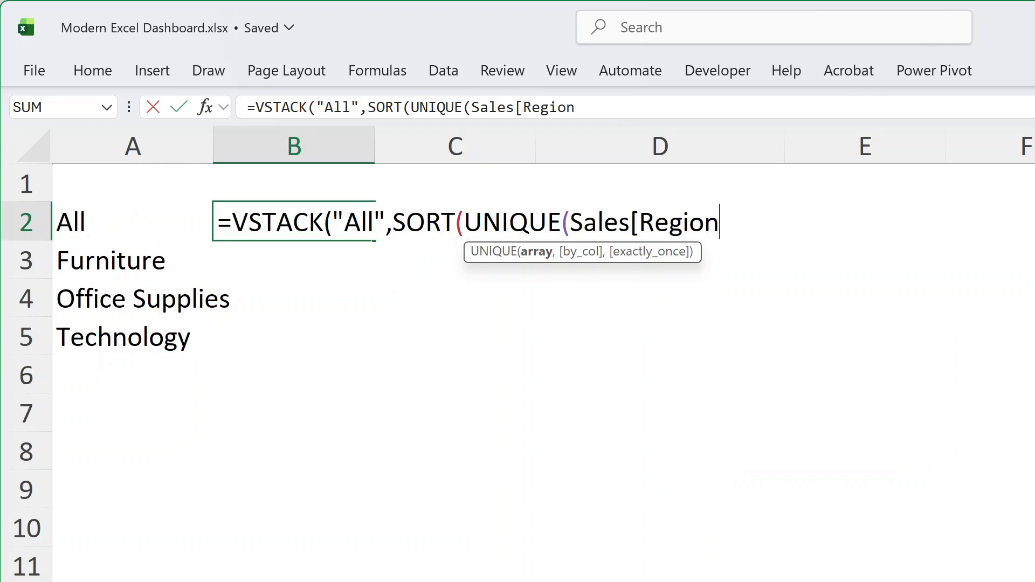
{"action": "type", "text": "])))"}
{"action": "key", "text": "Return"}
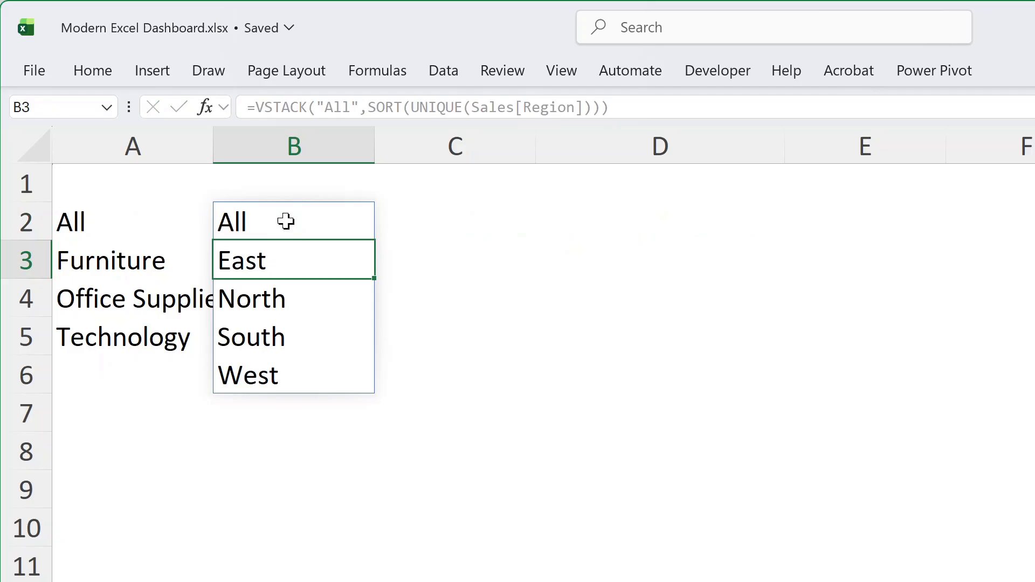
Add list data validation to the Region cell F2 on the Dashboard sheet with source =Calculations!$B$2#
{"action": "key", "text": "ctrl+Page_Up"}
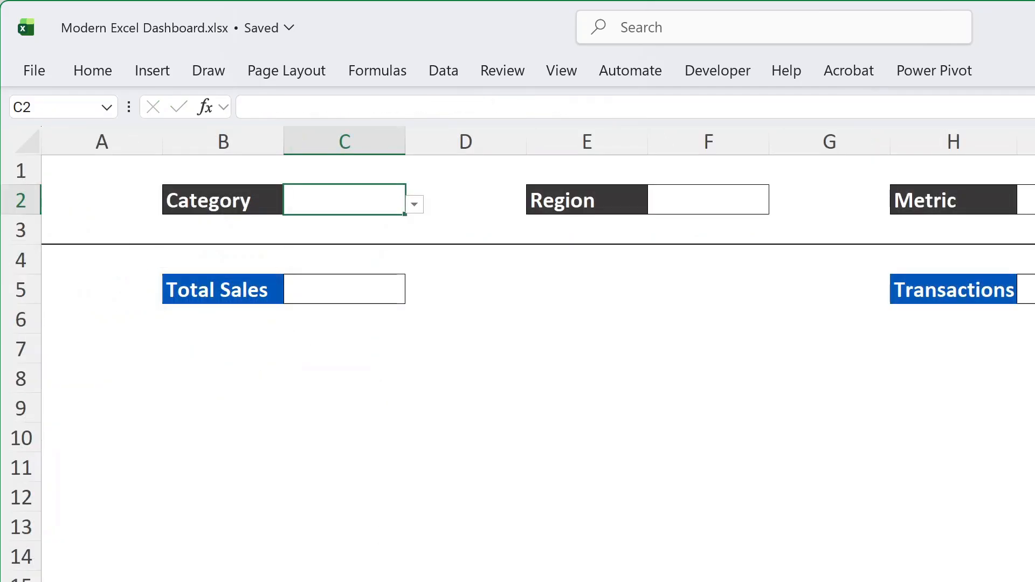
{"action": "left_click", "coordinate": [716, 198]}
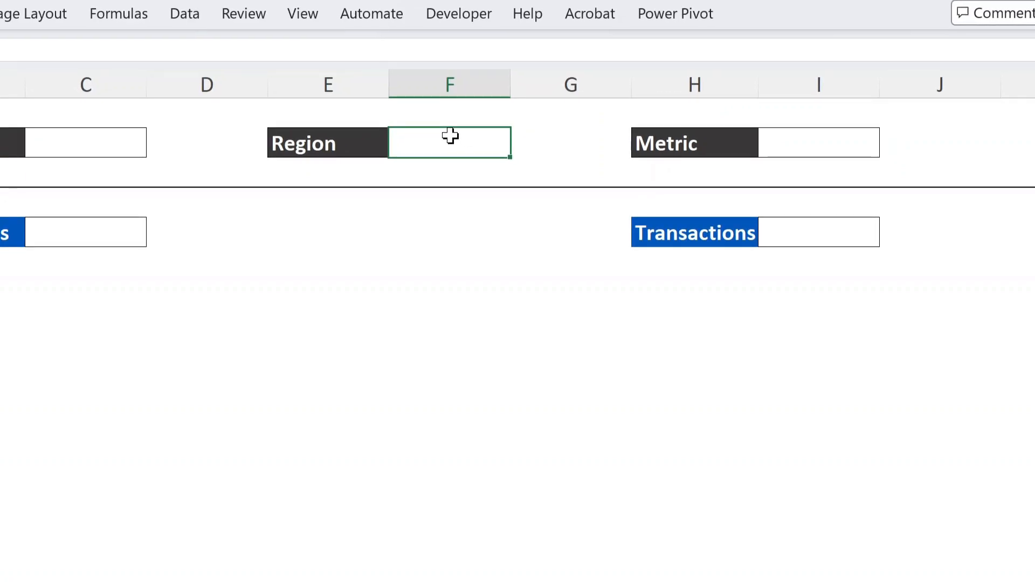
{"action": "left_click", "coordinate": [185, 16]}
{"action": "left_click", "coordinate": [925, 102]}
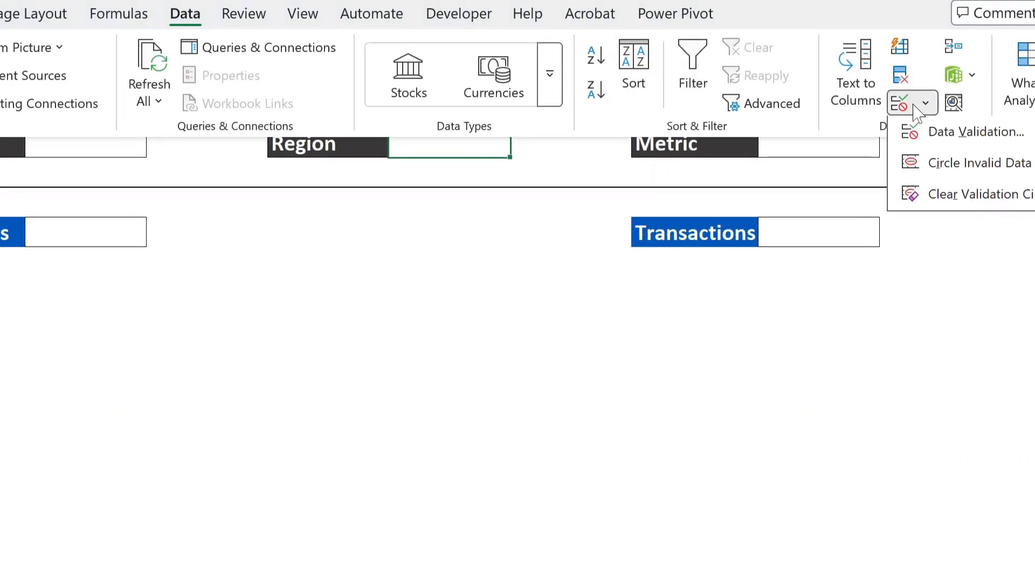
{"action": "left_click", "coordinate": [924, 162]}
{"action": "left_click", "coordinate": [484, 319]}
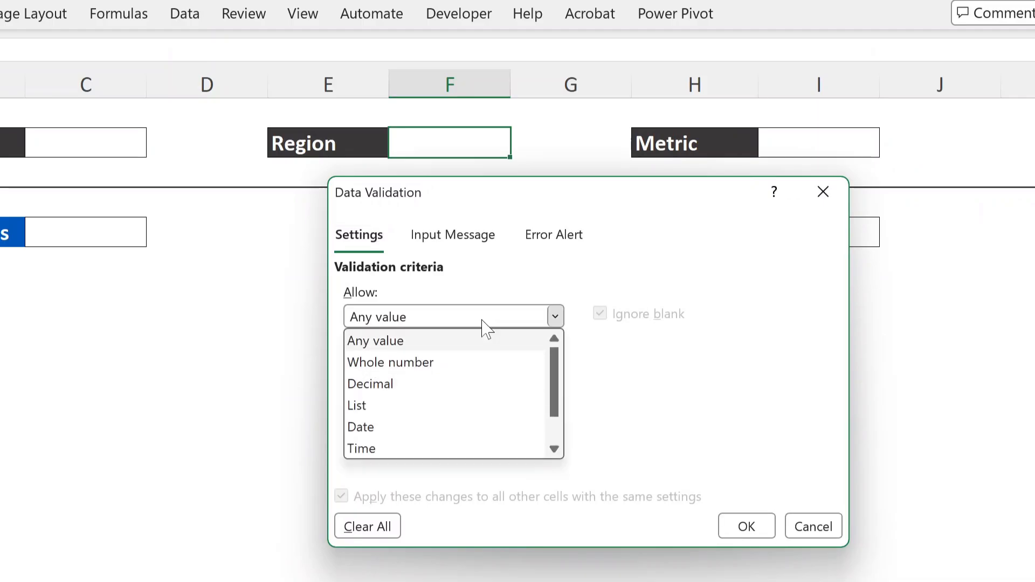
{"action": "left_click", "coordinate": [393, 415]}
{"action": "left_click", "coordinate": [441, 415]}
{"action": "left_click", "coordinate": [178, 580]}
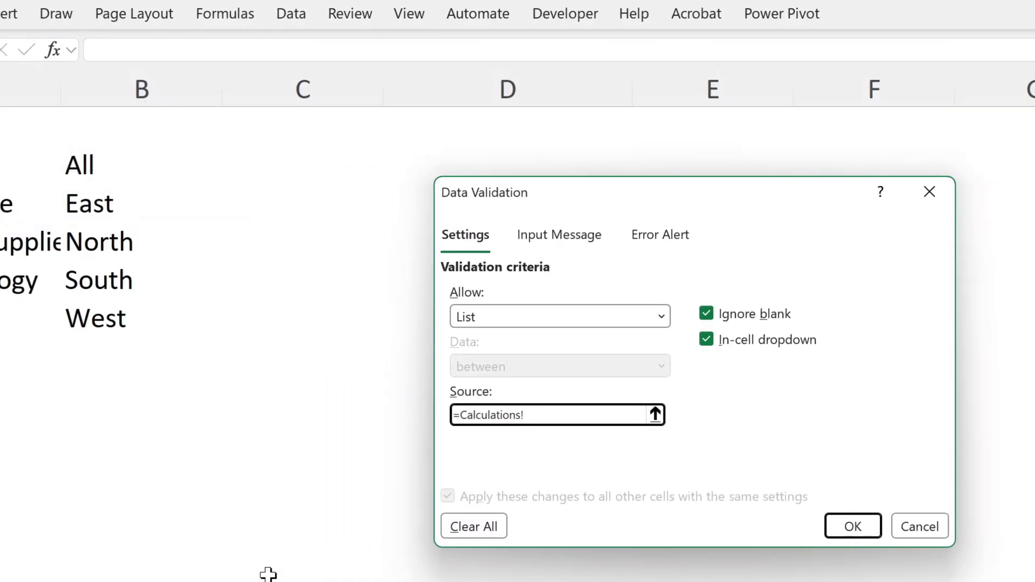
{"action": "left_click", "coordinate": [75, 172]}
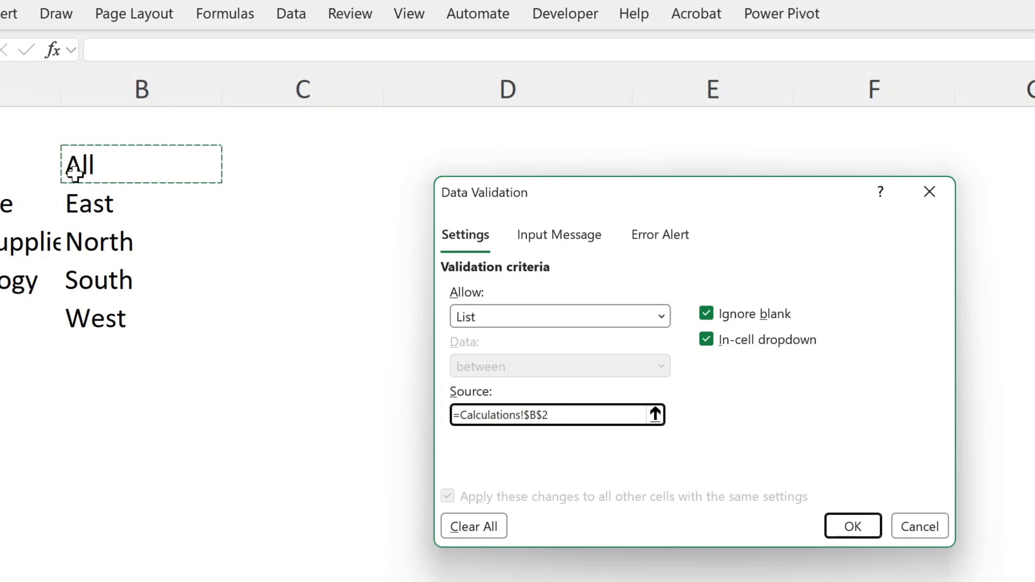
{"action": "type", "text": "#"}
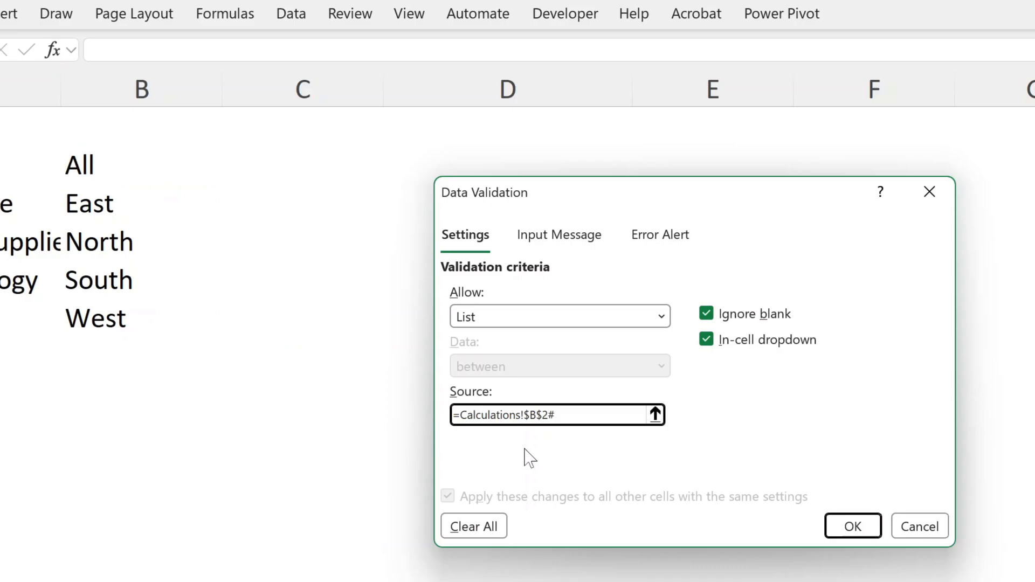
{"action": "left_click", "coordinate": [844, 527]}
Choose North in the Region filter F2 and All in the Category filter C2
{"action": "left_click", "coordinate": [627, 151]}
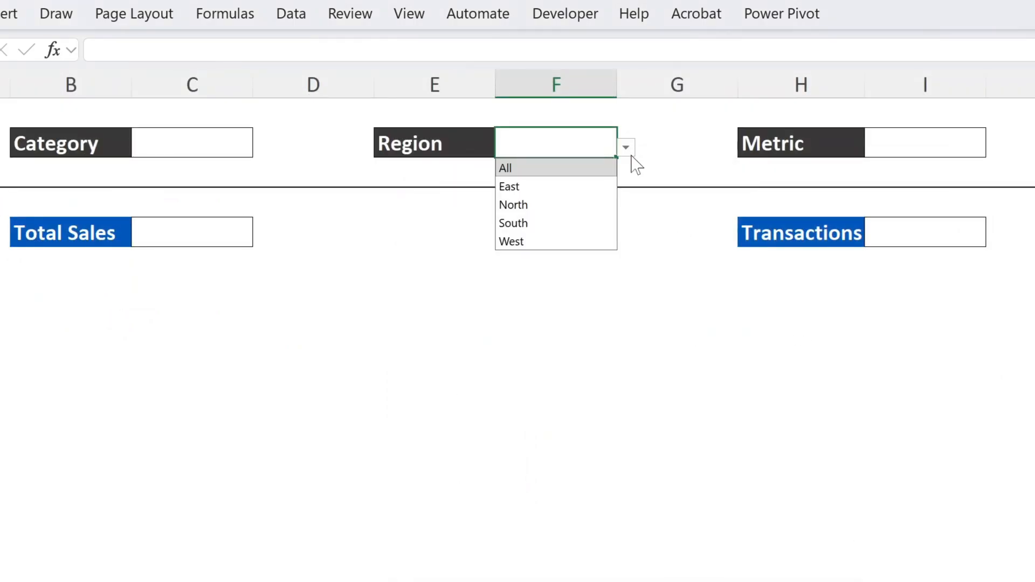
{"action": "left_click", "coordinate": [570, 204]}
{"action": "left_click", "coordinate": [230, 153]}
{"action": "left_click", "coordinate": [262, 147]}
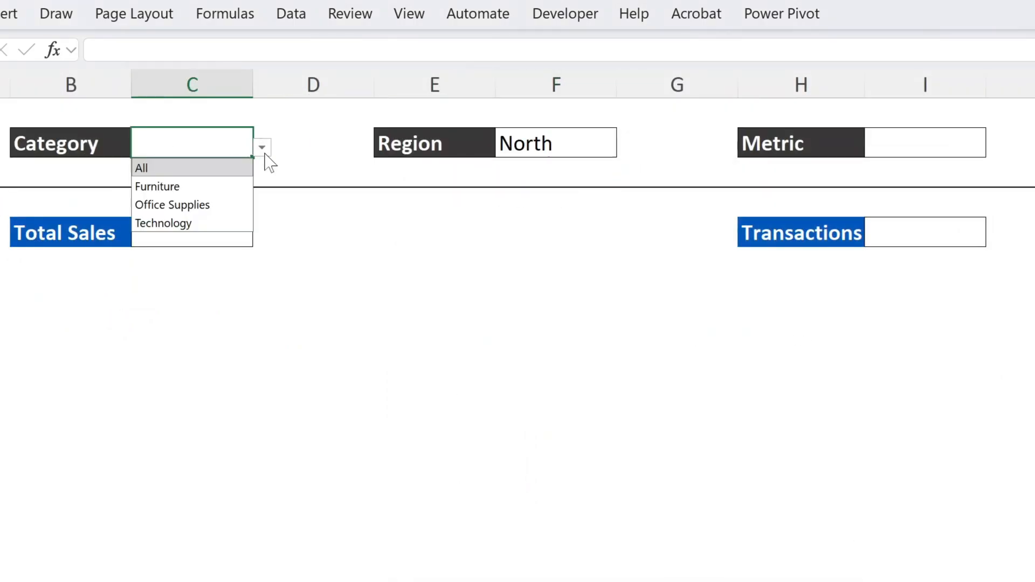
{"action": "left_click", "coordinate": [209, 170]}
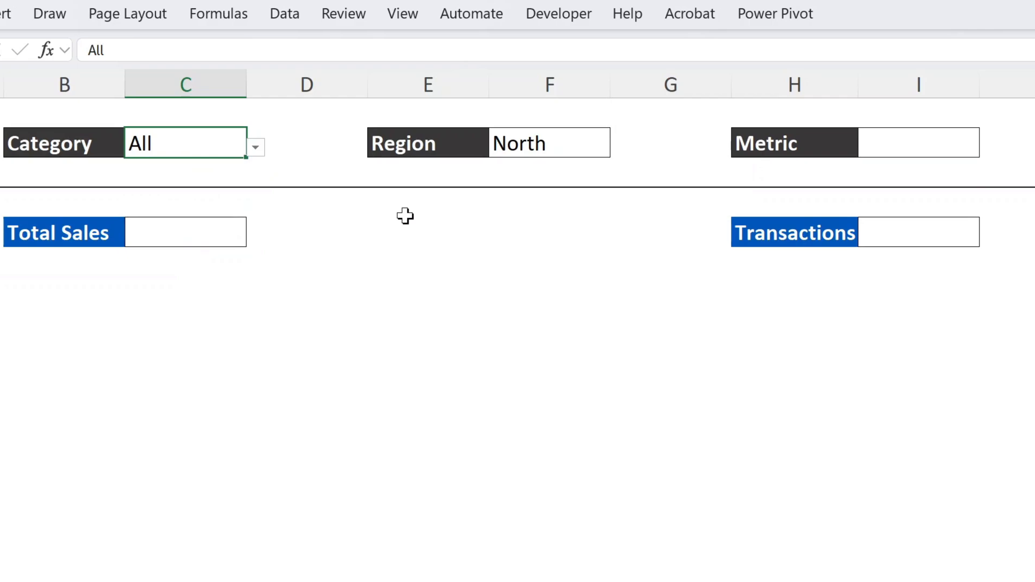
Add list data validation with source Units,Revenue to the Metric cell I2, and choose Revenue as the metric
{"action": "left_click", "coordinate": [901, 148]}
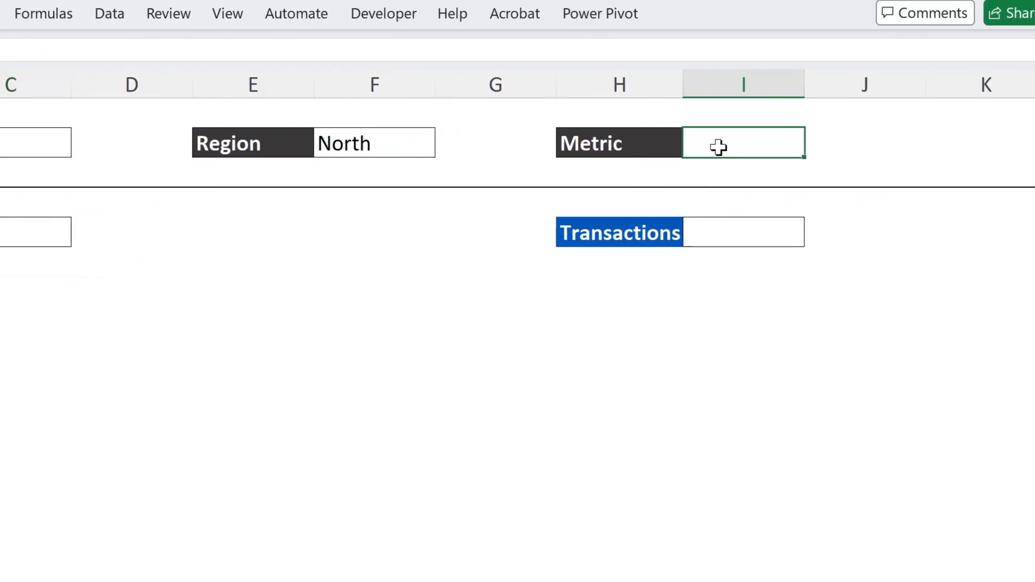
{"action": "left_click", "coordinate": [110, 15]}
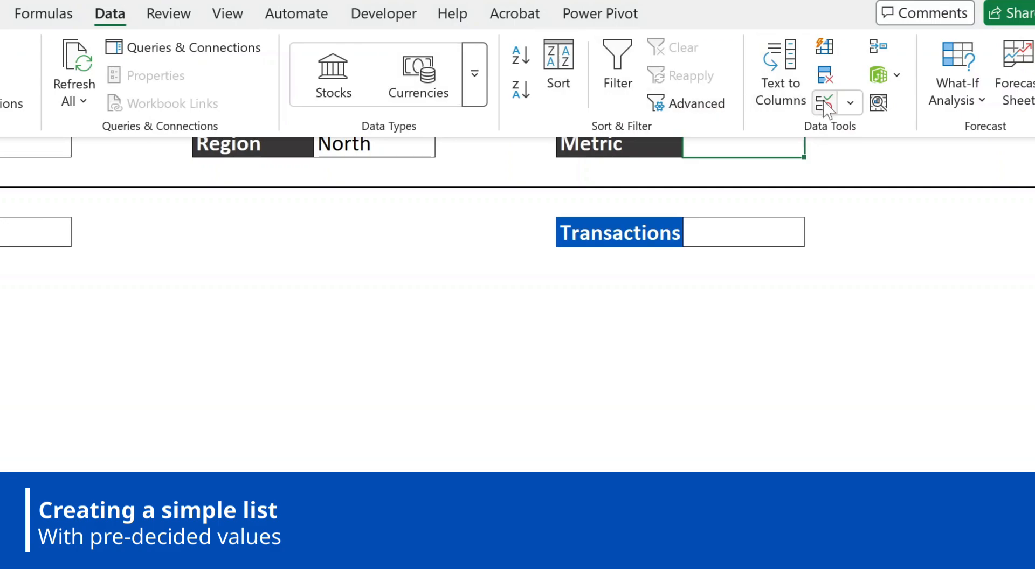
{"action": "left_click", "coordinate": [824, 101]}
{"action": "left_click", "coordinate": [316, 318]}
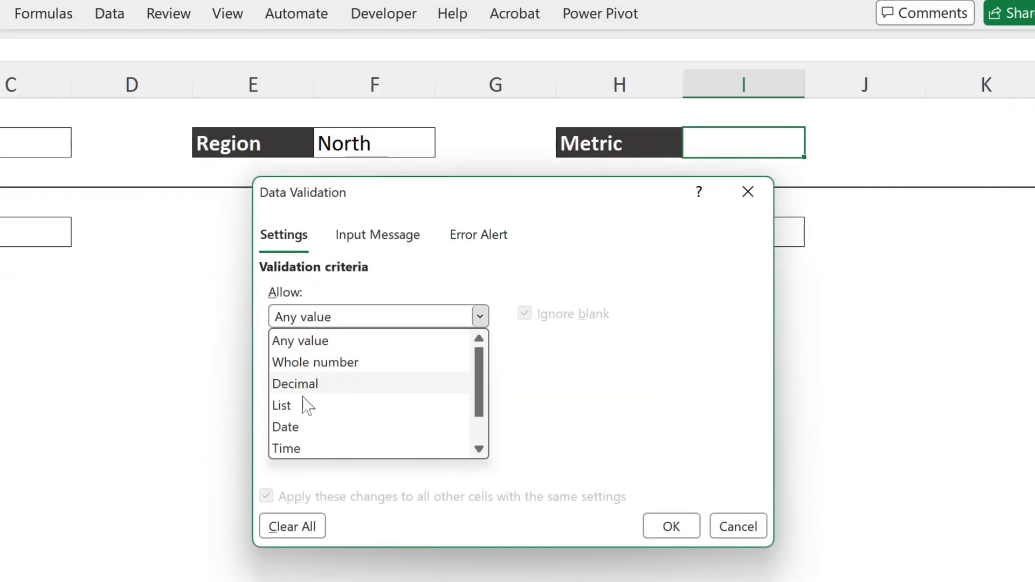
{"action": "left_click", "coordinate": [307, 404]}
{"action": "left_click", "coordinate": [306, 415]}
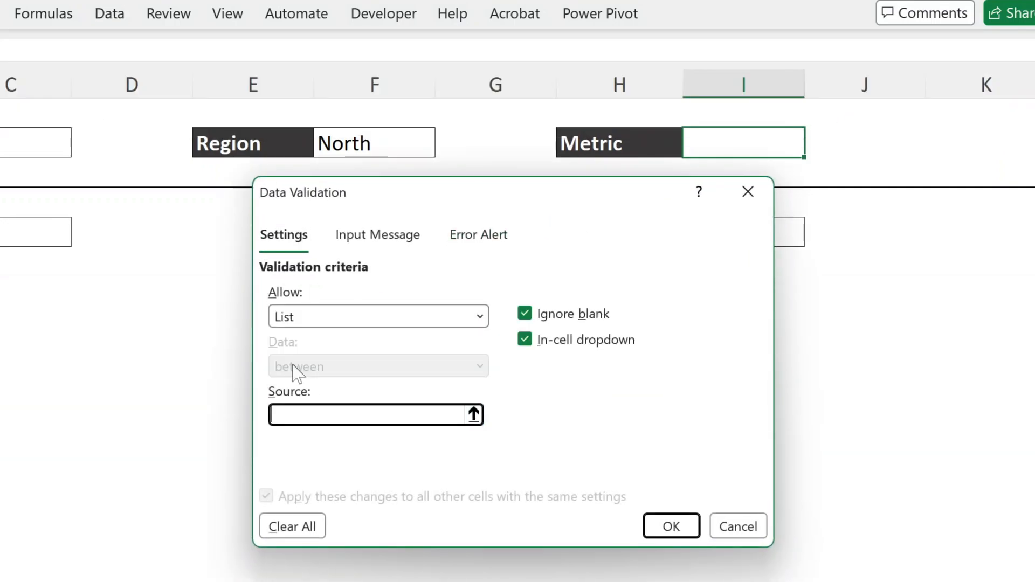
{"action": "type", "text": "Units,Revenue"}
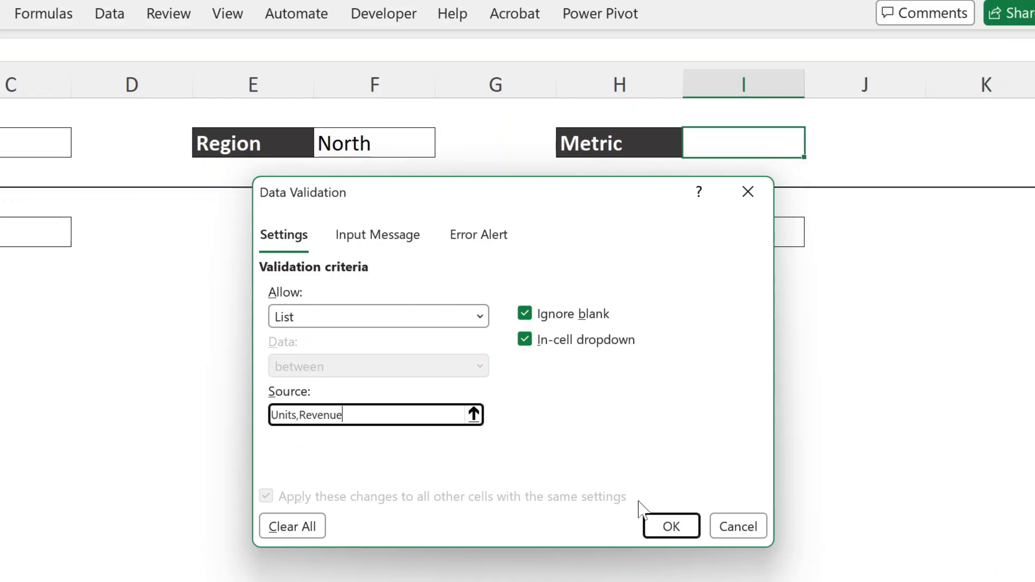
{"action": "left_click", "coordinate": [663, 525]}
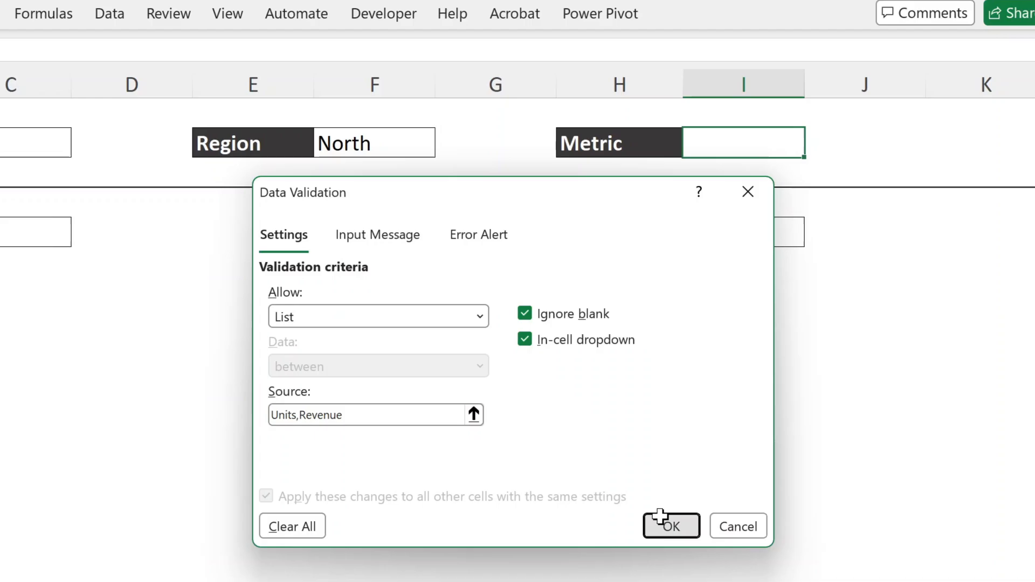
{"action": "left_click", "coordinate": [813, 147]}
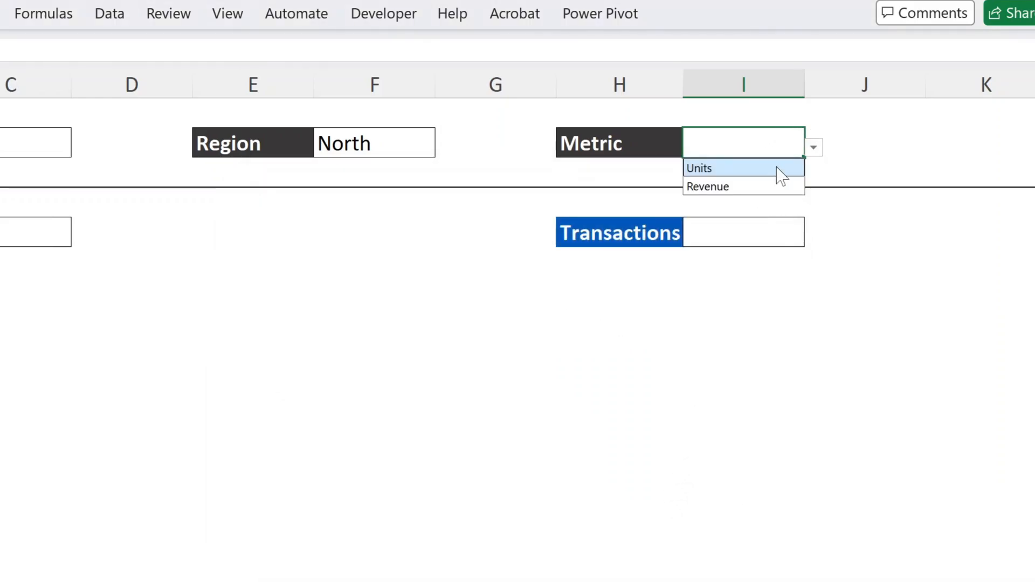
{"action": "left_click", "coordinate": [754, 188]}
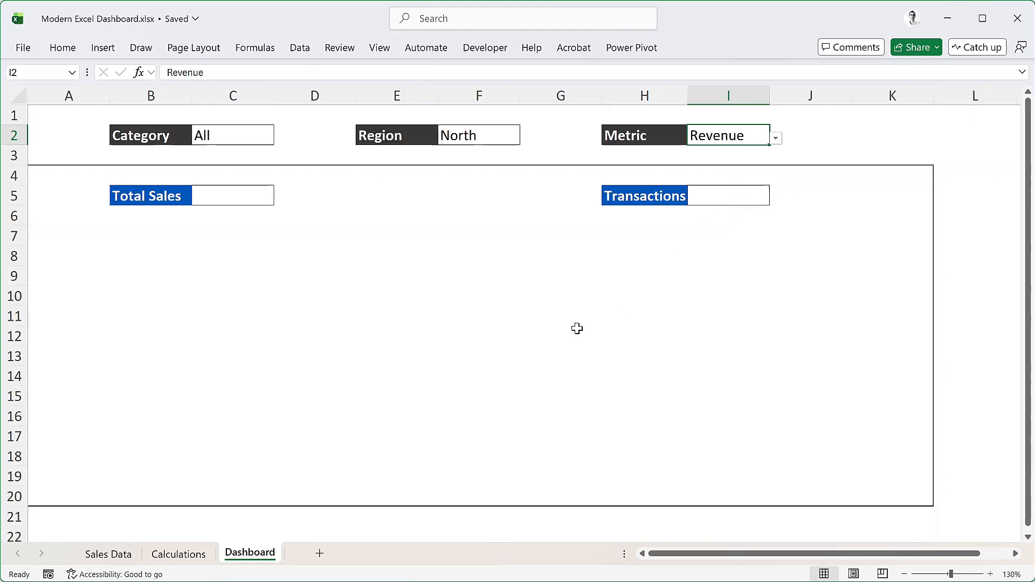
Define the workbook-scoped name SelCategory for the Category cell C2 on the Dashboard sheet
{"action": "left_click", "coordinate": [248, 135]}
{"action": "left_click", "coordinate": [258, 49]}
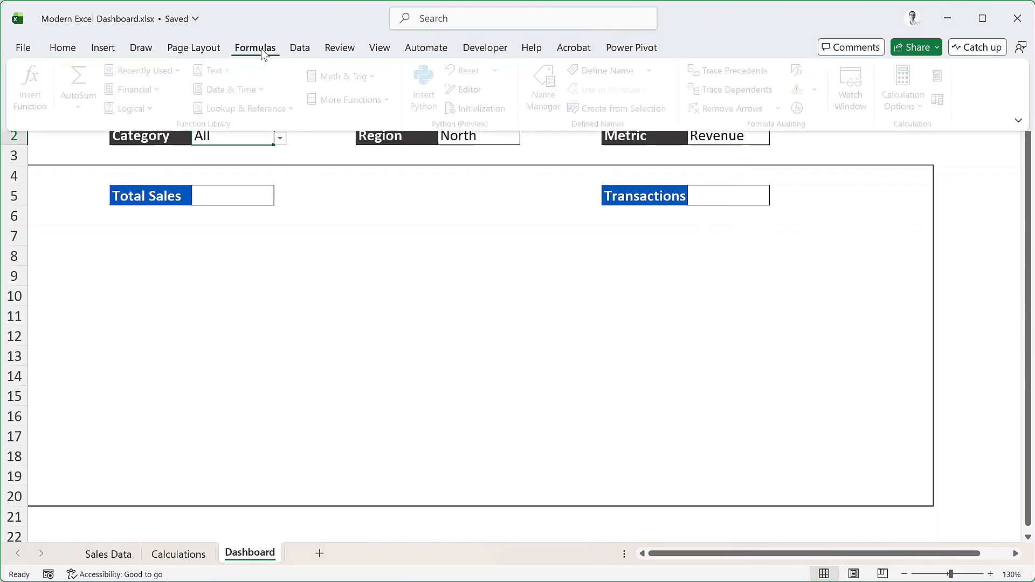
{"action": "left_click", "coordinate": [598, 71]}
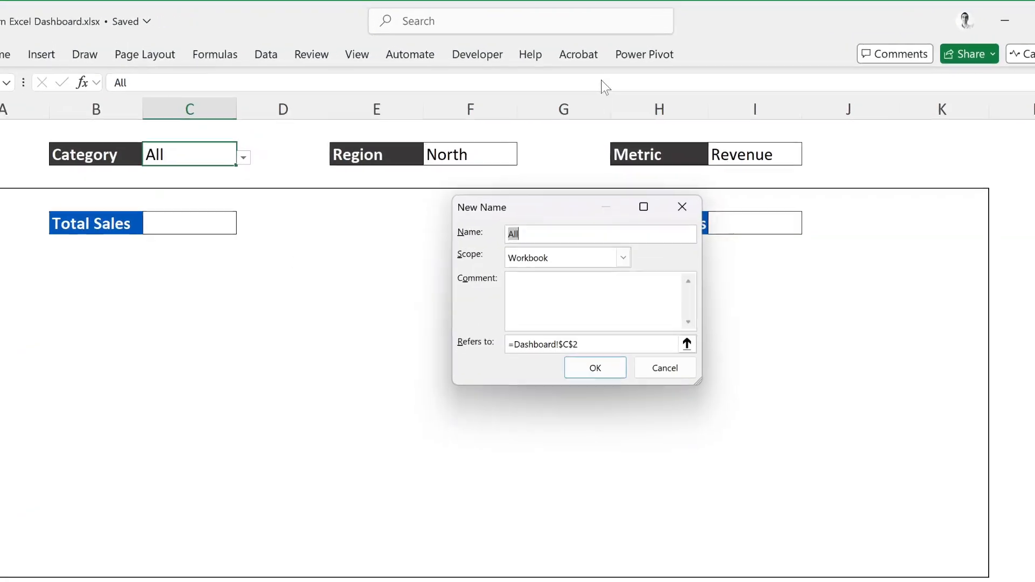
{"action": "type", "text": "S"}
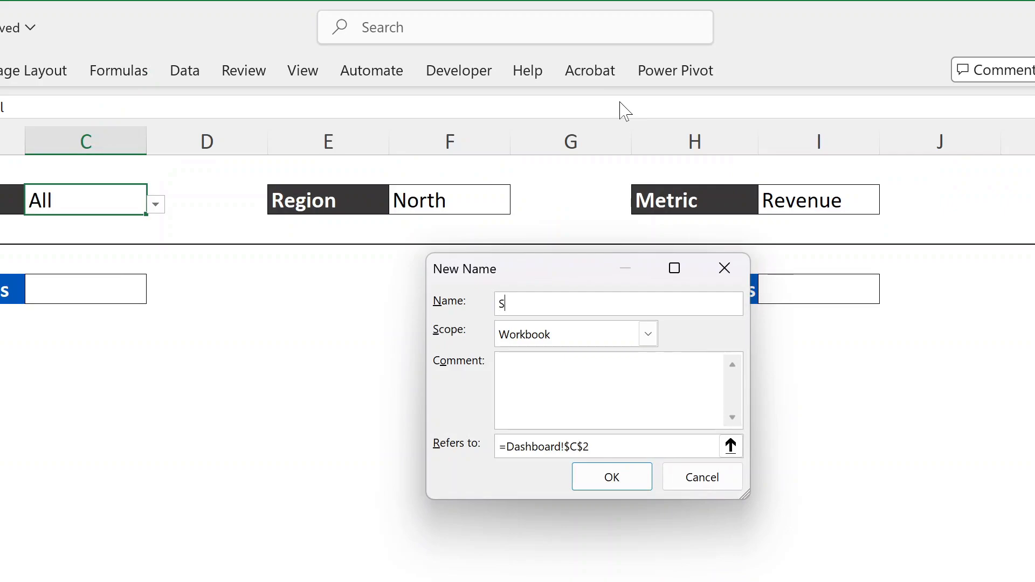
{"action": "type", "text": "elCategory"}
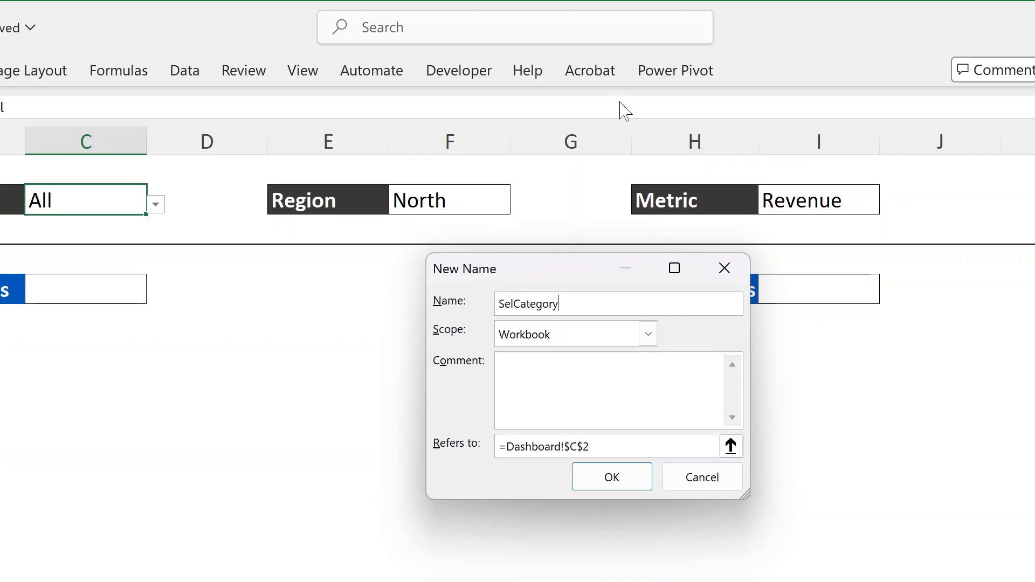
{"action": "left_click", "coordinate": [625, 478]}
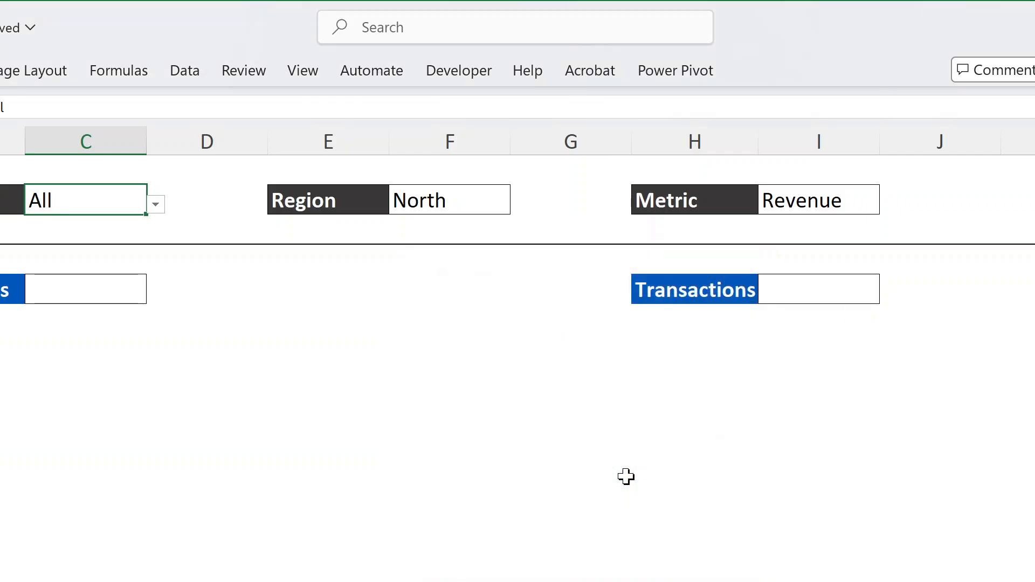
Define the workbook-scoped name SelRegion for the Region cell F2 on the Dashboard sheet
{"action": "left_click", "coordinate": [492, 205]}
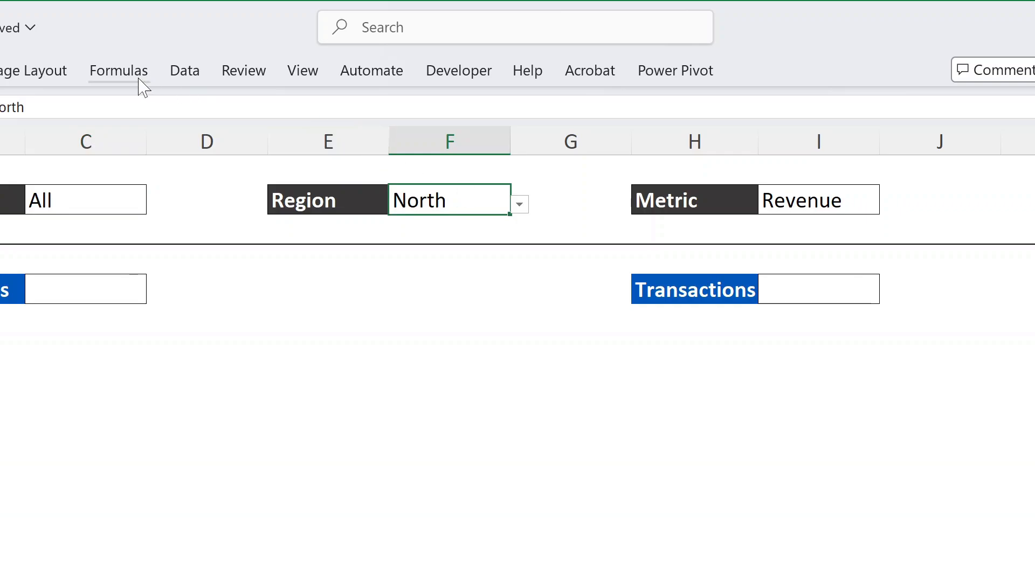
{"action": "left_click", "coordinate": [122, 73]}
{"action": "left_click", "coordinate": [644, 104]}
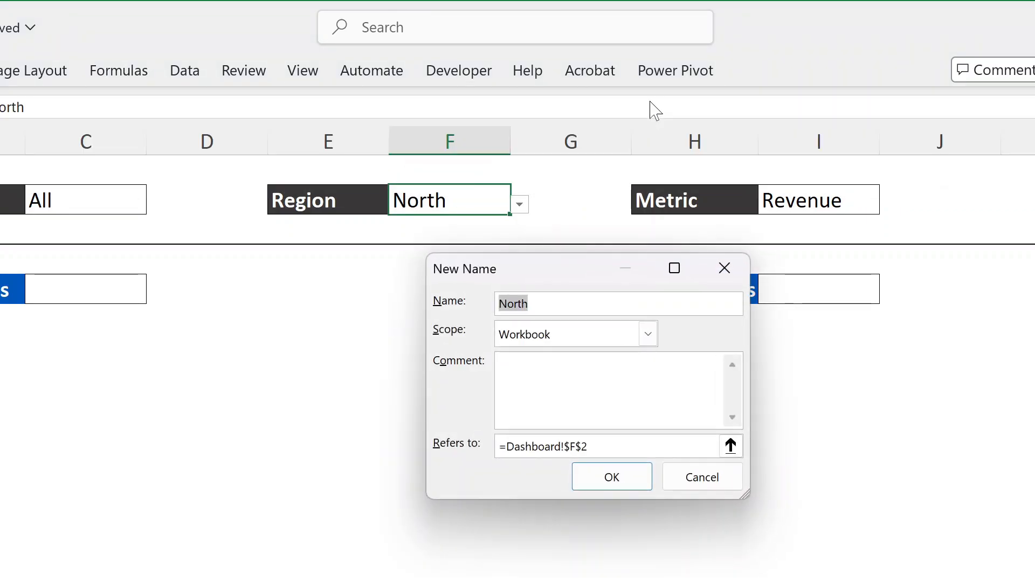
{"action": "type", "text": "SelRe"}
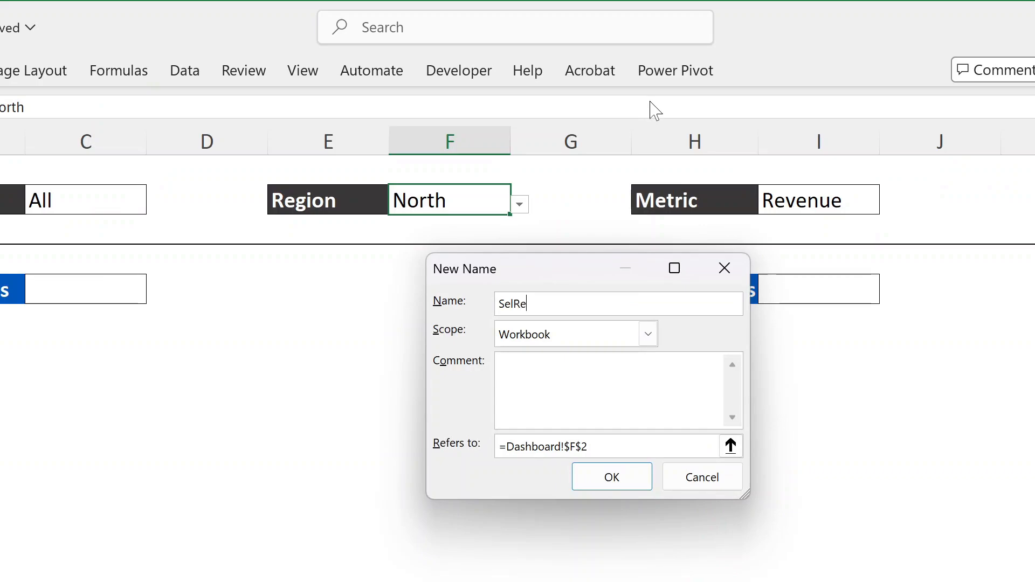
{"action": "type", "text": "gion"}
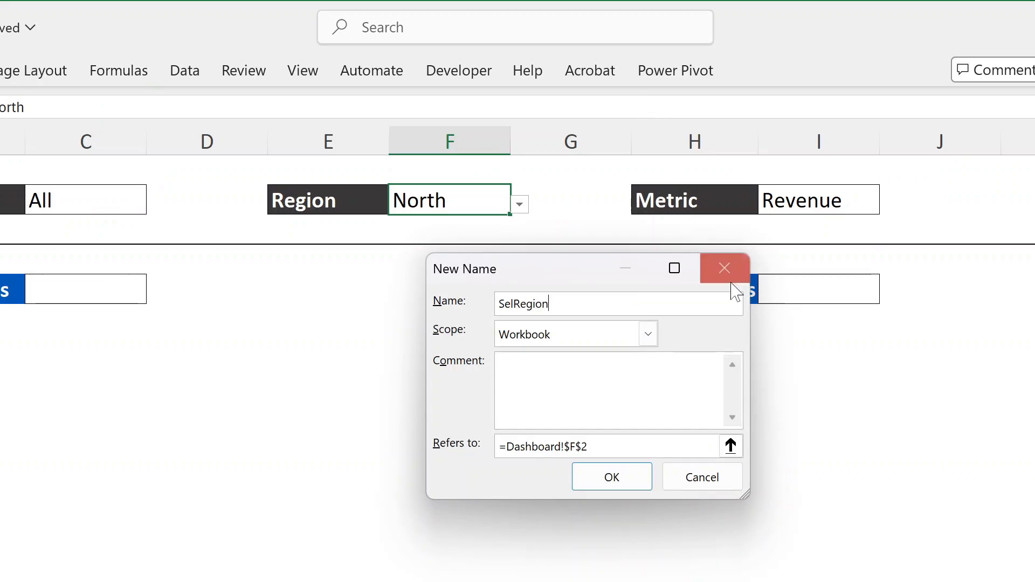
{"action": "left_click", "coordinate": [638, 483]}
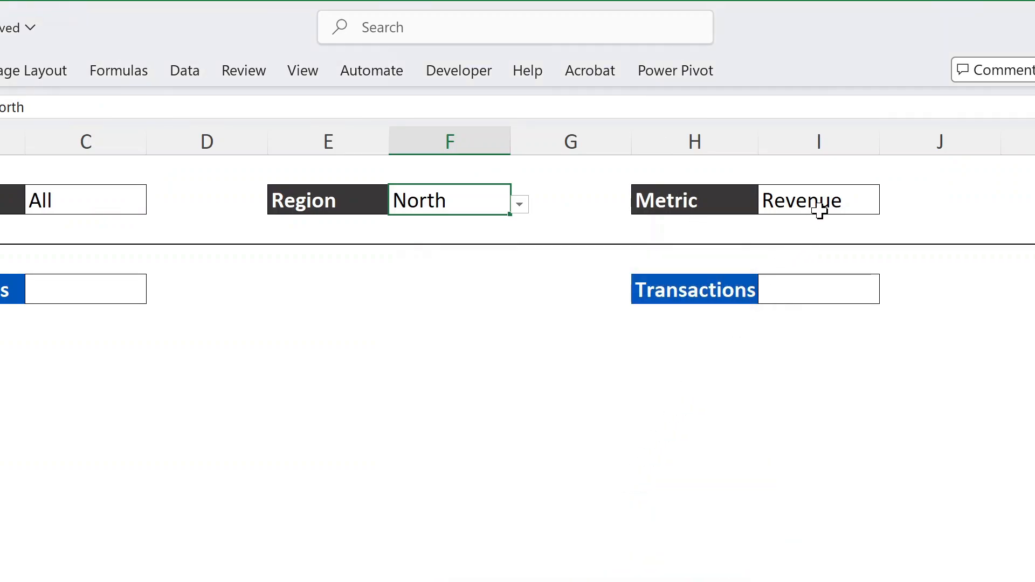
Define the workbook-scoped name SelMetric for the Metric cell I2 on the Dashboard sheet
{"action": "left_click", "coordinate": [819, 210]}
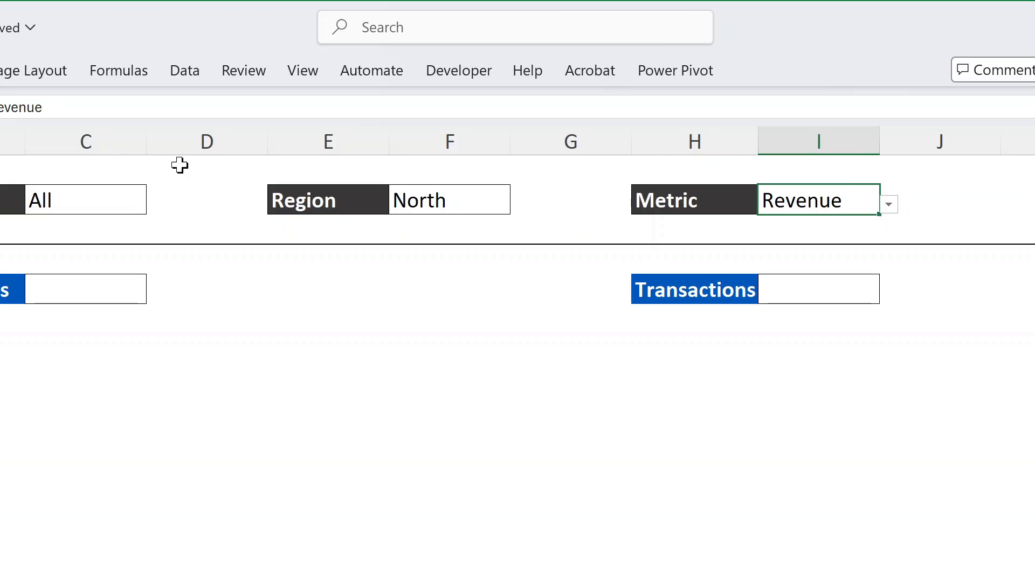
{"action": "left_click", "coordinate": [145, 74]}
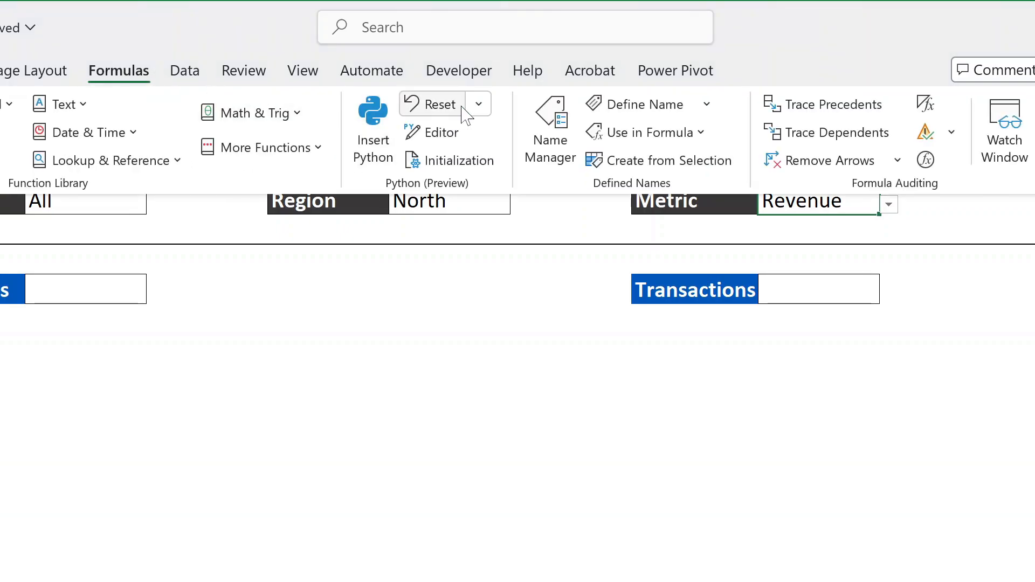
{"action": "left_click", "coordinate": [657, 111]}
{"action": "type", "text": "SelMe"}
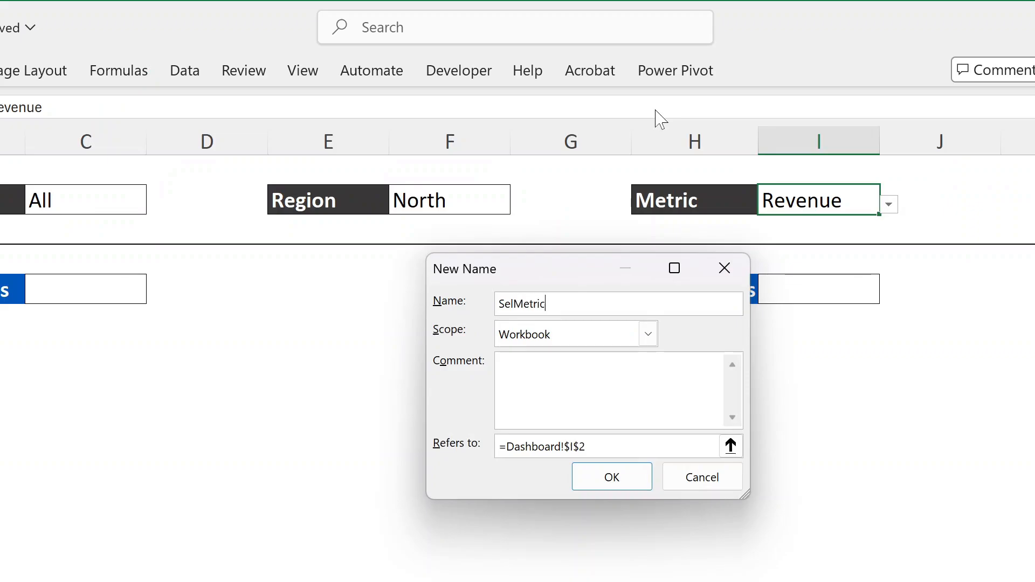
{"action": "type", "text": "tric"}
{"action": "left_click", "coordinate": [628, 478]}
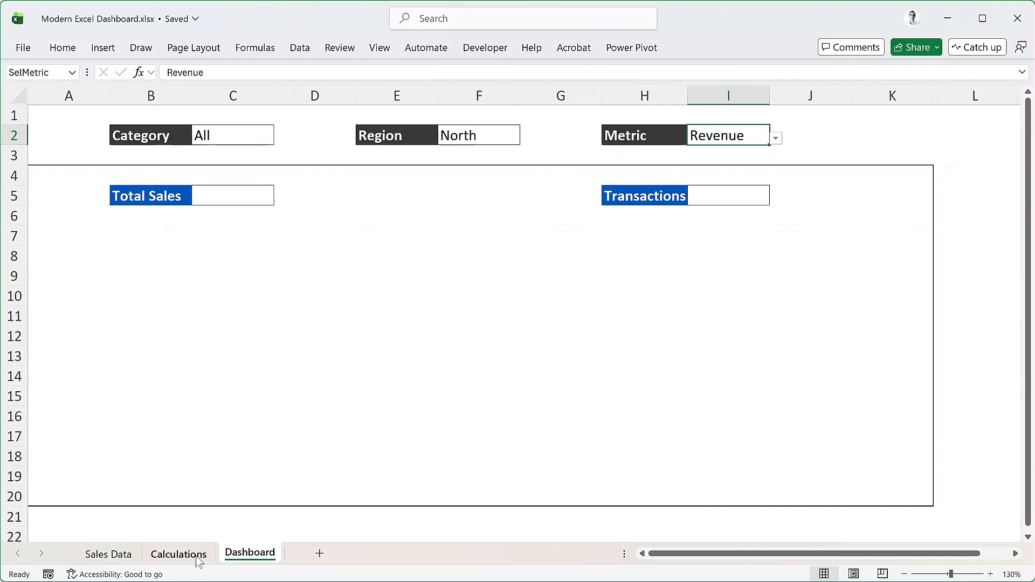
Begin a FILTER formula in cell D2 of the Calculations sheet with the Sales table as its array
{"action": "left_click", "coordinate": [179, 554]}
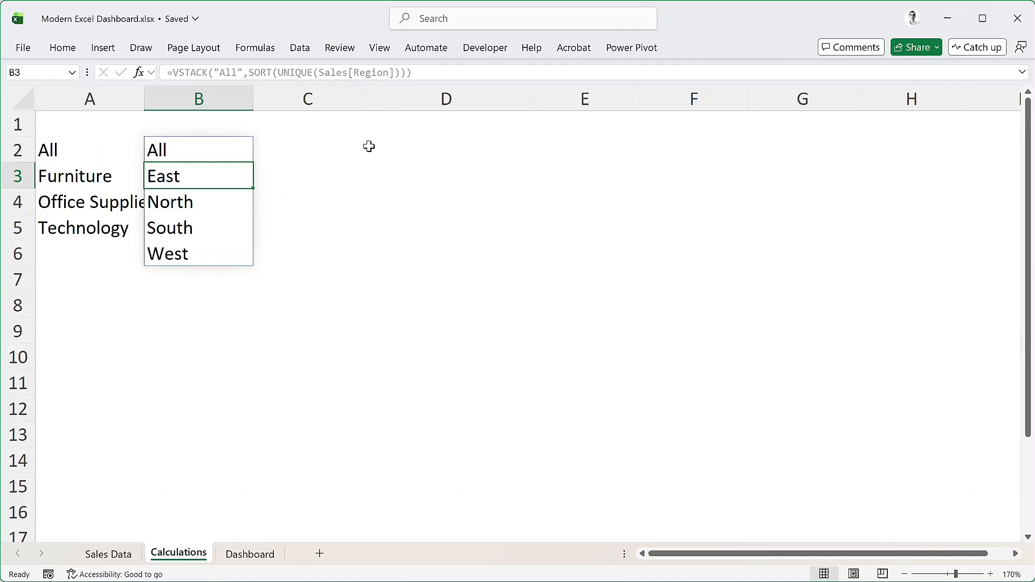
{"action": "left_click", "coordinate": [396, 161]}
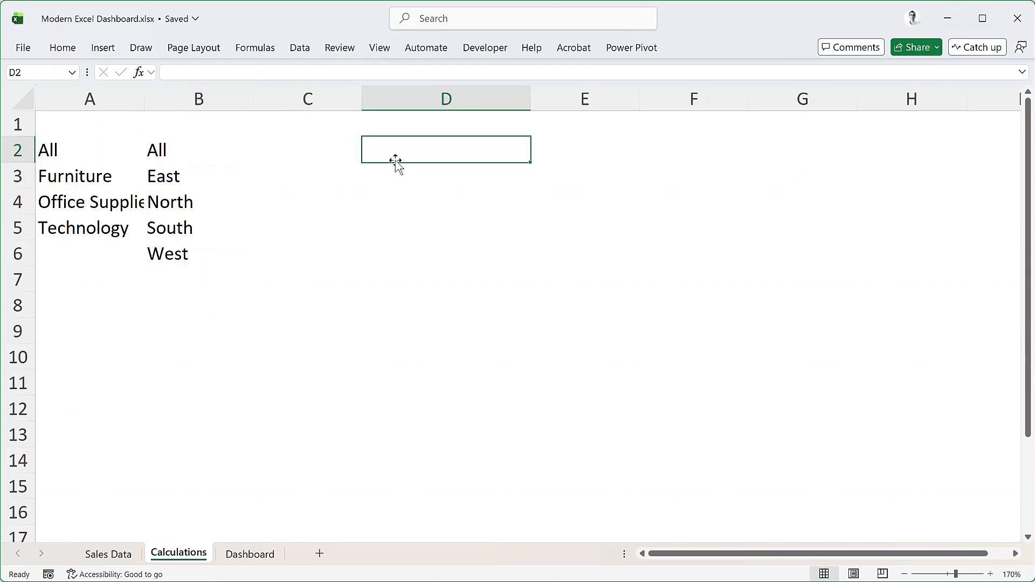
{"action": "type", "text": "=filter"}
{"action": "key", "text": "Tab"}
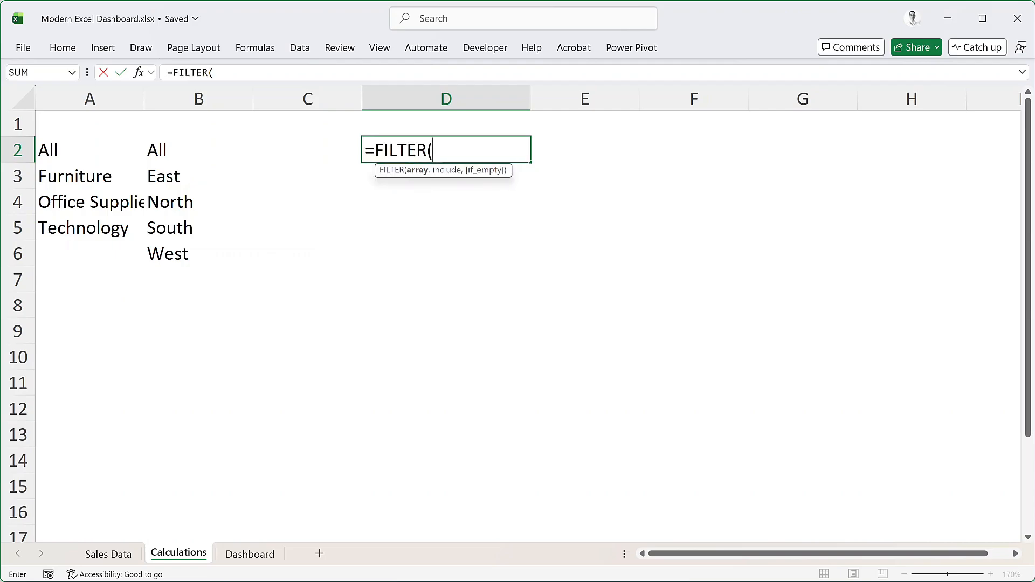
{"action": "type", "text": "sale"}
{"action": "key", "text": "Tab"}
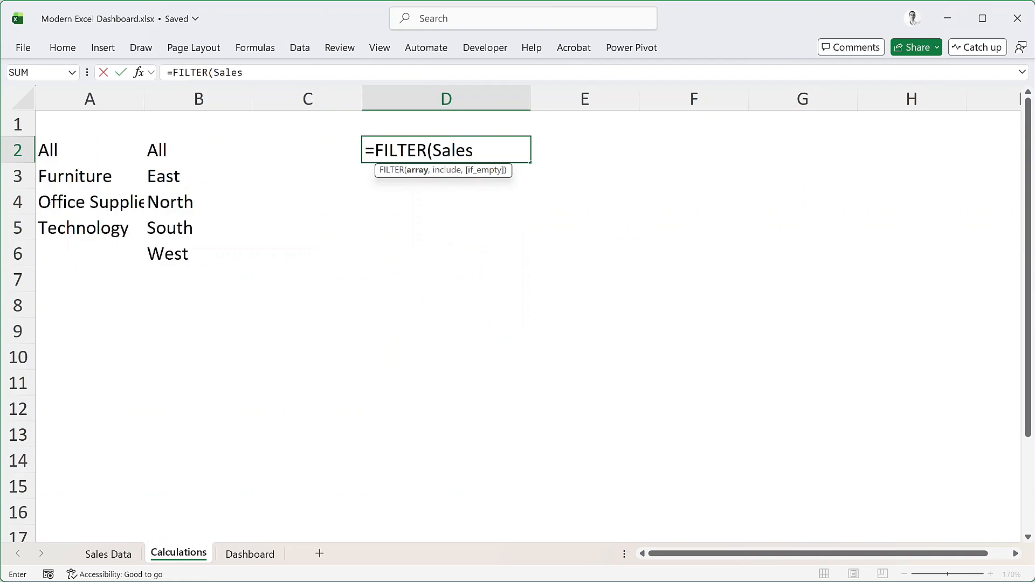
{"action": "type", "text": ","}
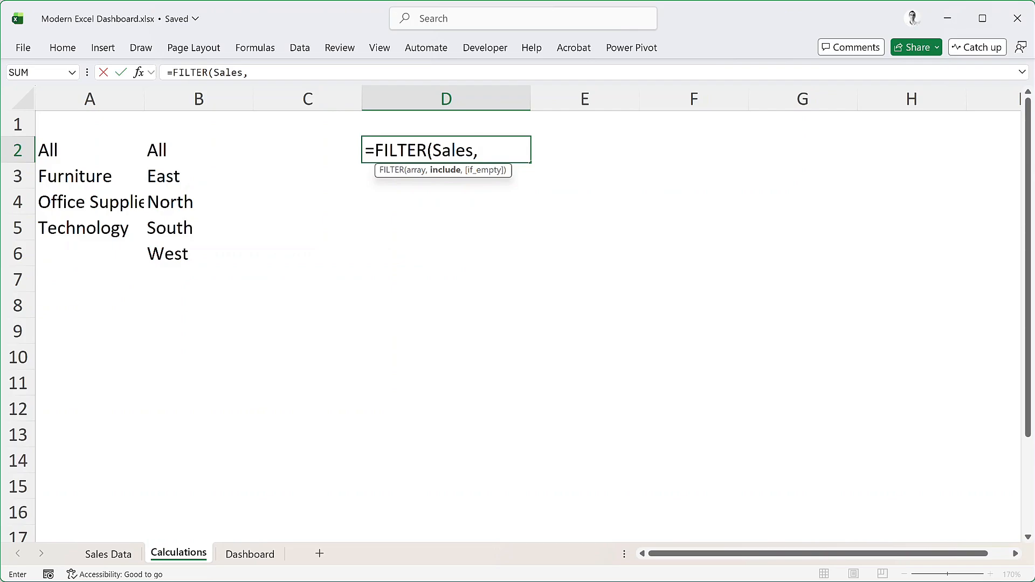
Enter the category condition IF(SelCategory="All",1,Sales[Category]=SelCategory) as the include argument of the FILTER formula
{"action": "type", "text": "if"}
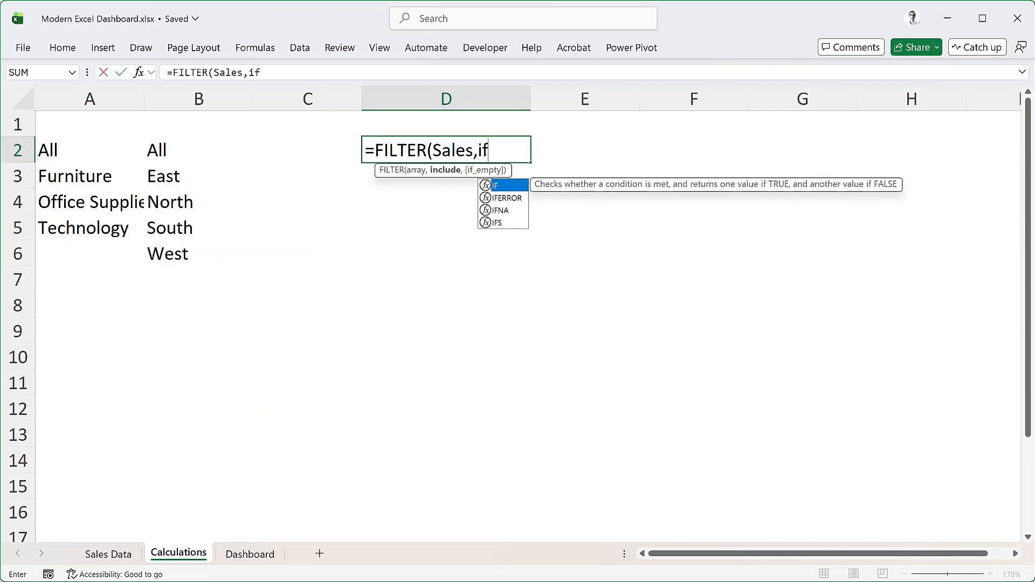
{"action": "key", "text": "Tab"}
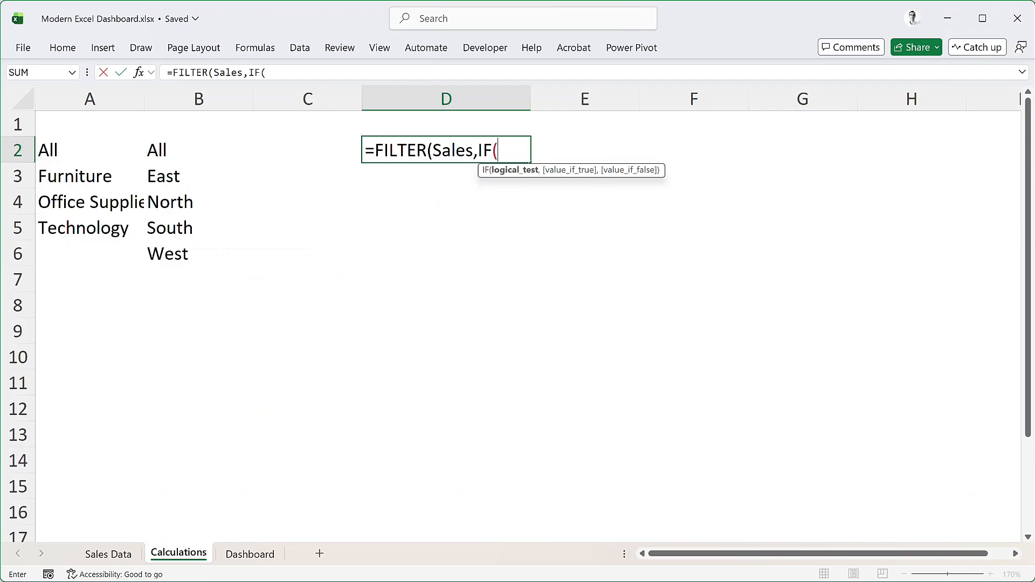
{"action": "type", "text": "selc"}
{"action": "key", "text": "Tab"}
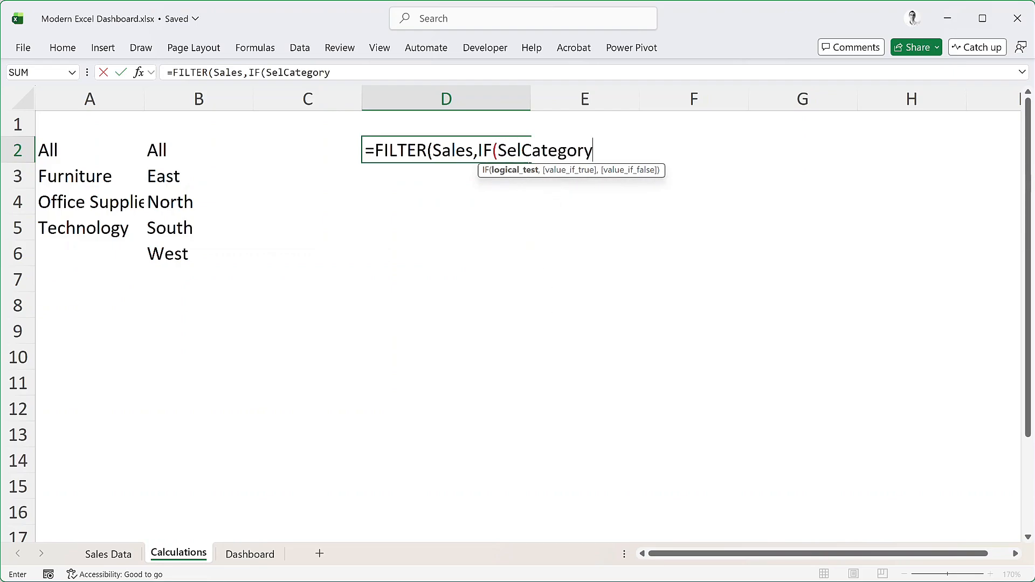
{"action": "type", "text": "=\"All\","}
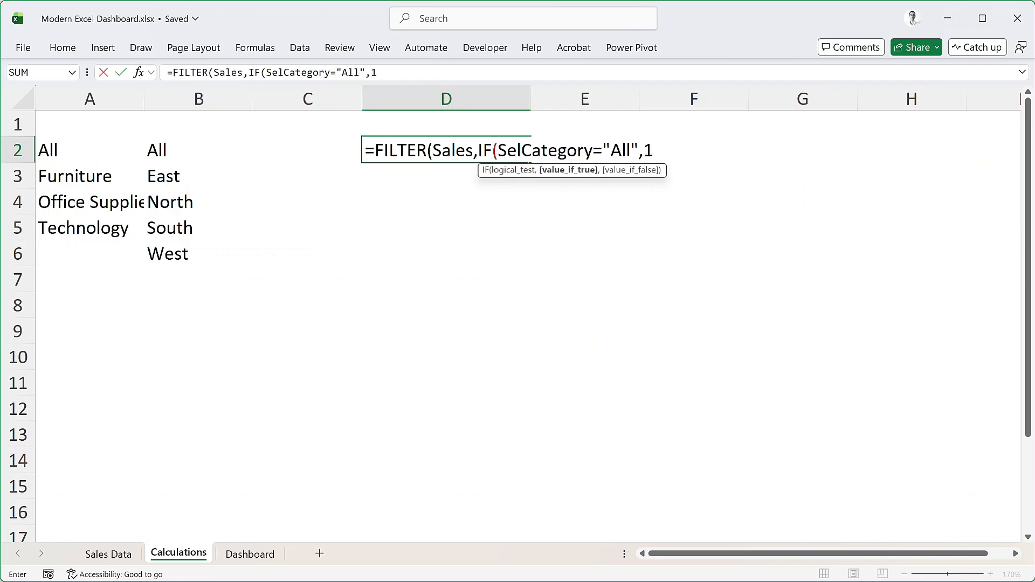
{"action": "type", "text": "1,sa"}
{"action": "key", "text": "Tab"}
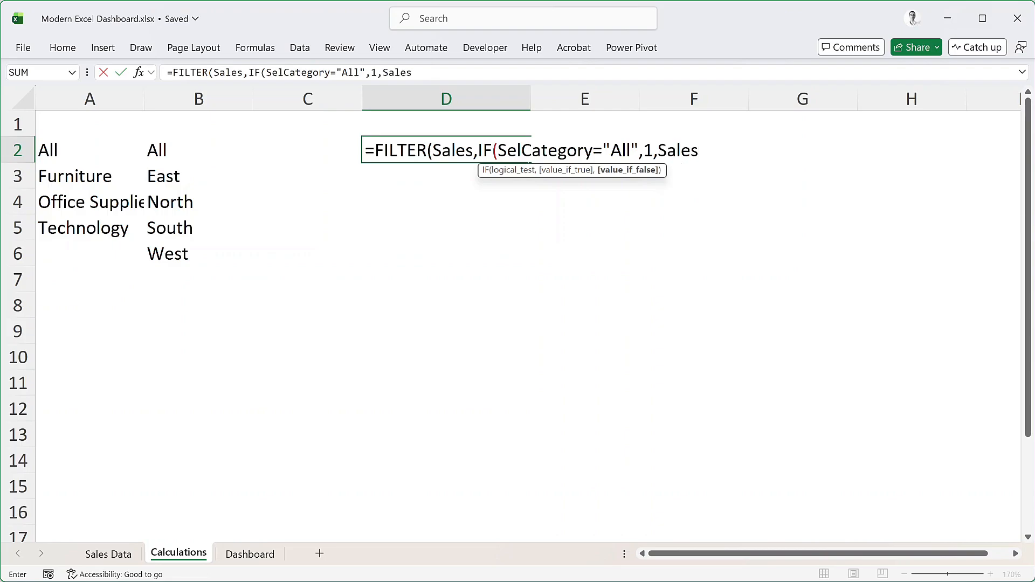
{"action": "type", "text": "[ca"}
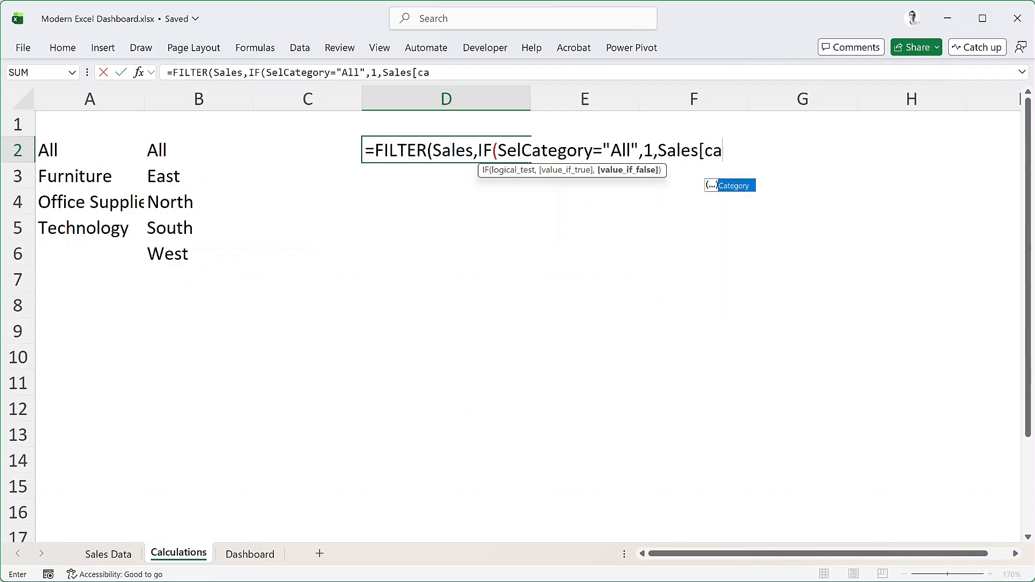
{"action": "key", "text": "Tab"}
{"action": "type", "text": "]"}
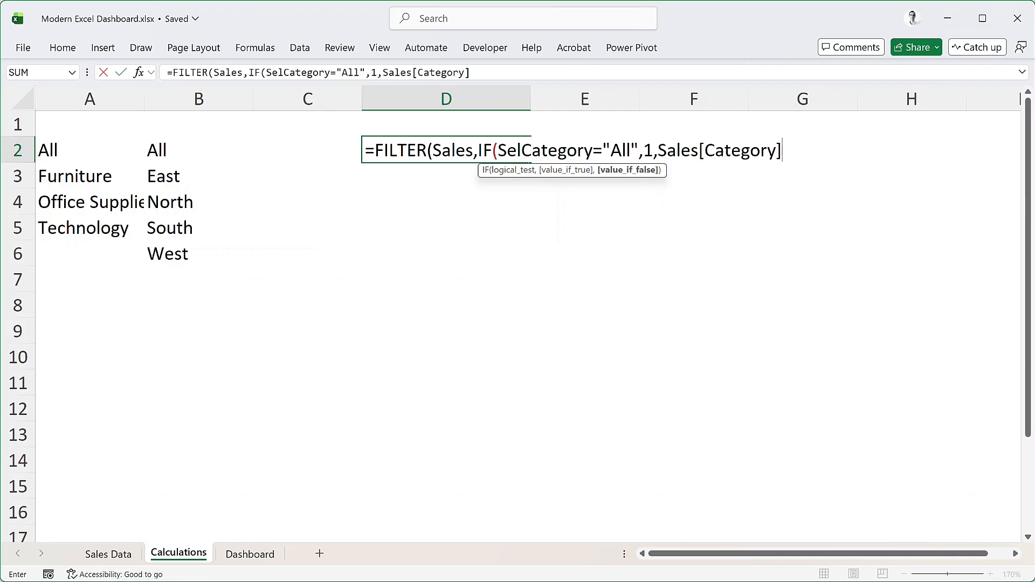
{"action": "type", "text": "=selc"}
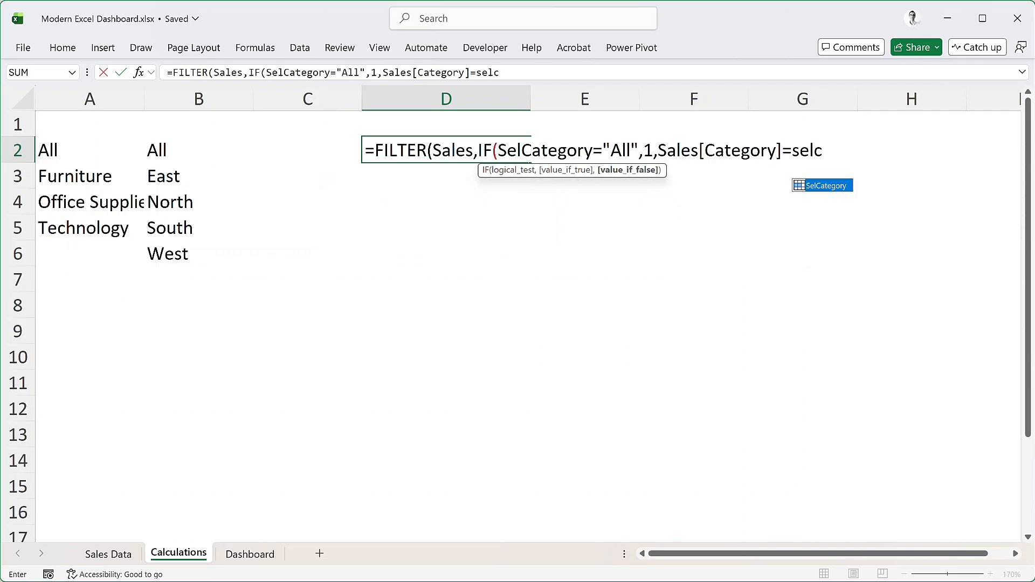
{"action": "key", "text": "Tab"}
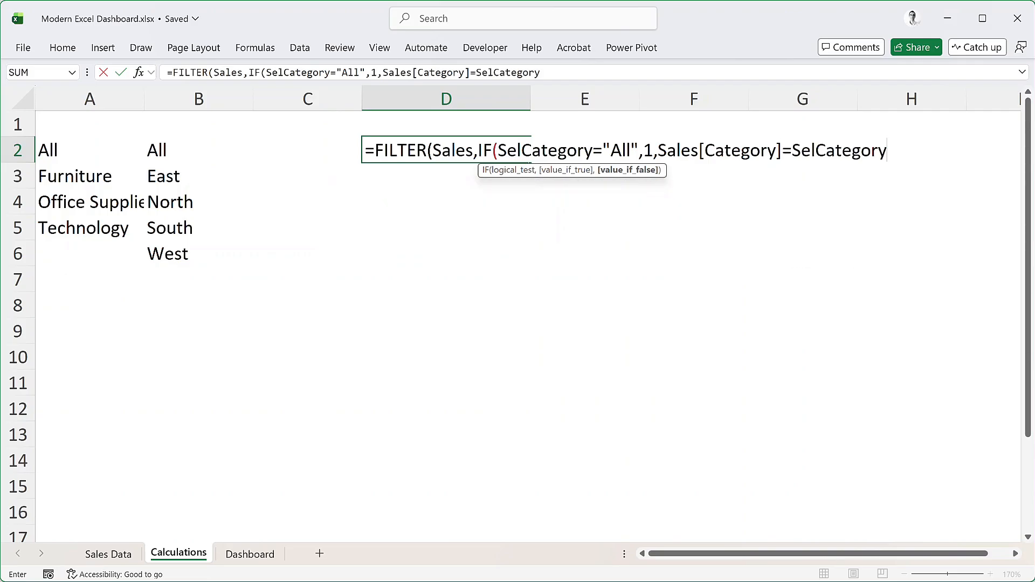
{"action": "type", "text": ")"}
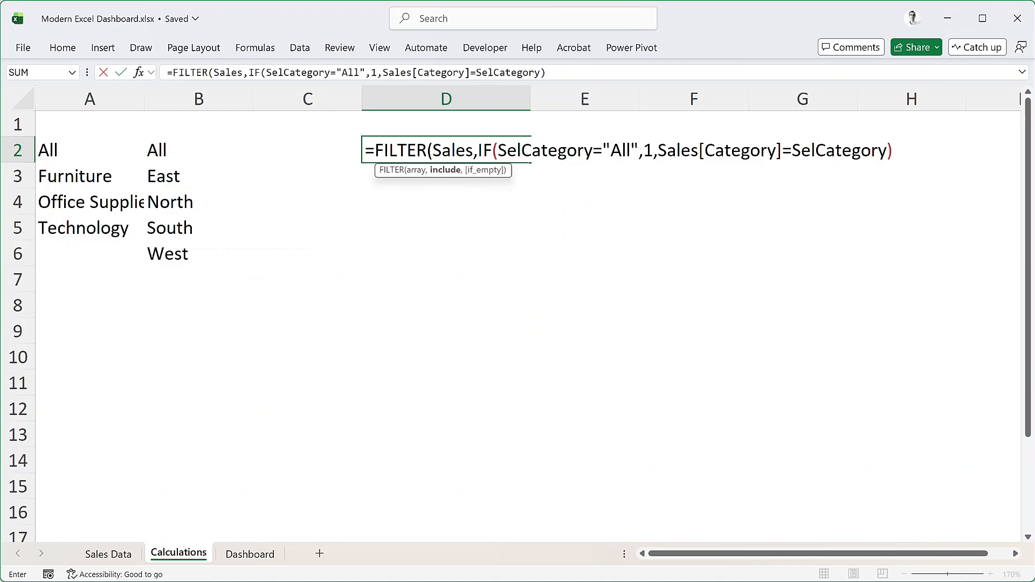
{"action": "type", "text": "*if"}
Multiply the category condition by IF(SelRegion="All",1,Sales[Region]=SelRegion) and complete the FILTER formula in D2
{"action": "key", "text": "Tab"}
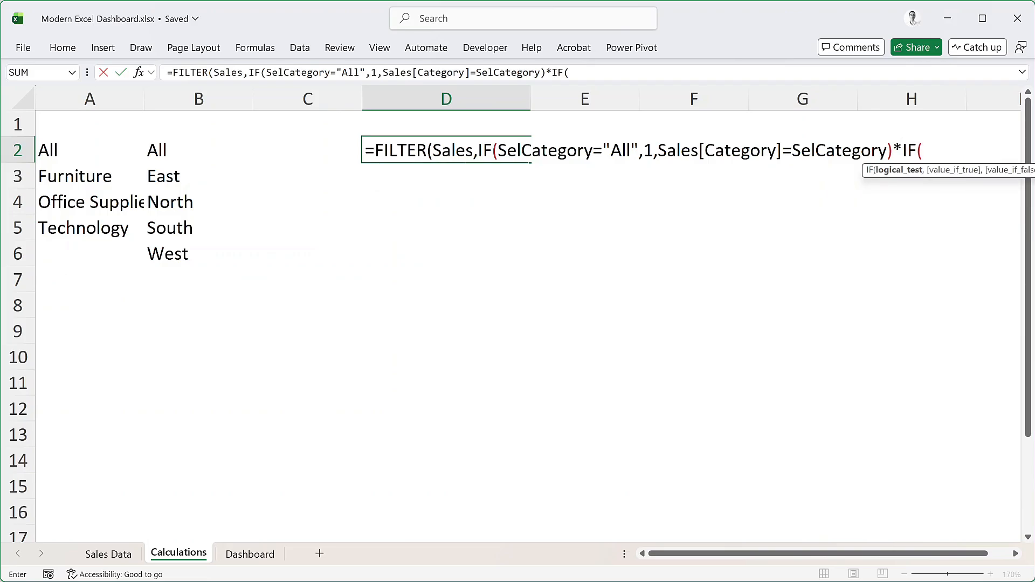
{"action": "type", "text": "selr"}
{"action": "key", "text": "Tab"}
{"action": "type", "text": "="}
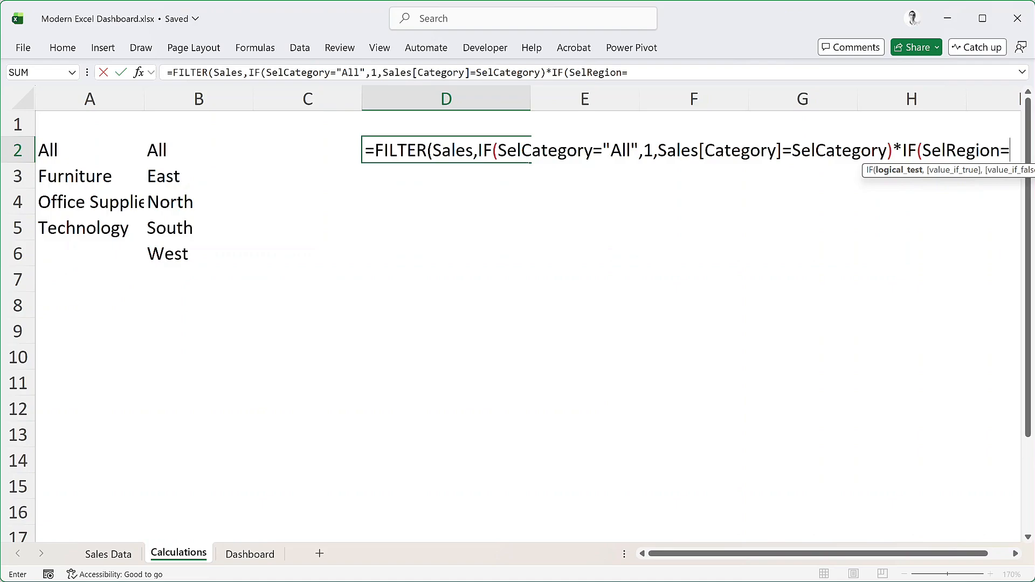
{"action": "type", "text": "\"All"}
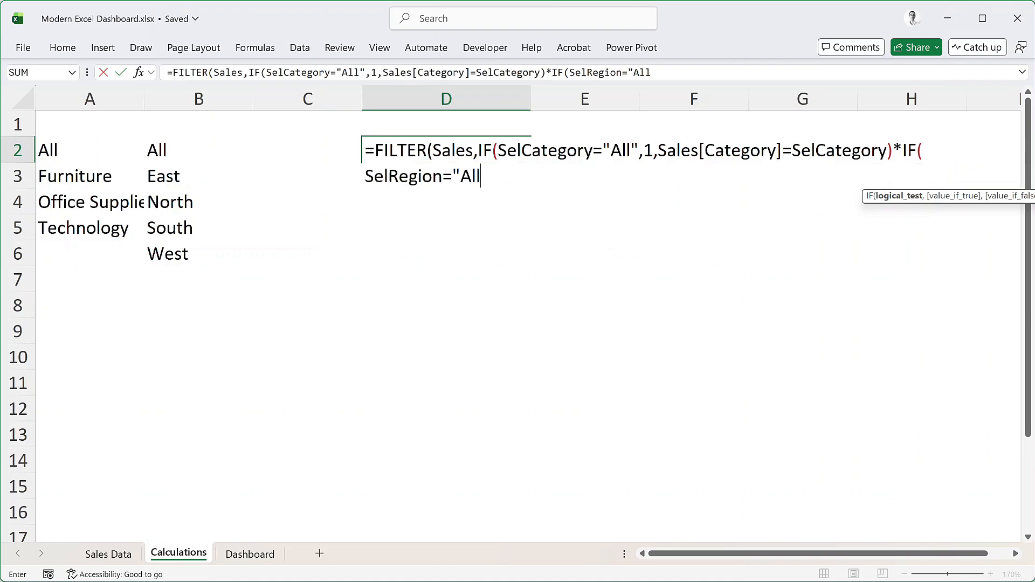
{"action": "type", "text": "\",1"}
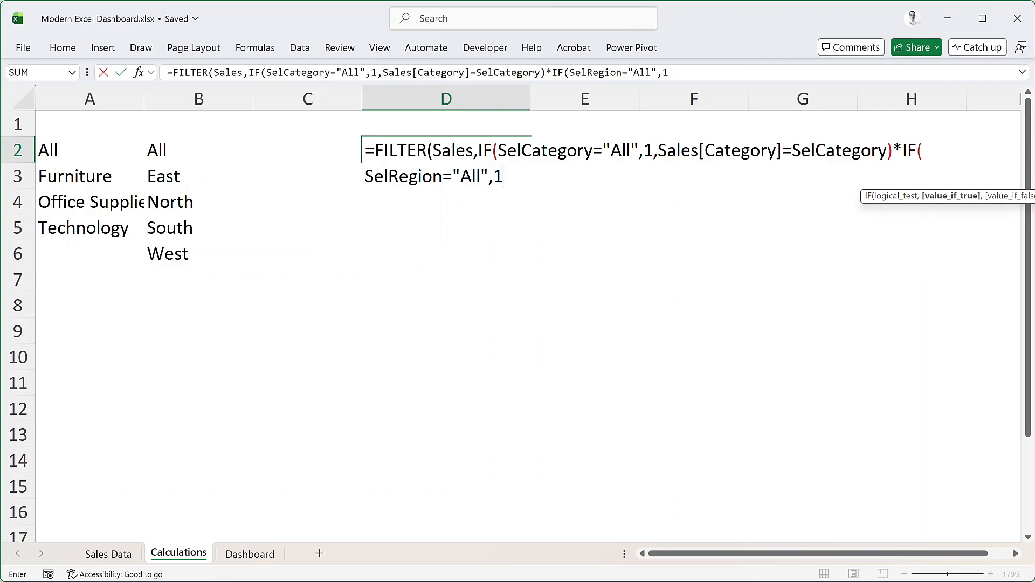
{"action": "type", "text": ","}
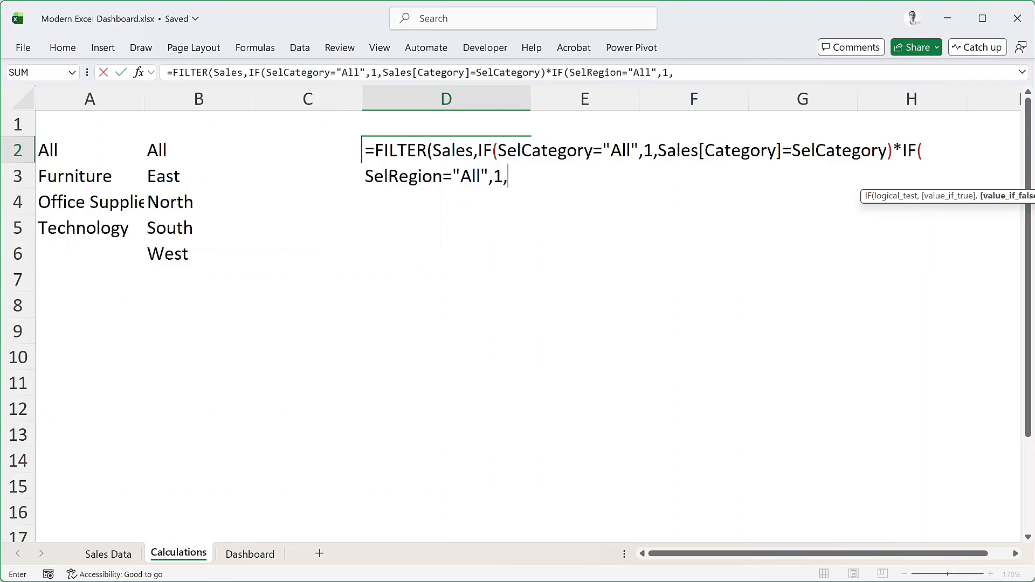
{"action": "type", "text": "sale"}
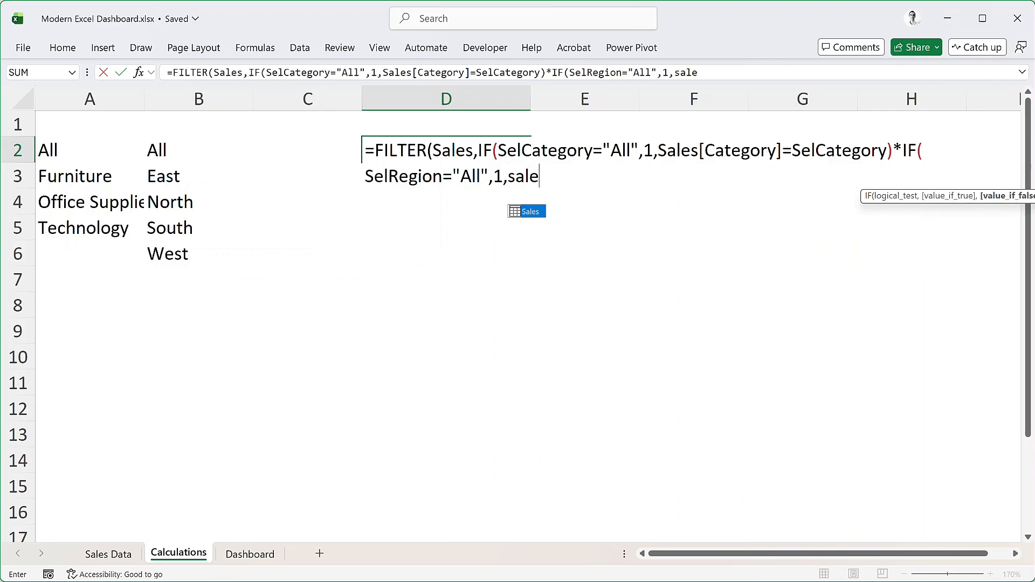
{"action": "key", "text": "Tab"}
{"action": "type", "text": "[re"}
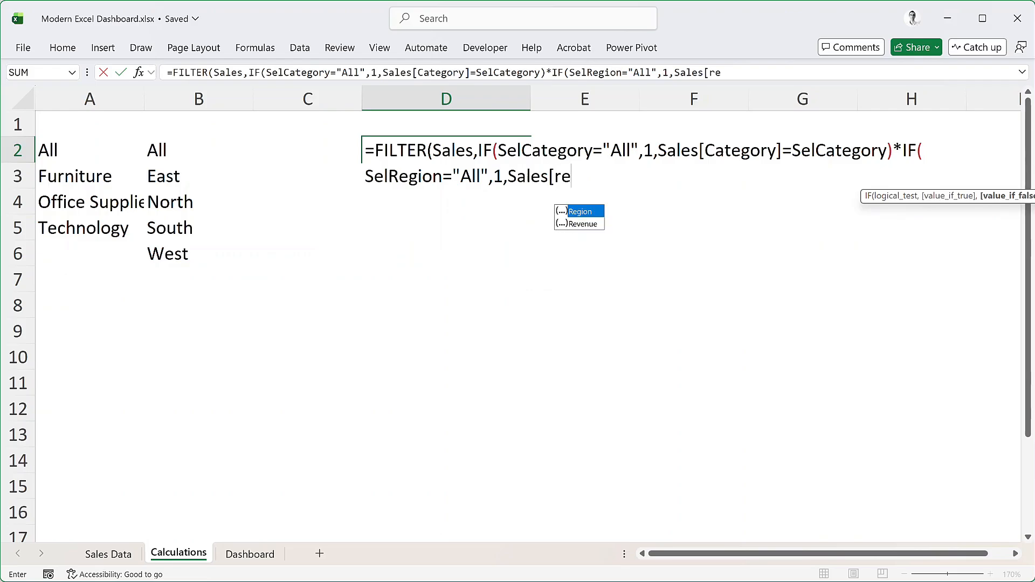
{"action": "key", "text": "Tab"}
{"action": "type", "text": "]=s"}
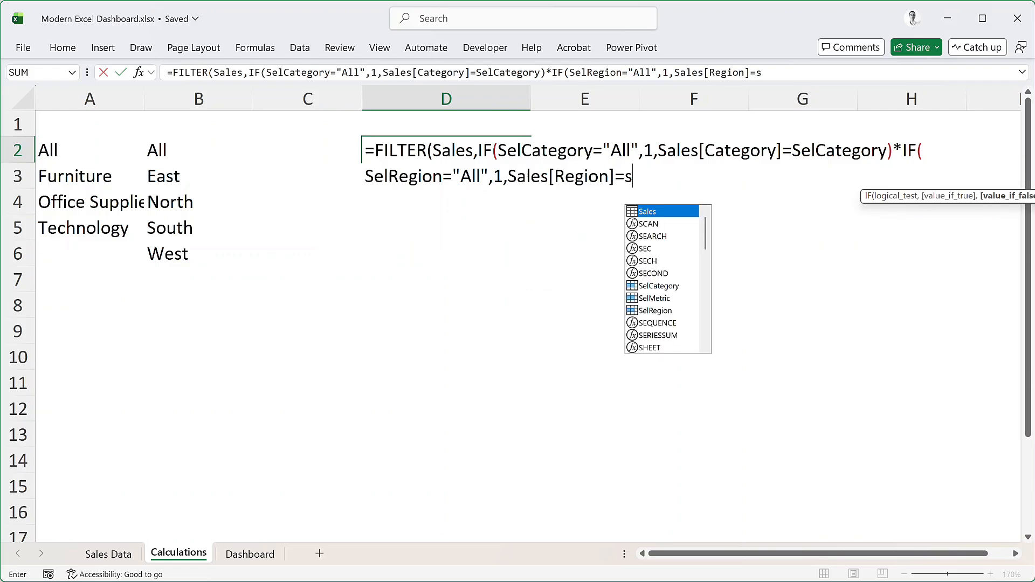
{"action": "type", "text": "el"}
{"action": "key", "text": "Down"}
{"action": "key", "text": "Down"}
{"action": "key", "text": "Tab"}
{"action": "type", "text": "))"}
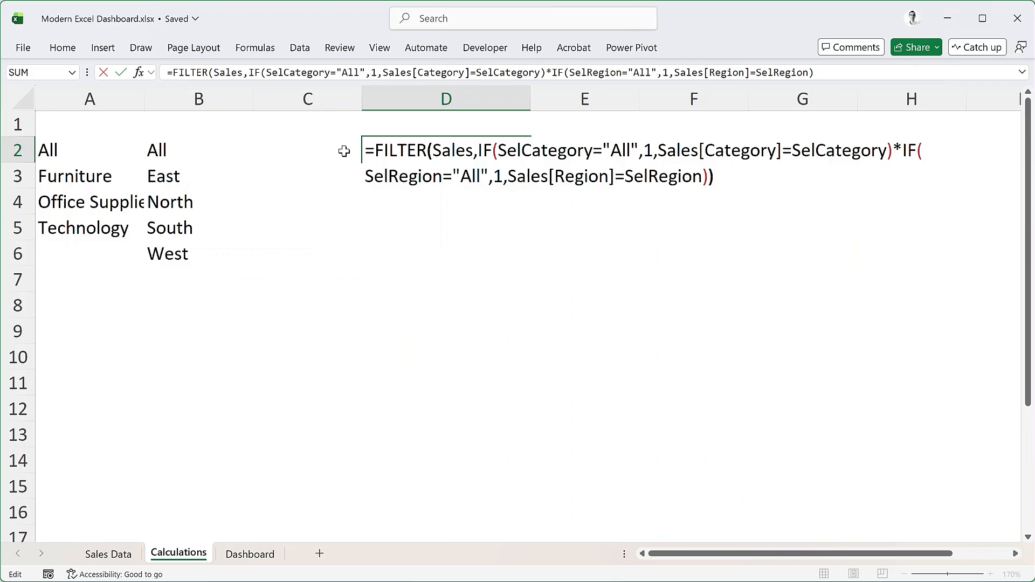
{"action": "key", "text": "Return"}
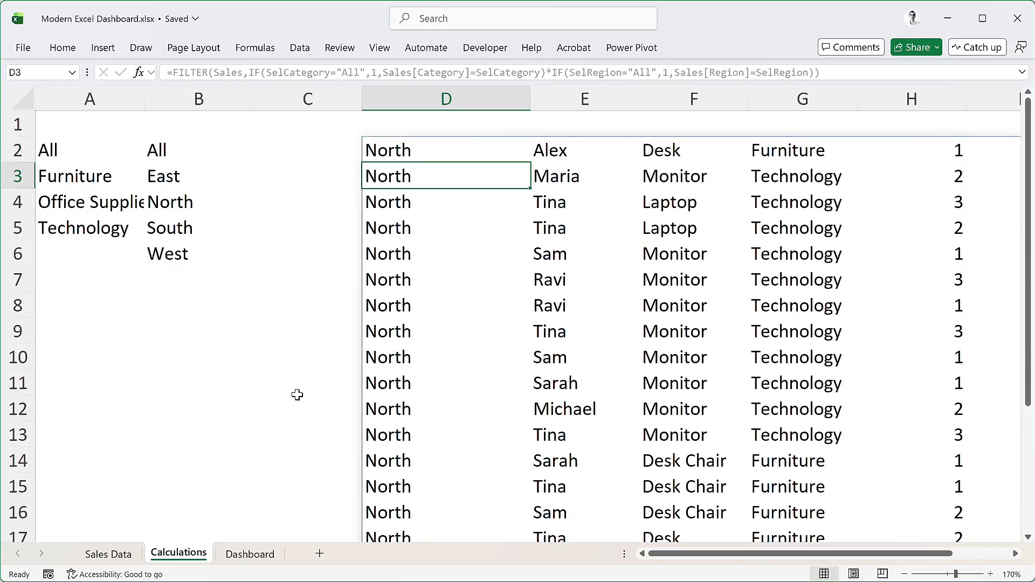
Set the Region filter in F2 of the Dashboard sheet to All
{"action": "left_click", "coordinate": [251, 554]}
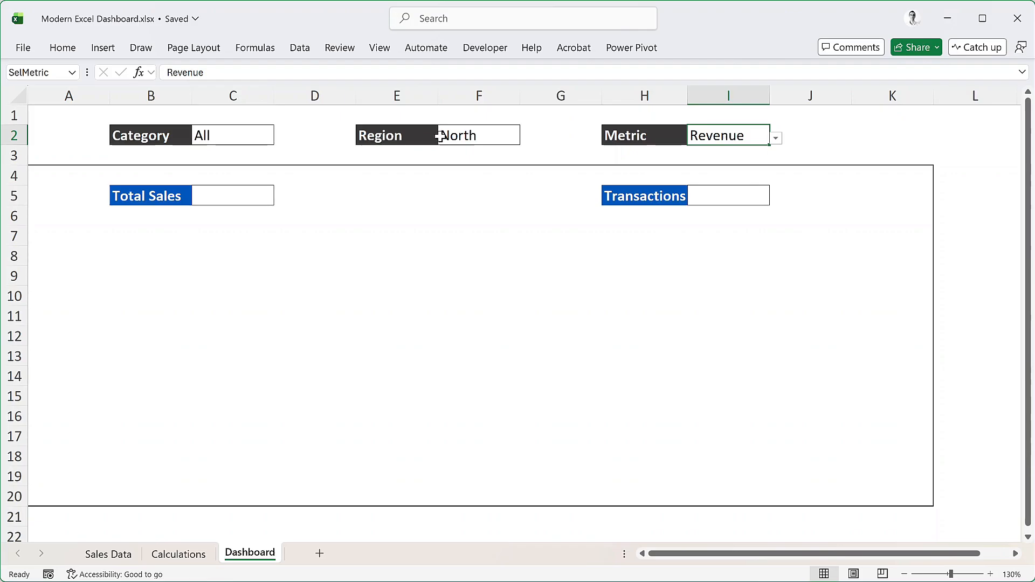
{"action": "left_click", "coordinate": [484, 136]}
{"action": "left_click", "coordinate": [527, 139]}
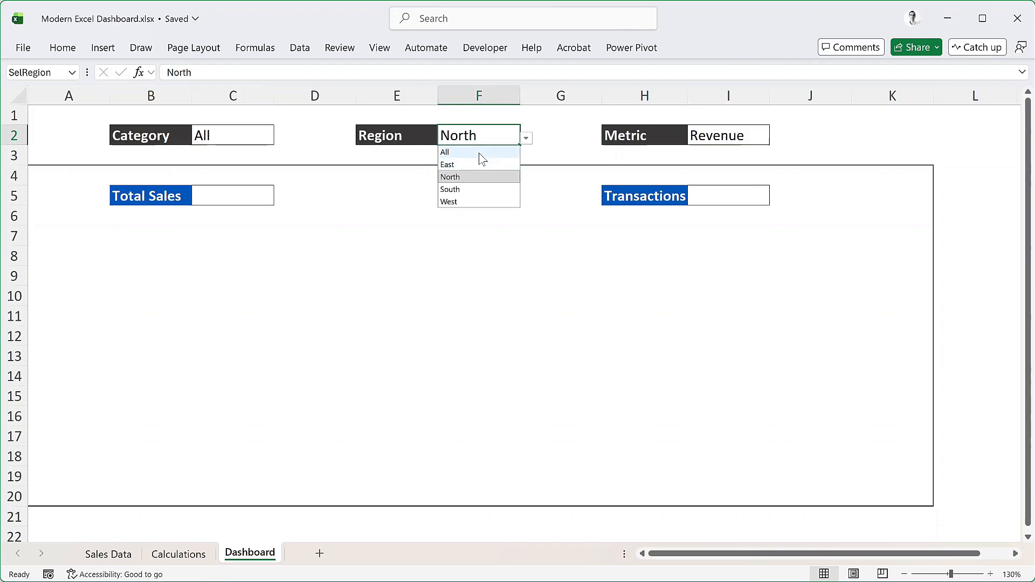
{"action": "left_click", "coordinate": [479, 153]}
Wrap the FILTER formula in D2 of the Calculations sheet in IF(AND( with SelCategory="All" as the first condition
{"action": "left_click", "coordinate": [178, 555]}
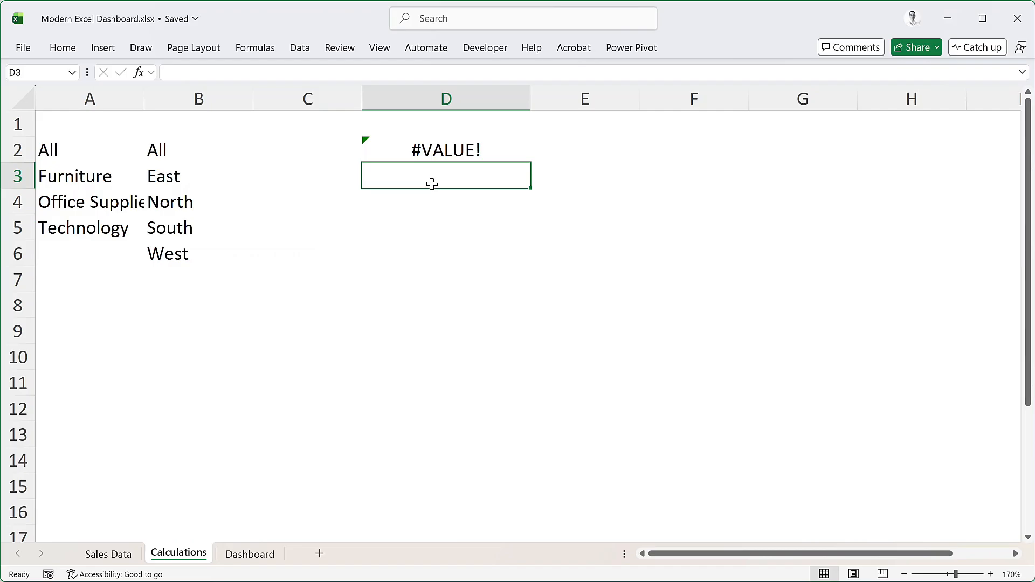
{"action": "left_click", "coordinate": [428, 148]}
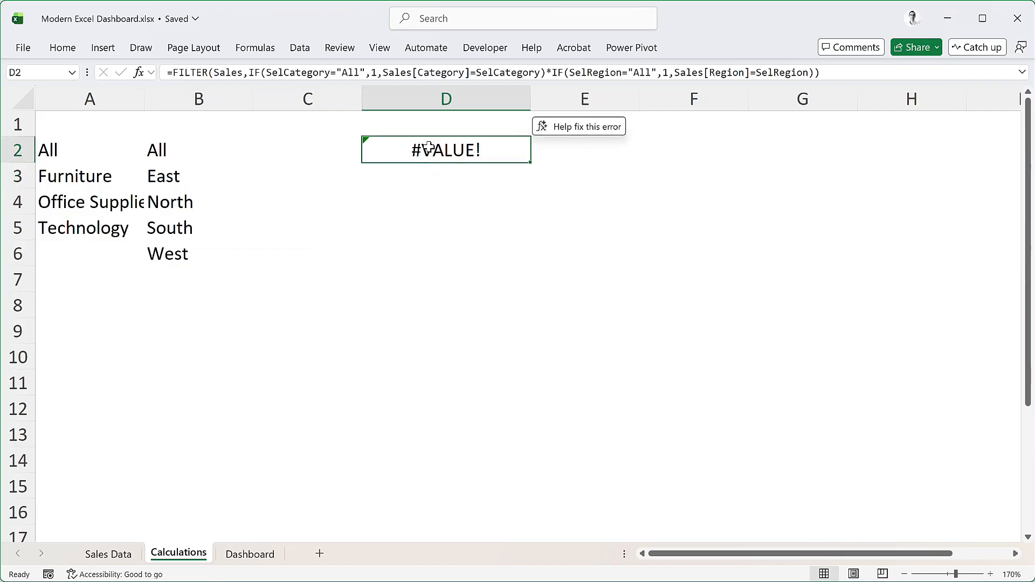
{"action": "key", "text": "F2"}
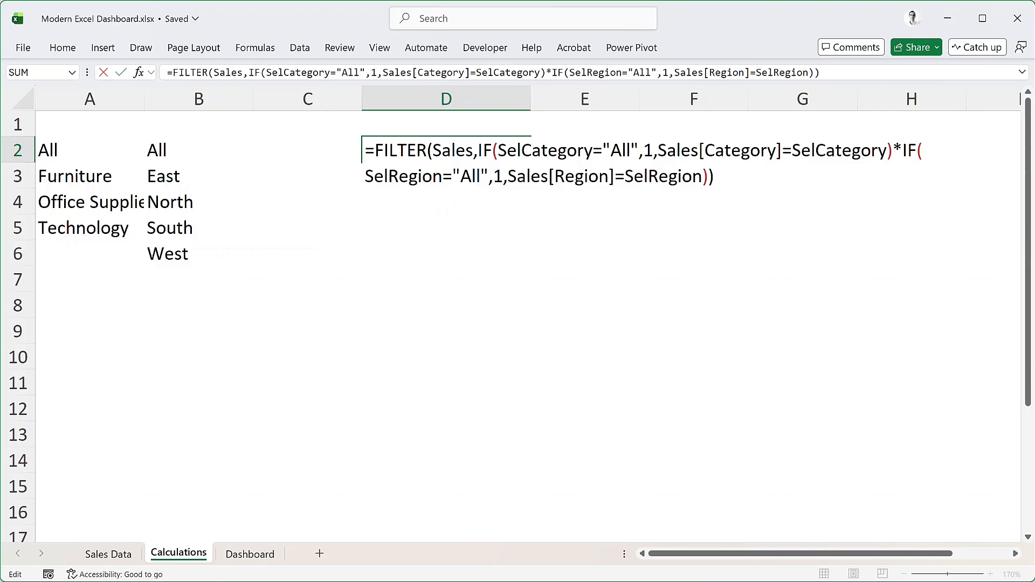
{"action": "type", "text": "if"}
{"action": "key", "text": "Tab"}
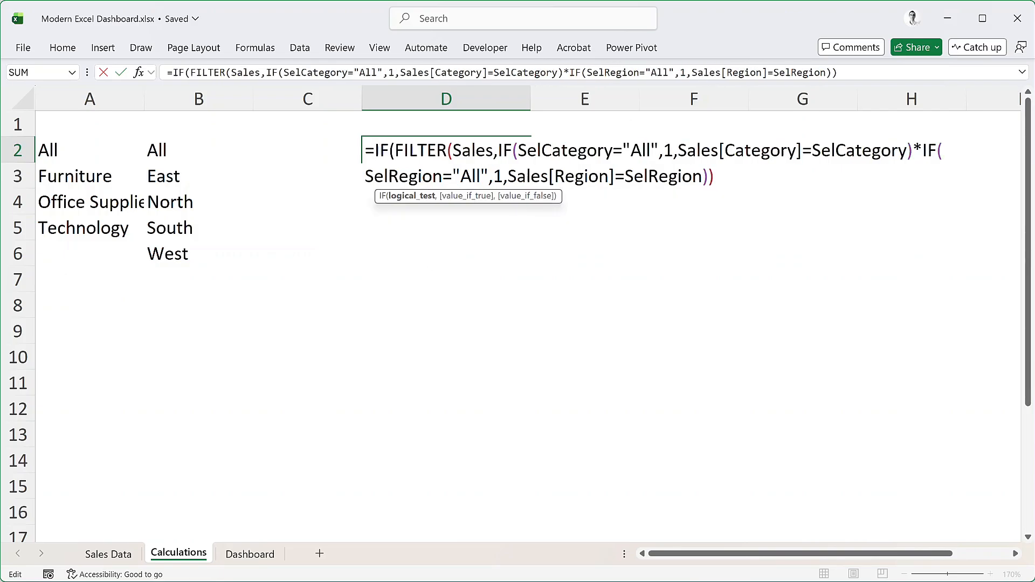
{"action": "type", "text": "AND"}
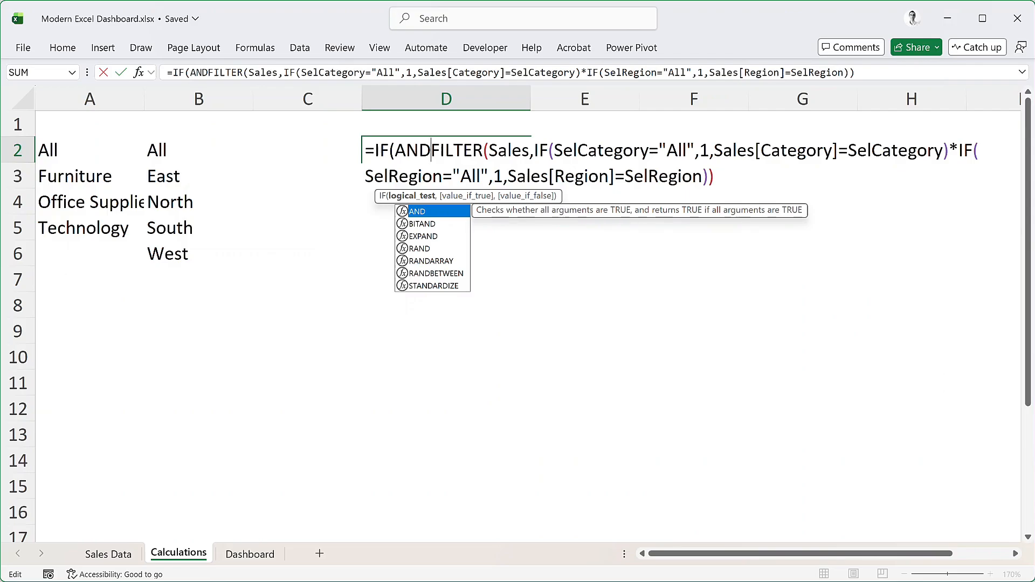
{"action": "key", "text": "Tab"}
{"action": "type", "text": "selc"}
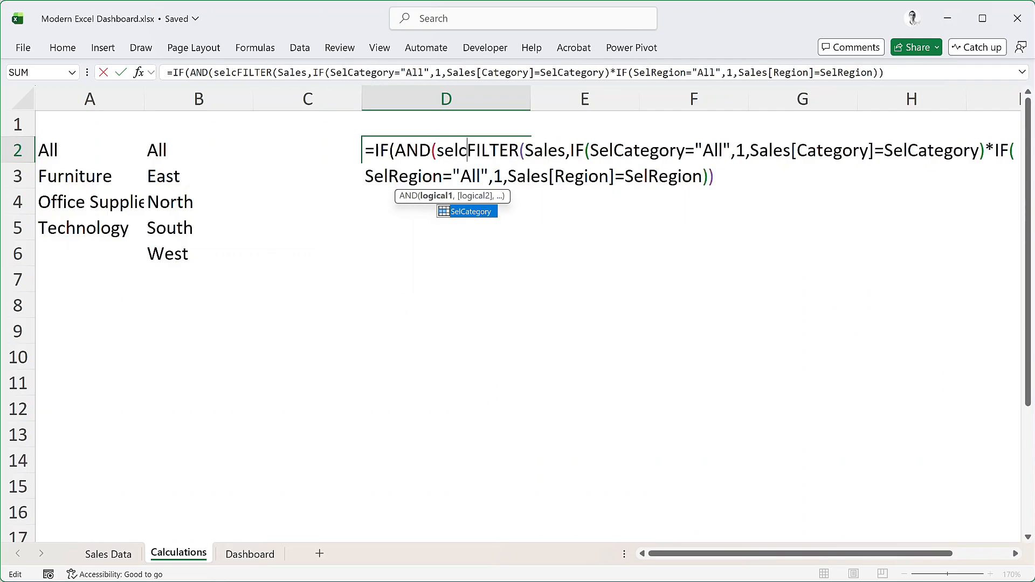
{"action": "key", "text": "Tab"}
{"action": "type", "text": "=\"A"}
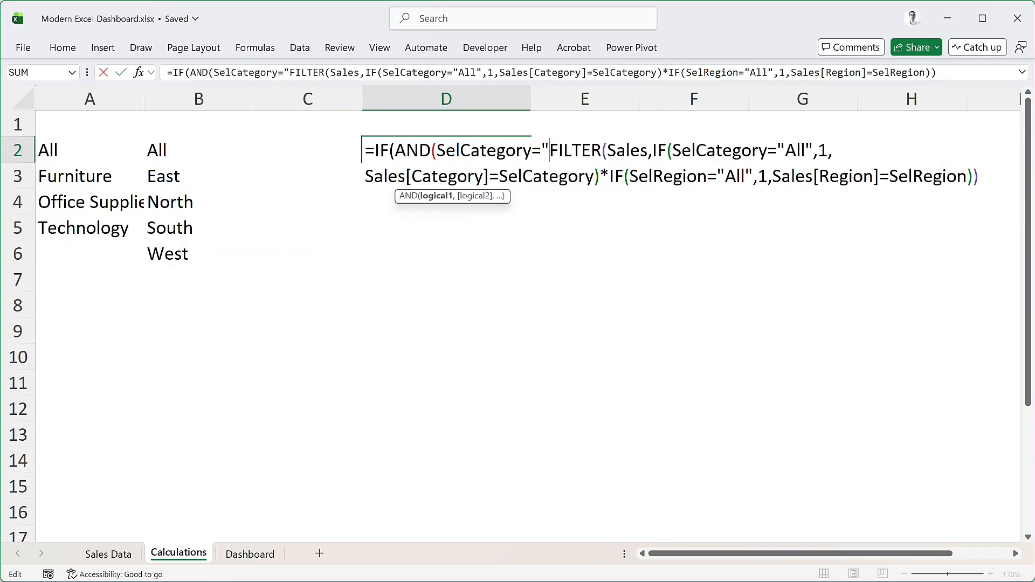
{"action": "type", "text": "ll\","}
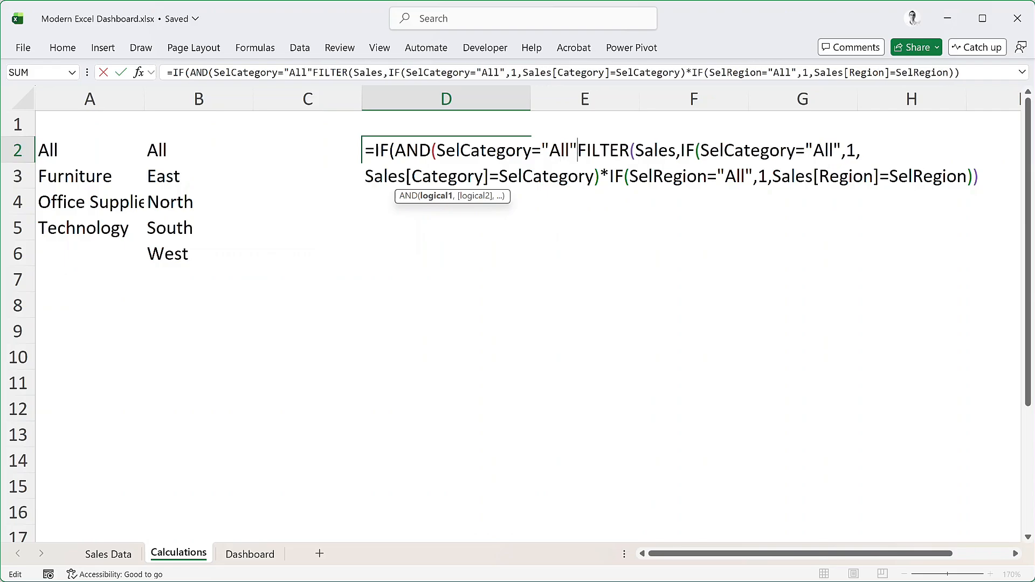
{"action": "type", "text": "selre"}
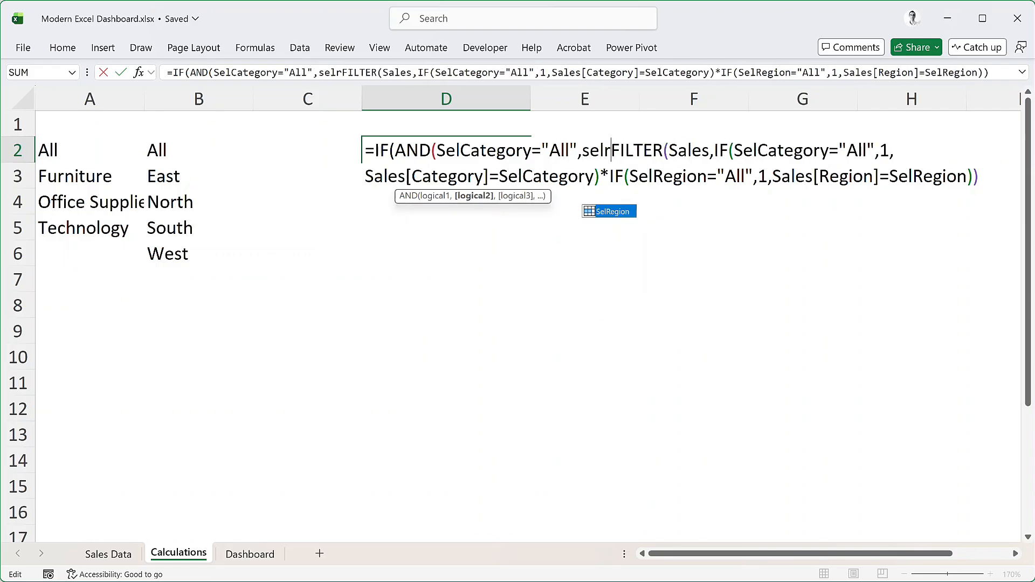
Add SelRegion="All" as the second AND condition and close the logical test
{"action": "key", "text": "Tab"}
{"action": "type", "text": "=\"A"}
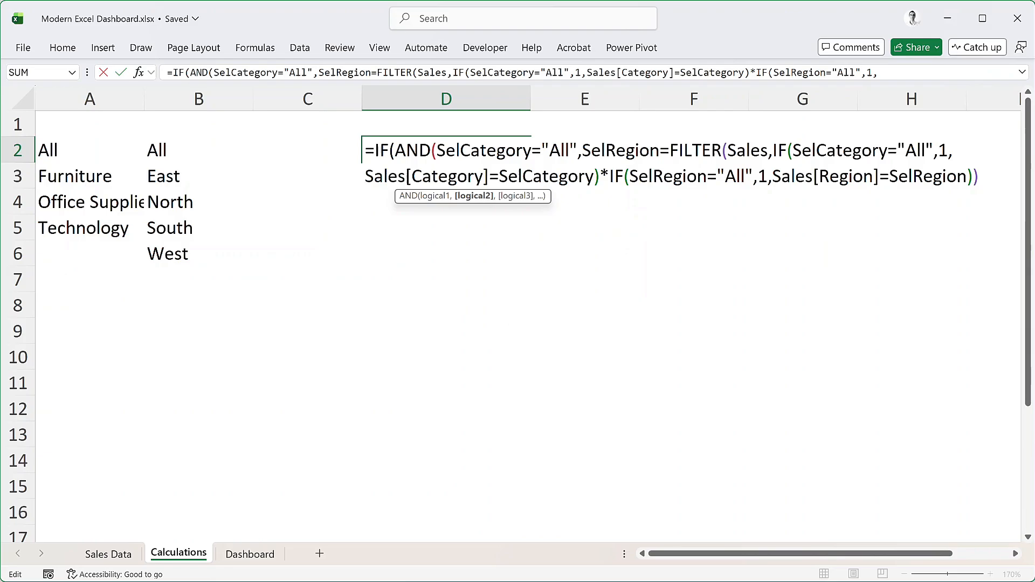
{"action": "type", "text": "ll"}
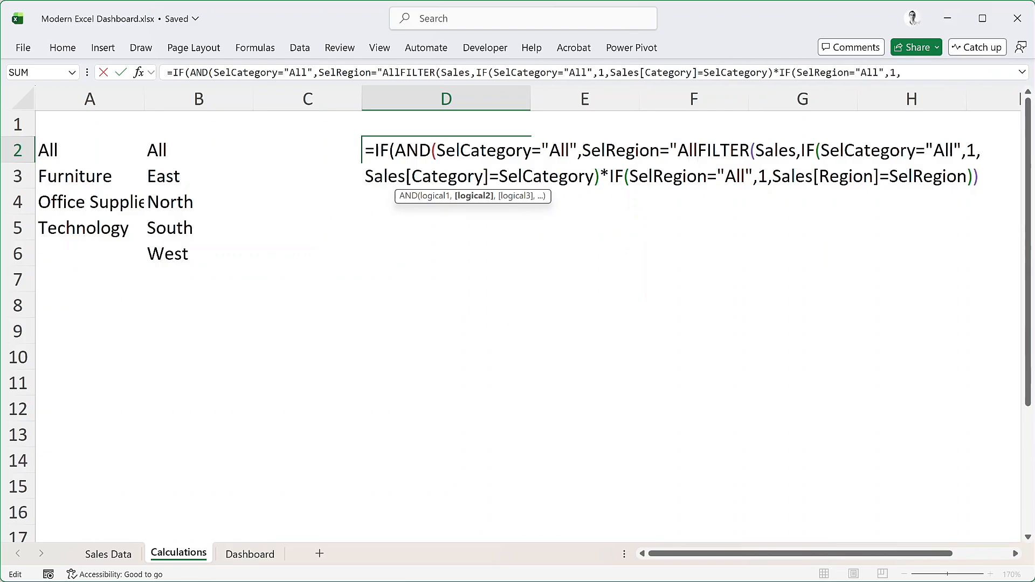
{"action": "type", "text": "\"),"}
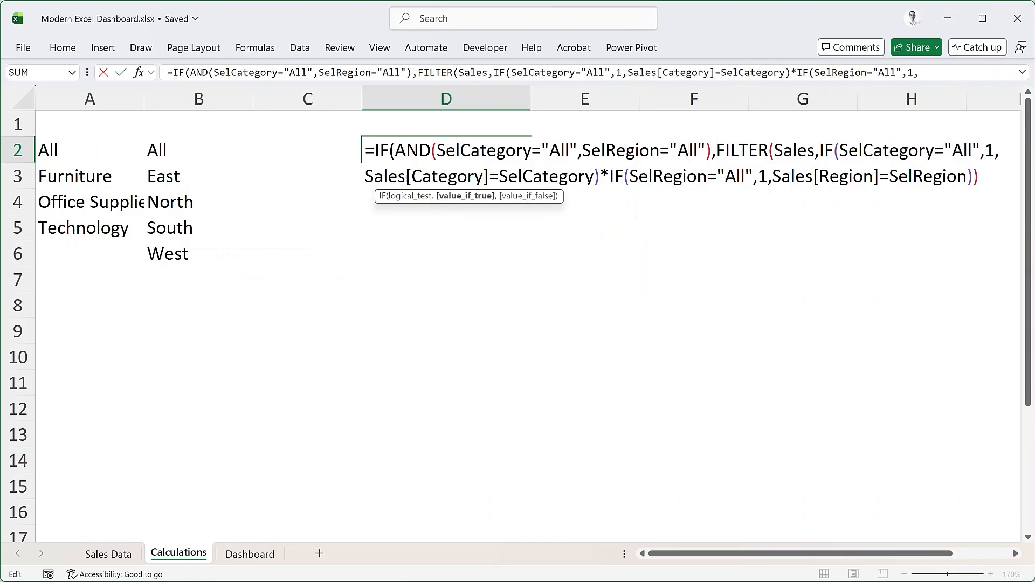
{"action": "type", "text": "Sales"}
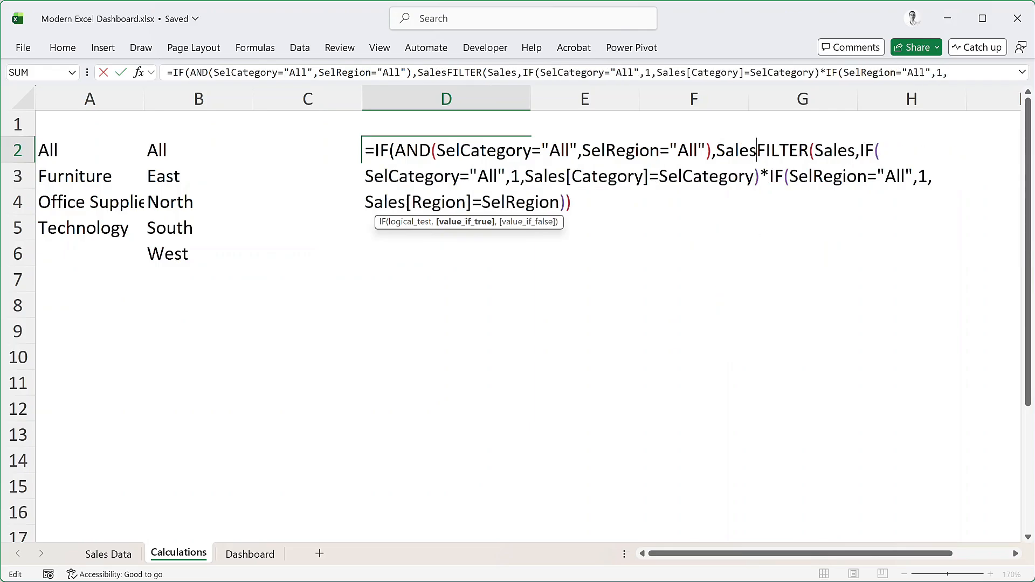
{"action": "type", "text": ","}
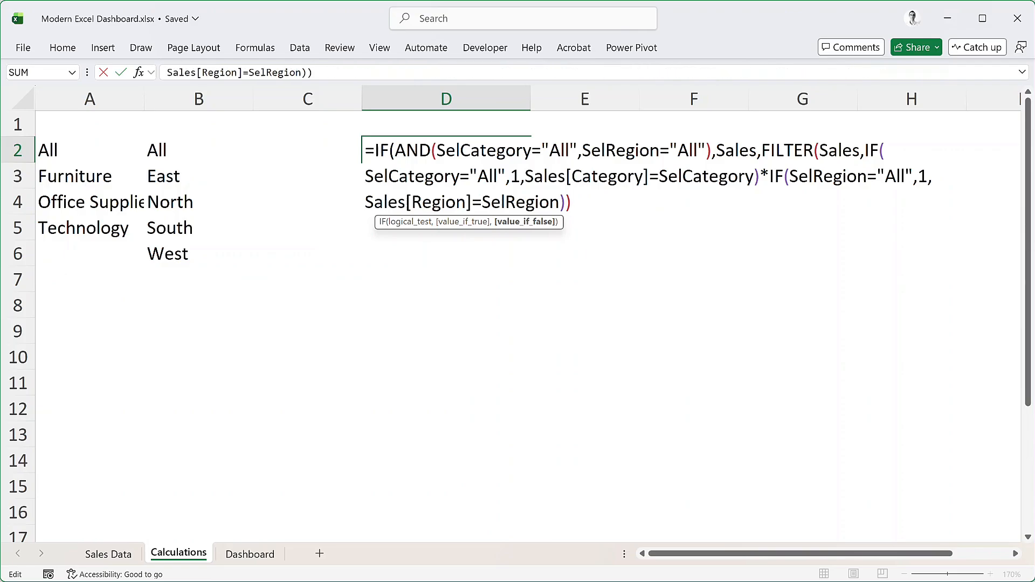
{"action": "type", "text": ")"}
Return the Sales table when both filters are All, keep FILTER as the false result, and complete the D2 formula
{"action": "key", "text": "Return"}
Define the workbook-scoped name filteredData for cell D2 of the Calculations sheet
{"action": "left_click", "coordinate": [435, 151]}
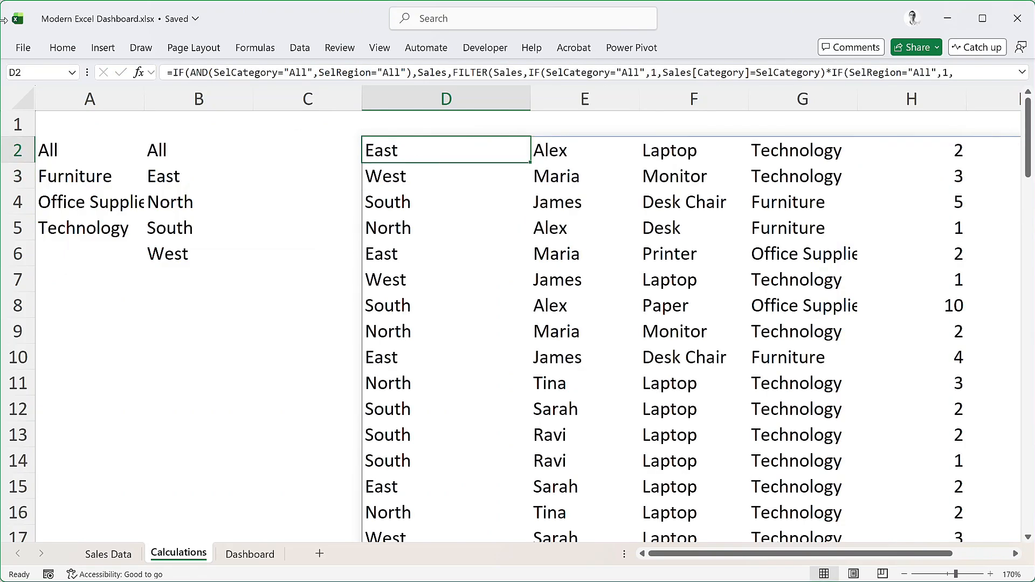
{"action": "left_click", "coordinate": [274, 48]}
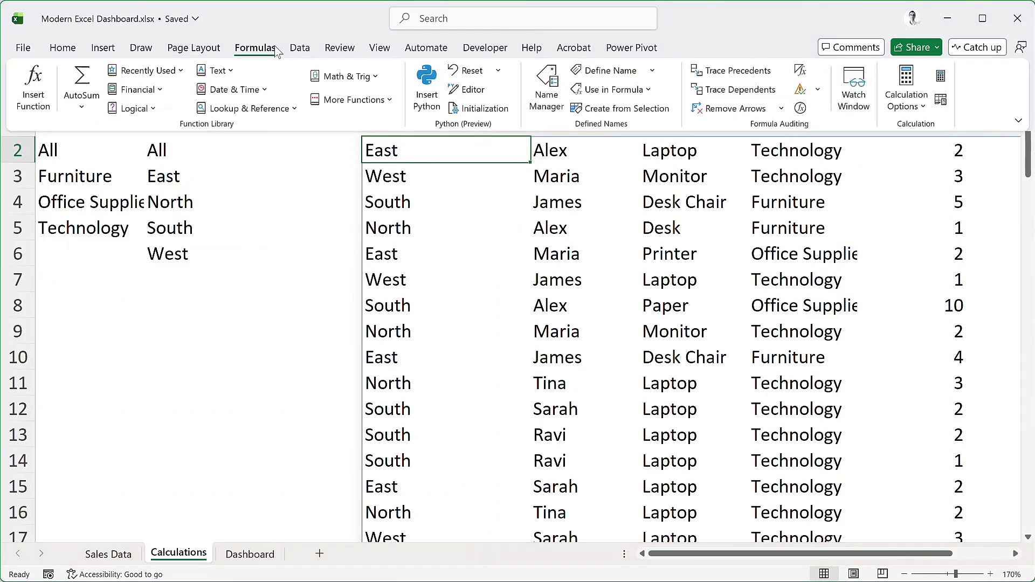
{"action": "left_click", "coordinate": [605, 72]}
{"action": "type", "text": "filtere"}
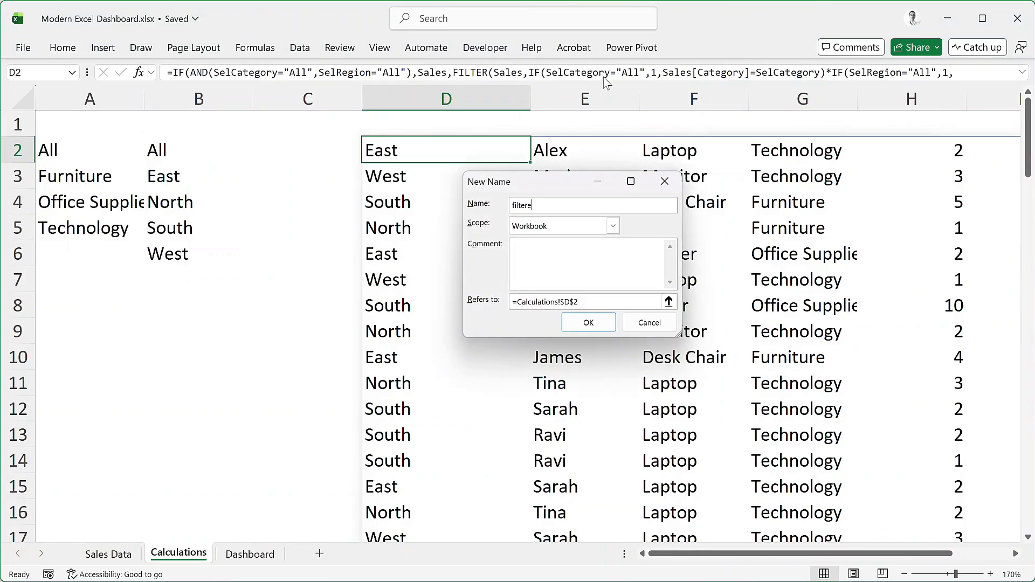
{"action": "type", "text": "dData"}
{"action": "left_click", "coordinate": [596, 328]}
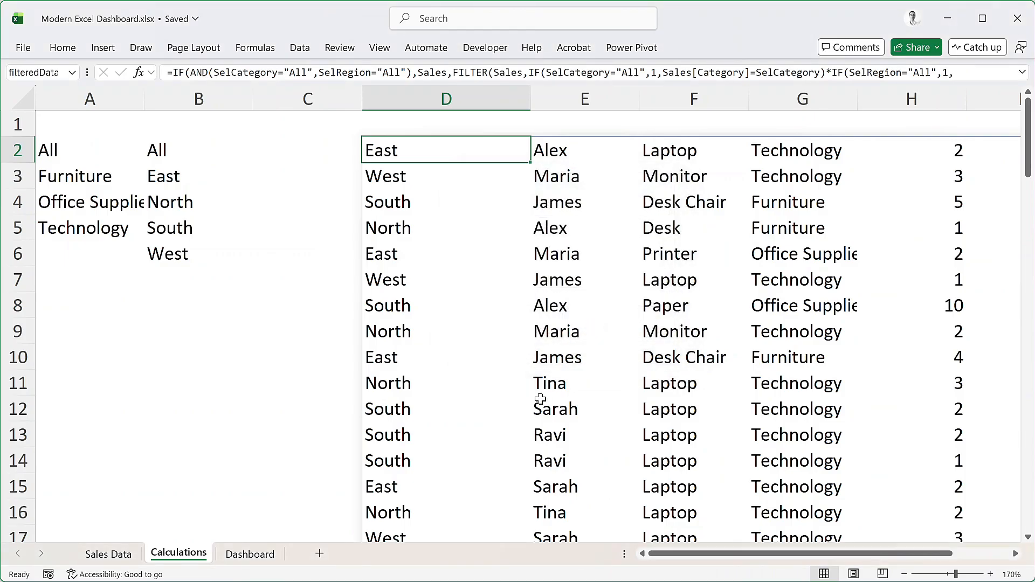
Begin a CHOOSE formula in cell K2 of the Calculations sheet
{"action": "left_click", "coordinate": [251, 554]}
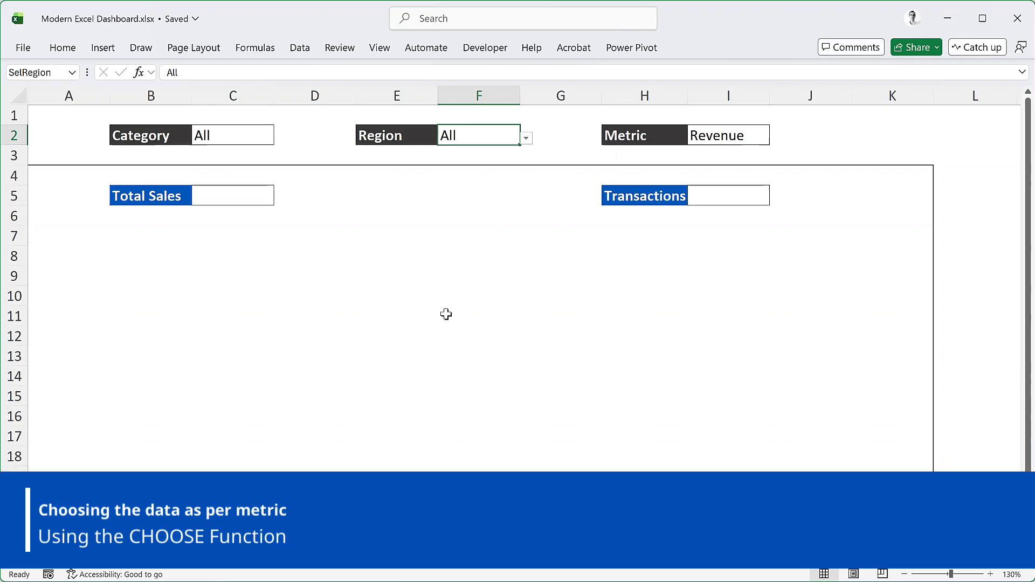
{"action": "left_click", "coordinate": [180, 554]}
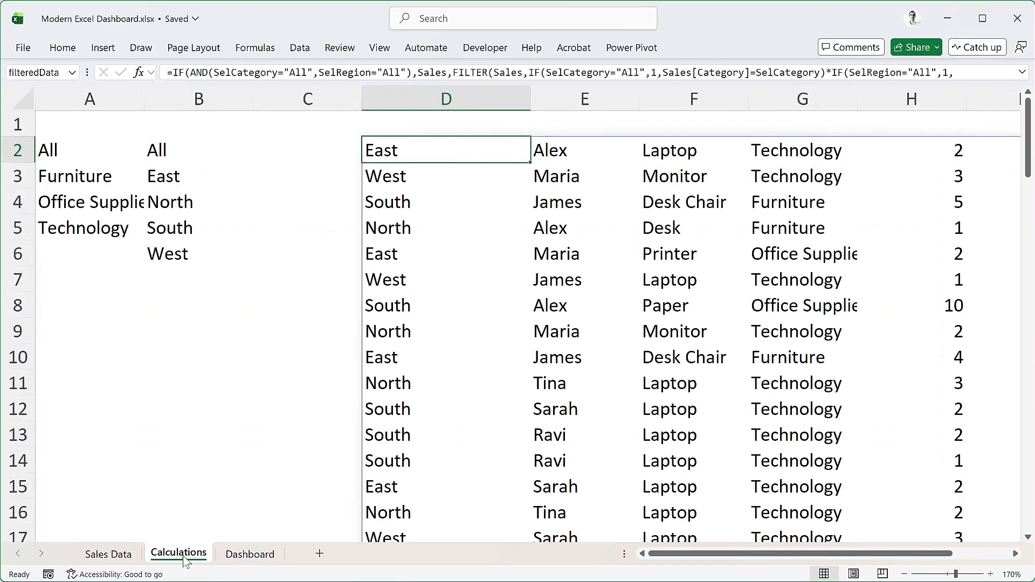
{"action": "left_click_drag", "start_coordinate": [716, 556], "coordinate": [772, 557]}
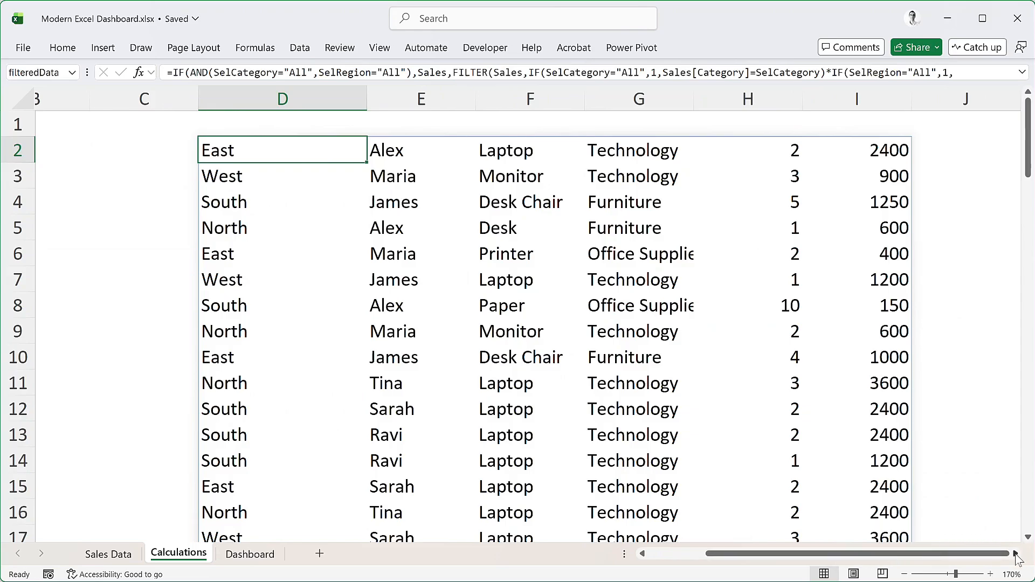
{"action": "left_click_drag", "start_coordinate": [1017, 558], "coordinate": [1016, 558]}
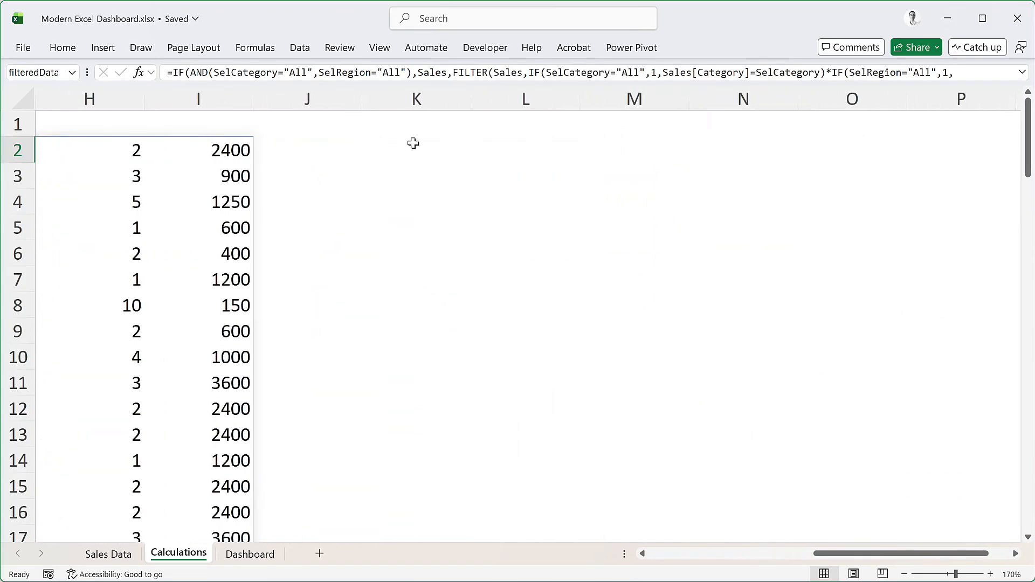
{"action": "left_click", "coordinate": [414, 144]}
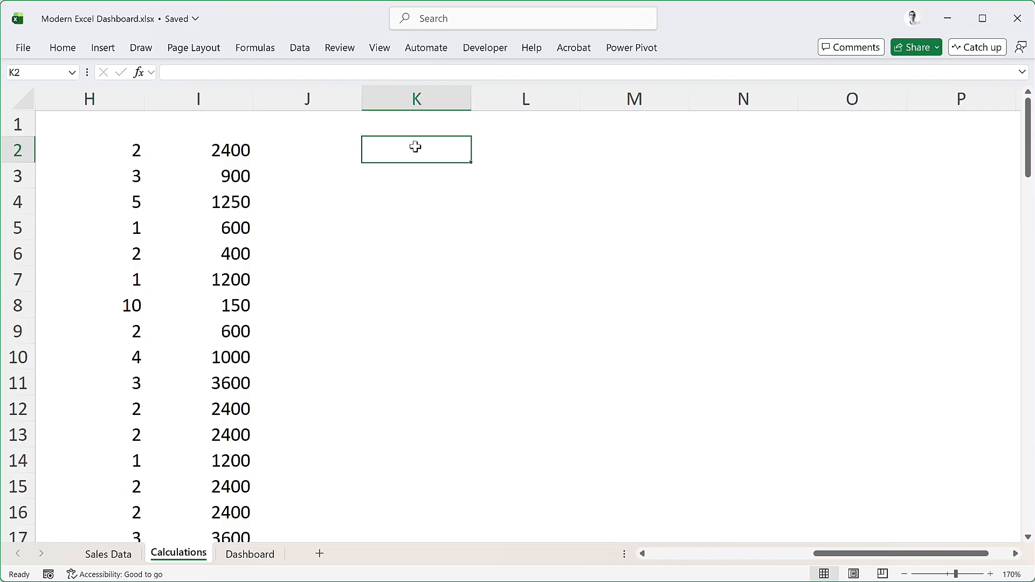
{"action": "type", "text": "=choos"}
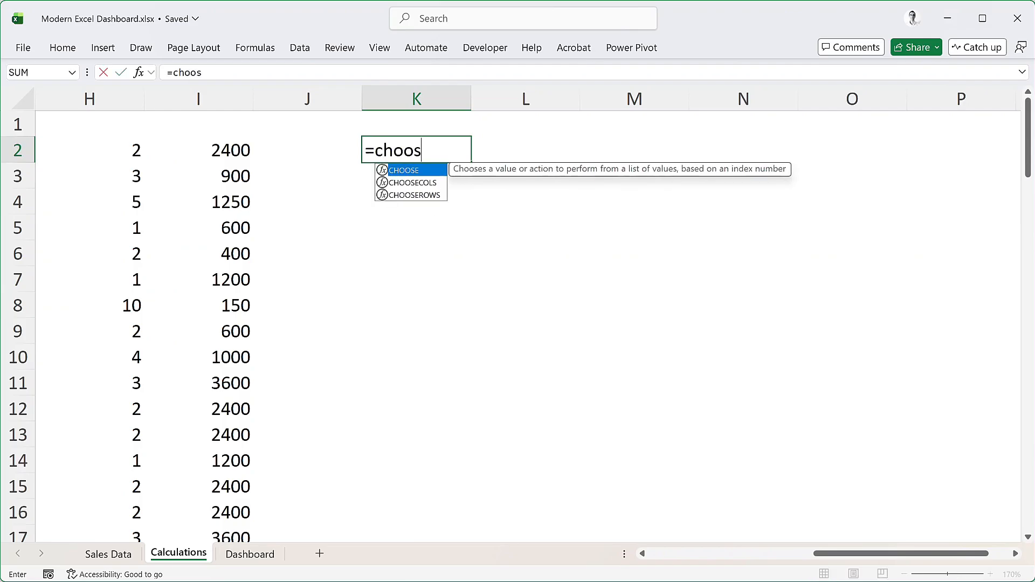
{"action": "key", "text": "Tab"}
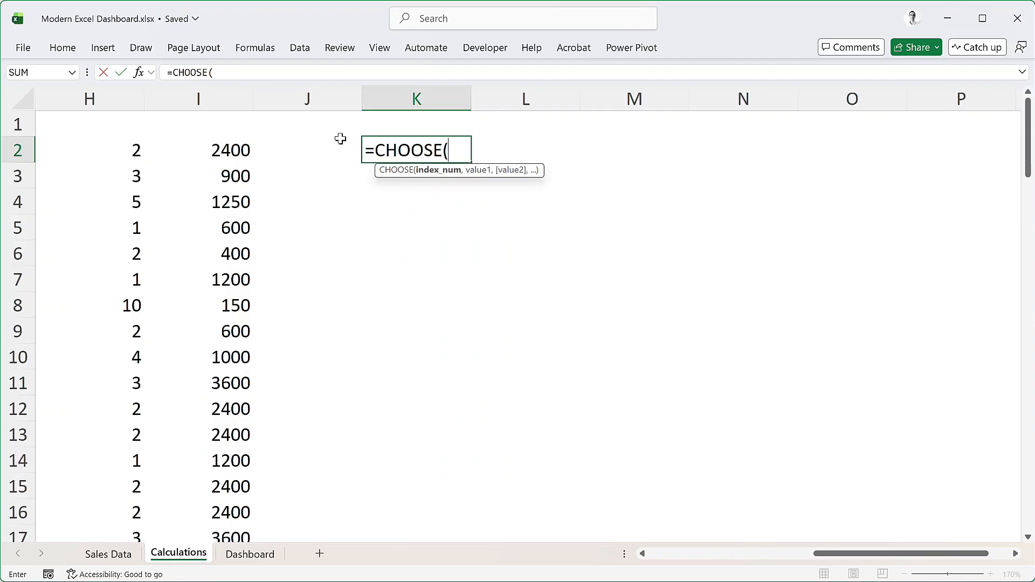
Start a MATCH function as the CHOOSE index number, with SelMetric as its lookup value
{"action": "left_click_drag", "start_coordinate": [848, 564], "coordinate": [715, 568]}
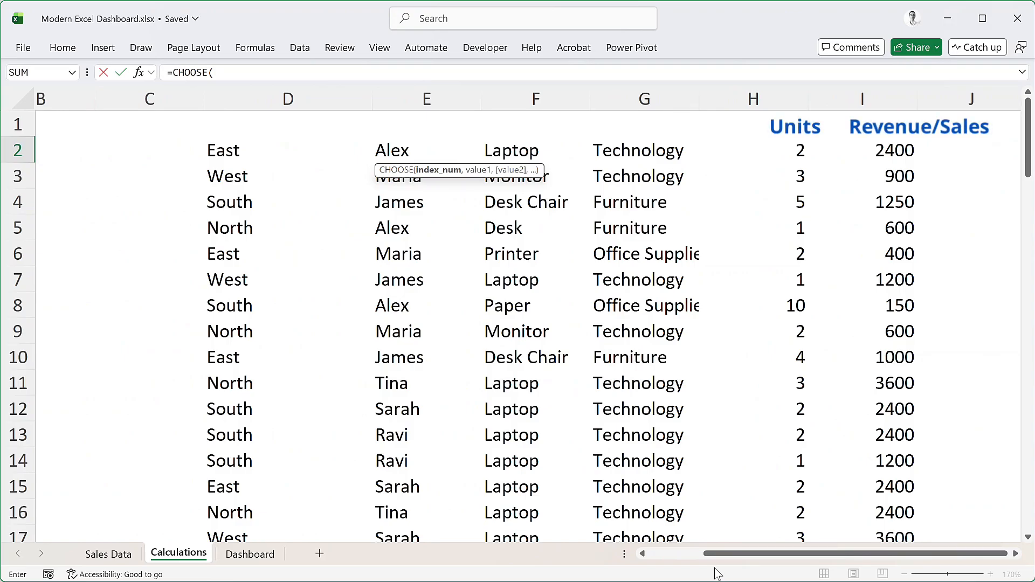
{"action": "left_click_drag", "start_coordinate": [808, 554], "coordinate": [811, 551]}
{"action": "left_click", "coordinate": [1016, 554]}
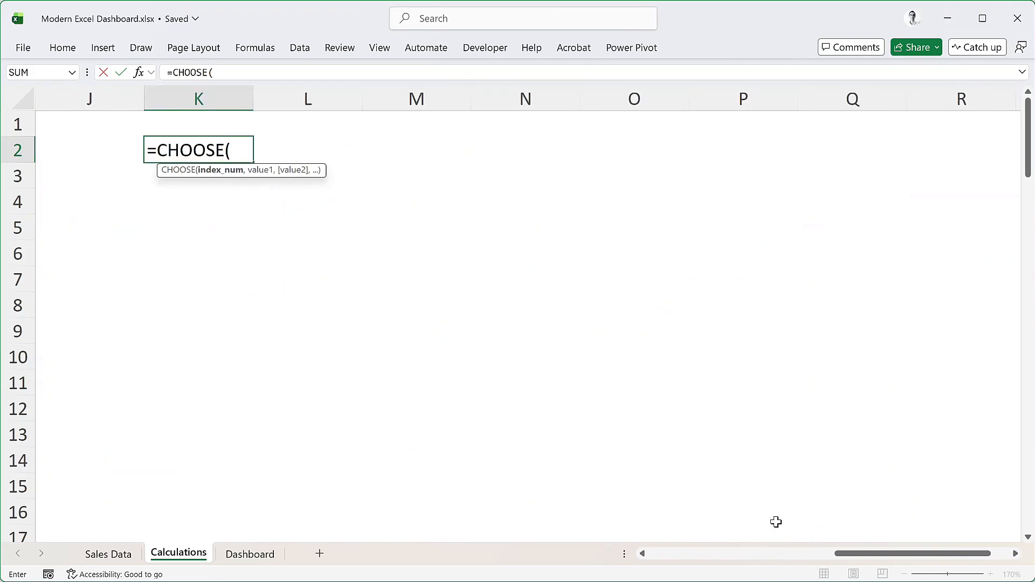
{"action": "type", "text": "match"}
{"action": "key", "text": "Tab"}
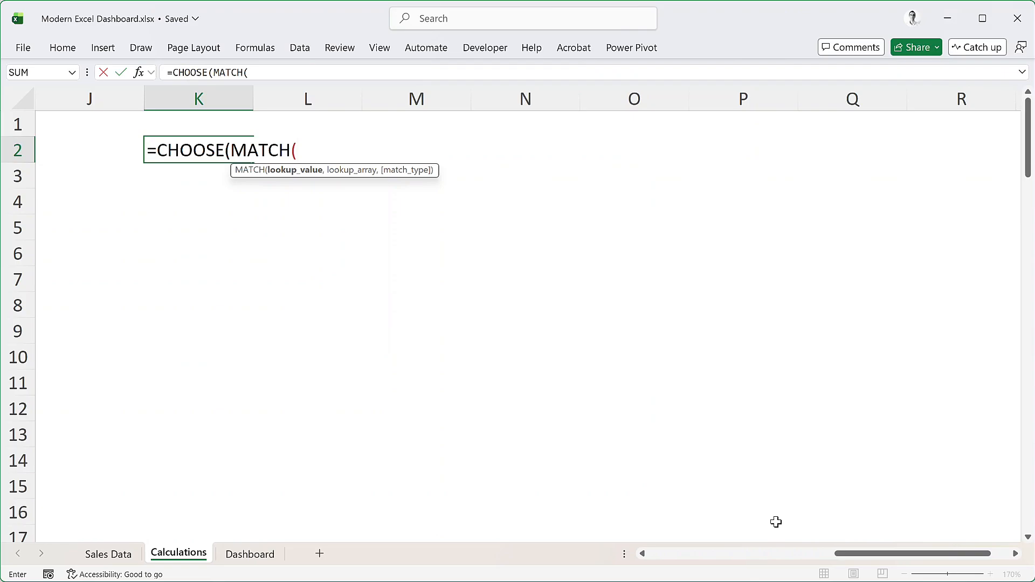
{"action": "type", "text": "Selm"}
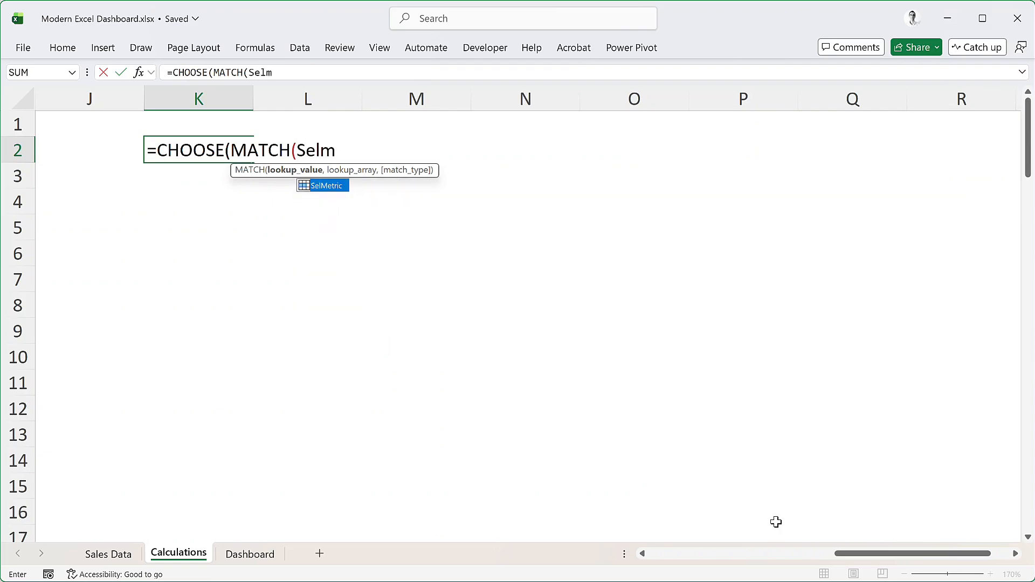
{"action": "key", "text": "Tab"}
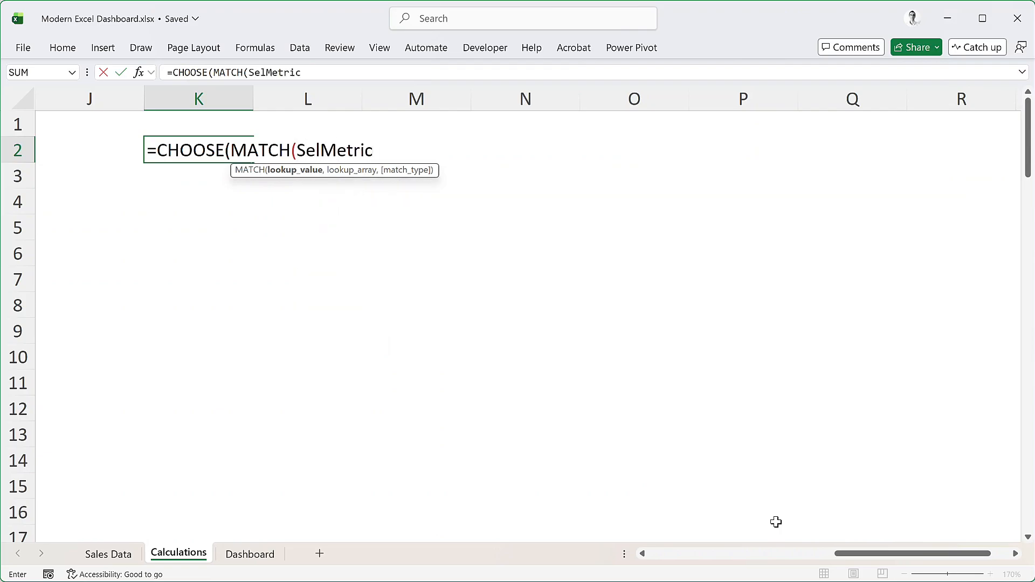
Complete the MATCH function with the lookup array {"Revenue","Units"} and exact match type 0
{"action": "type", "text": ",{"}
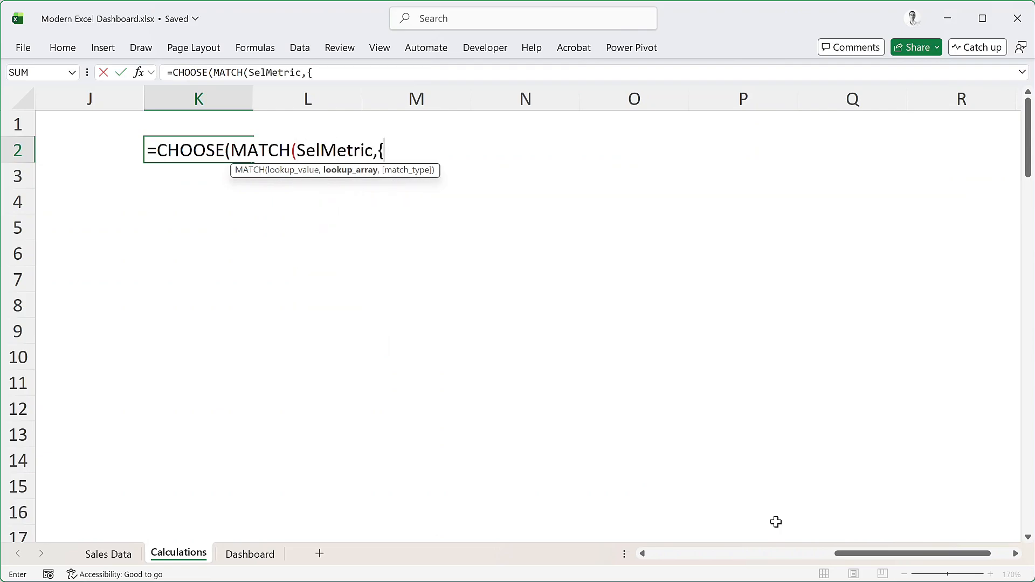
{"action": "type", "text": "\"Revenue\","}
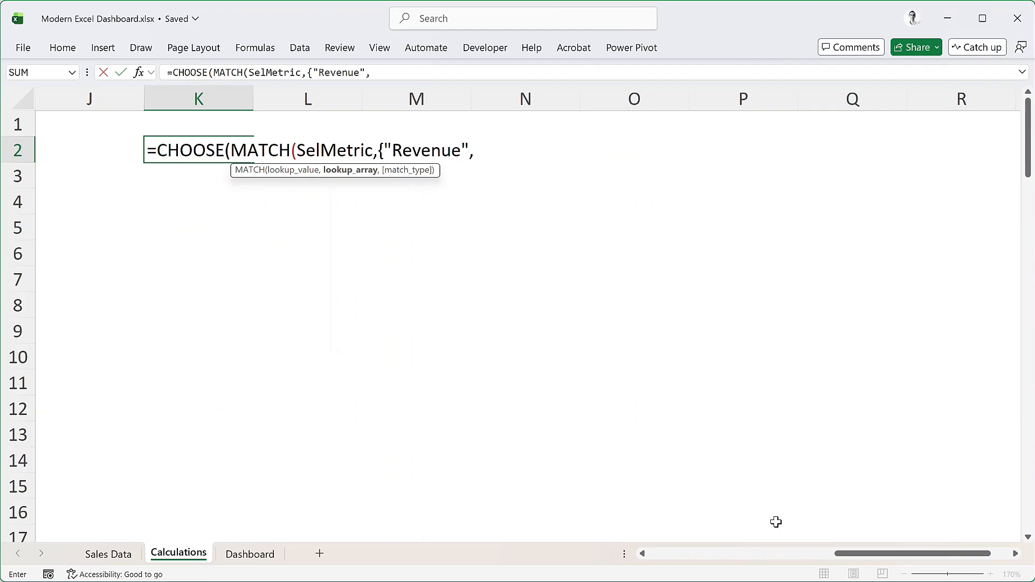
{"action": "type", "text": "\"Units\"},0"}
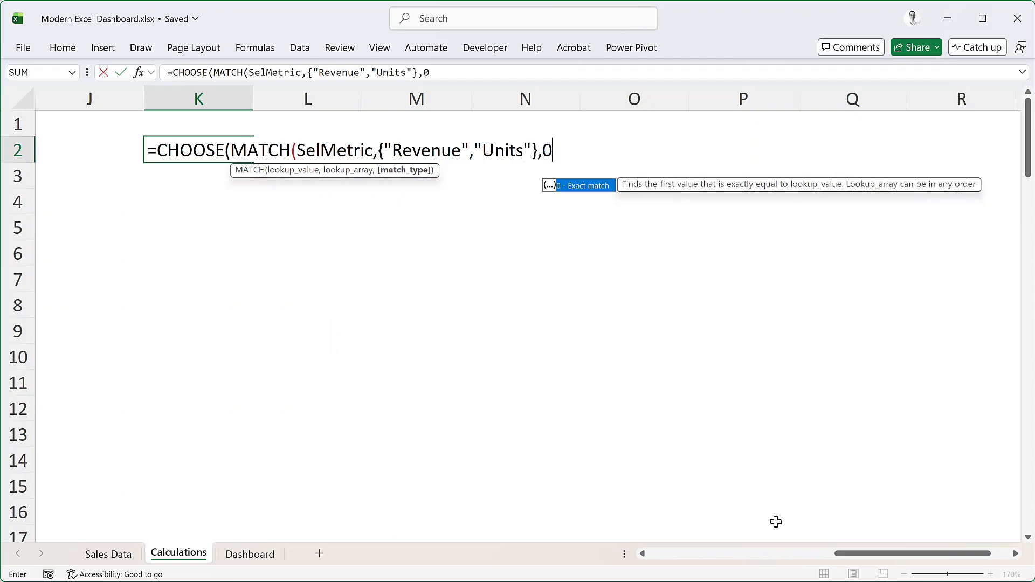
{"action": "type", "text": "),"}
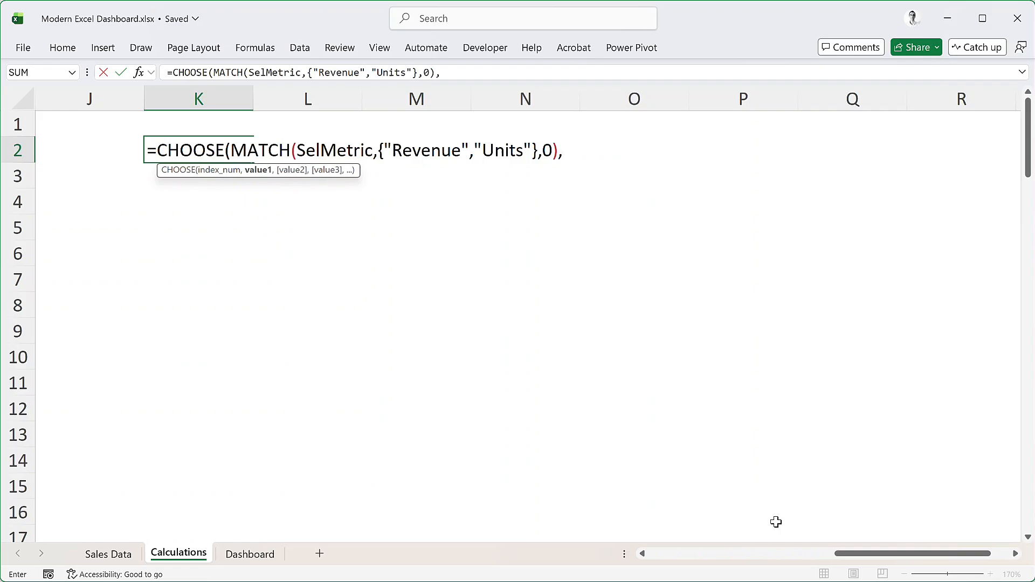
Add INDEX(filteredData,,6) as the first value of the CHOOSE formula, leaving the row number empty
{"action": "type", "text": "INDEX"}
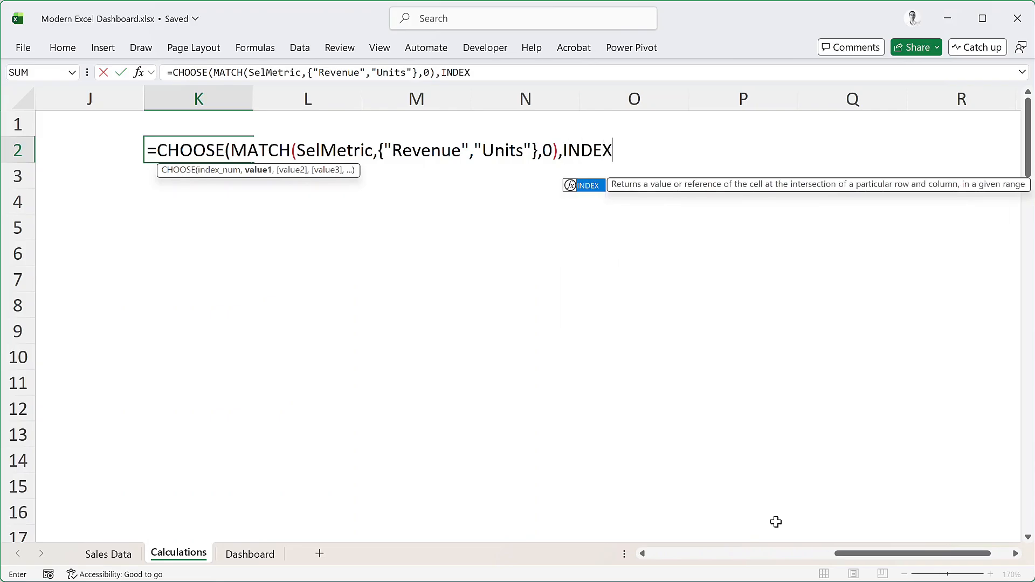
{"action": "type", "text": "("}
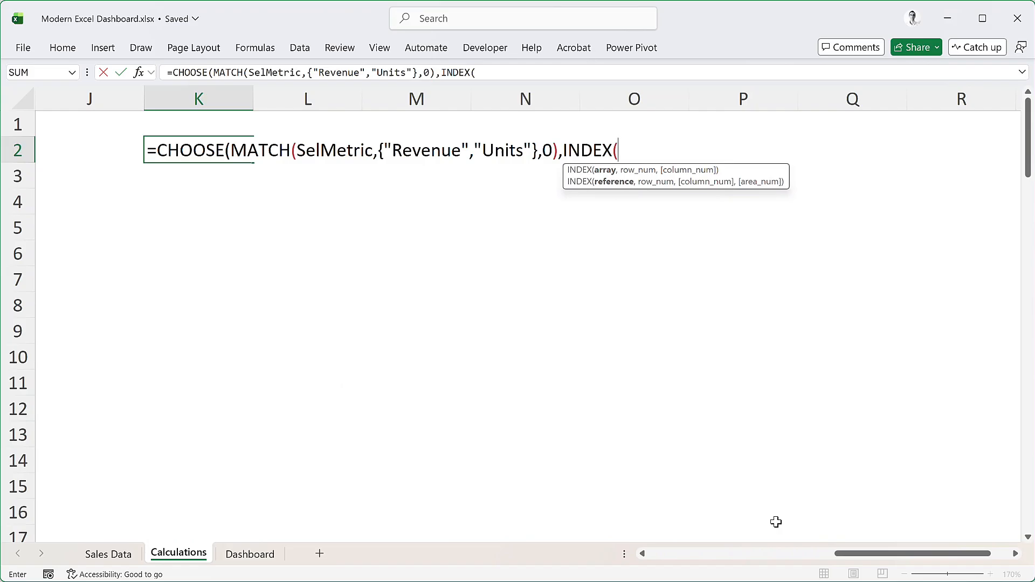
{"action": "left_click_drag", "start_coordinate": [882, 553], "coordinate": [722, 559]}
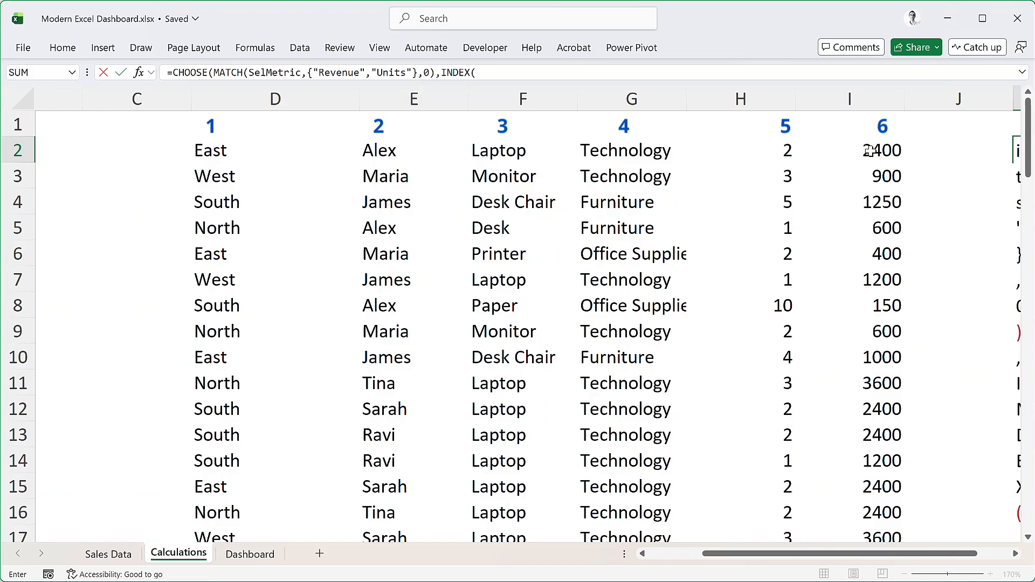
{"action": "left_click_drag", "start_coordinate": [913, 553], "coordinate": [1031, 560]}
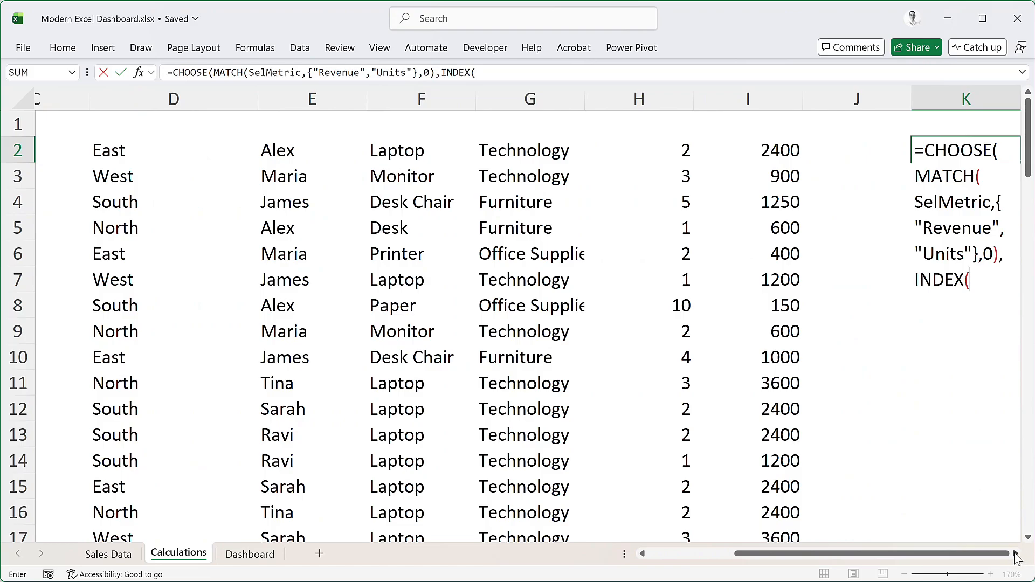
{"action": "left_click", "coordinate": [1016, 555]}
{"action": "scroll", "coordinate": [1016, 557], "scroll_direction": "right", "scroll_amount": 5}
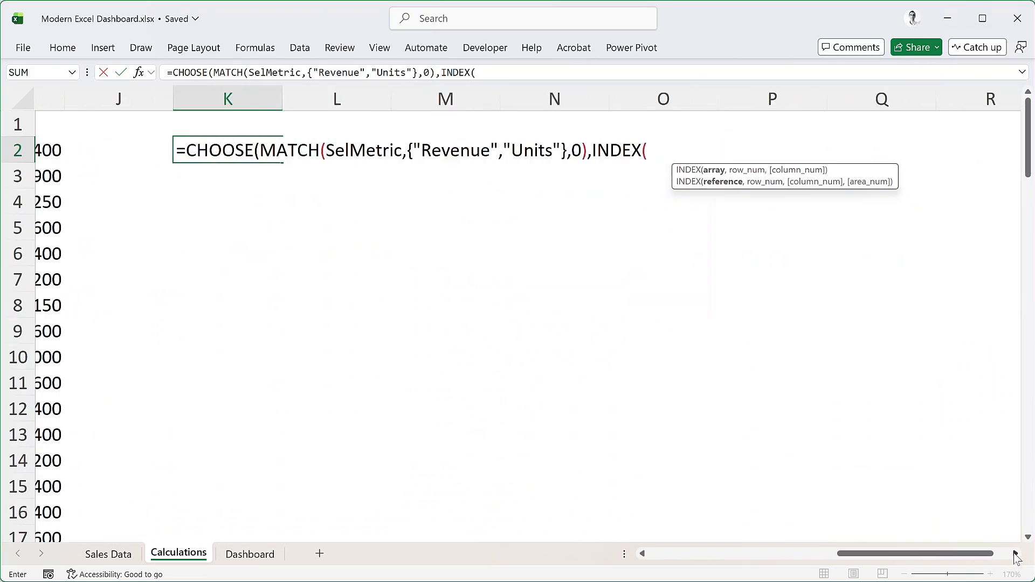
{"action": "type", "text": "filteredData"}
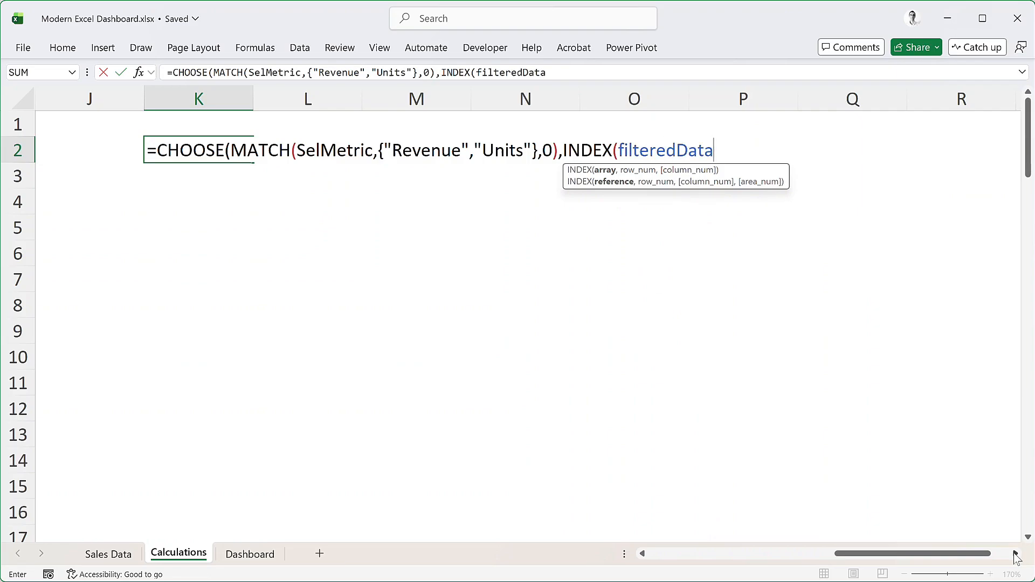
{"action": "type", "text": ",,"}
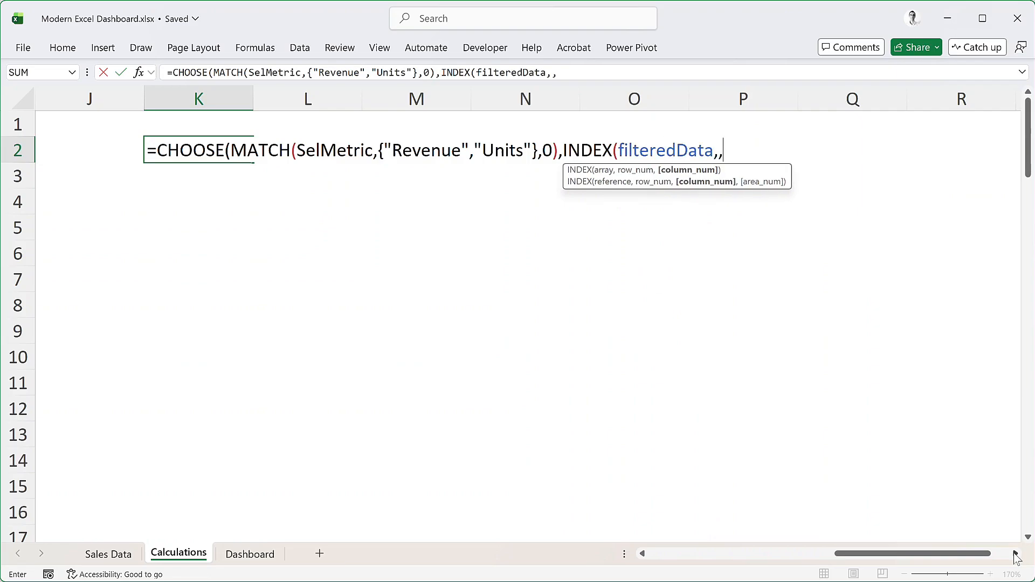
{"action": "type", "text": "6),"}
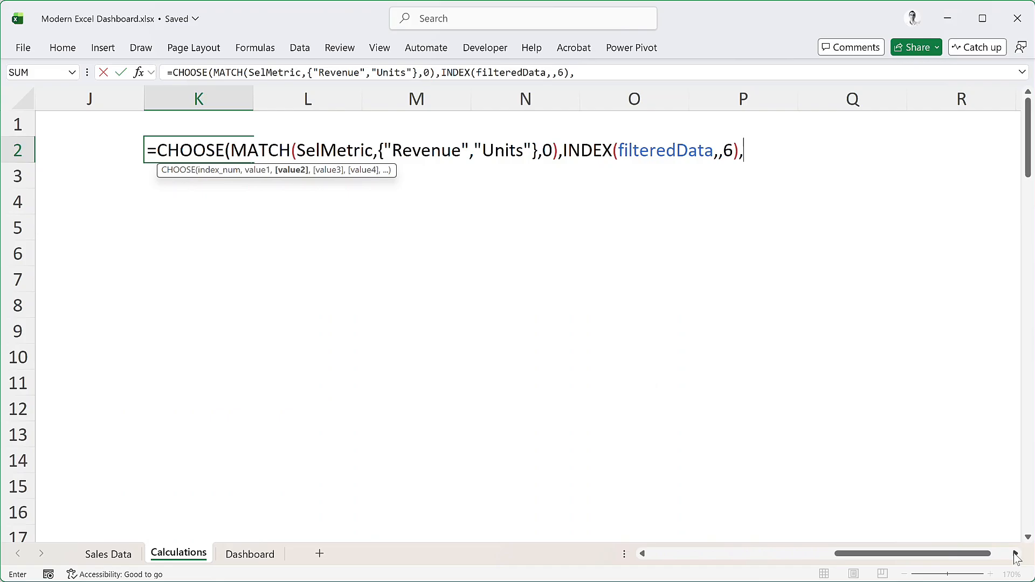
Add INDEX(filteredData,,5) as the second CHOOSE value and enter the completed formula in K2
{"action": "type", "text": "index"}
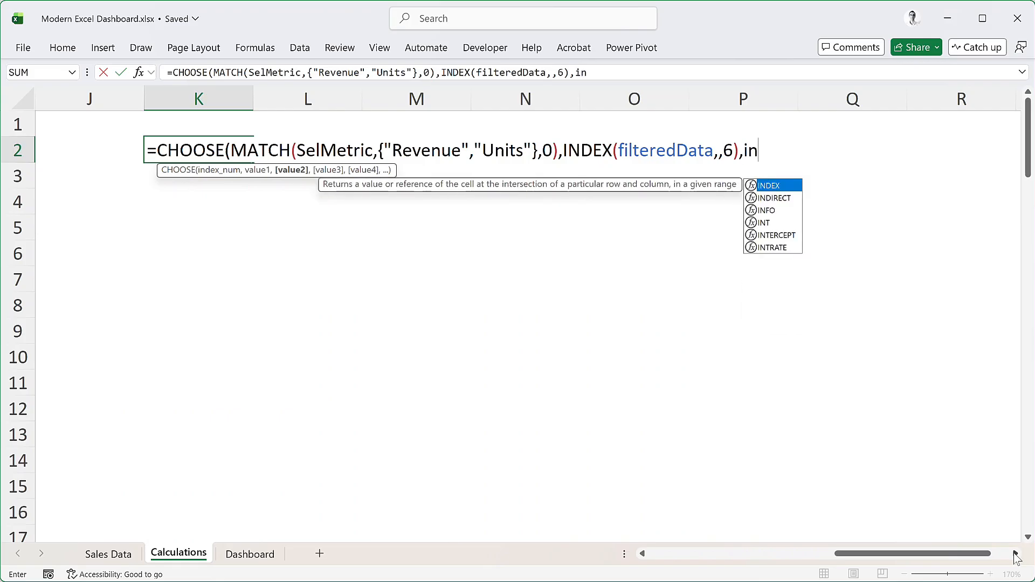
{"action": "key", "text": "Tab"}
{"action": "type", "text": "filt"}
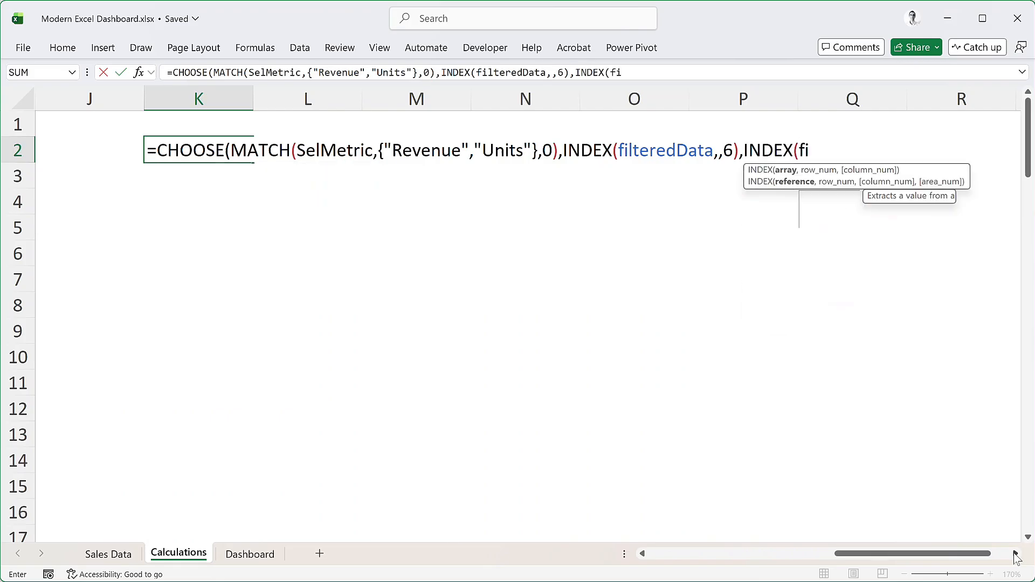
{"action": "key", "text": "Down"}
{"action": "key", "text": "Tab"}
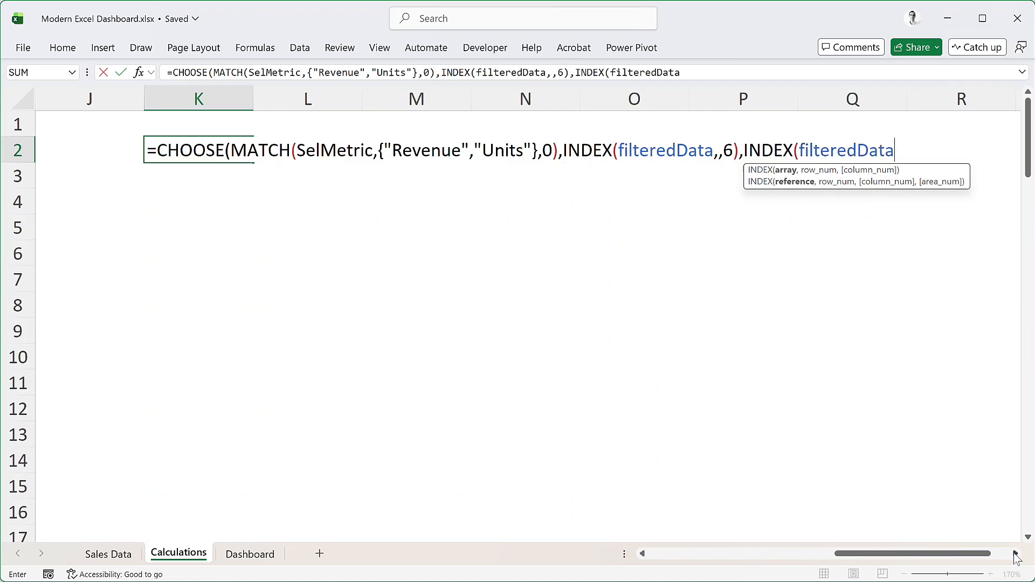
{"action": "type", "text": ",,"}
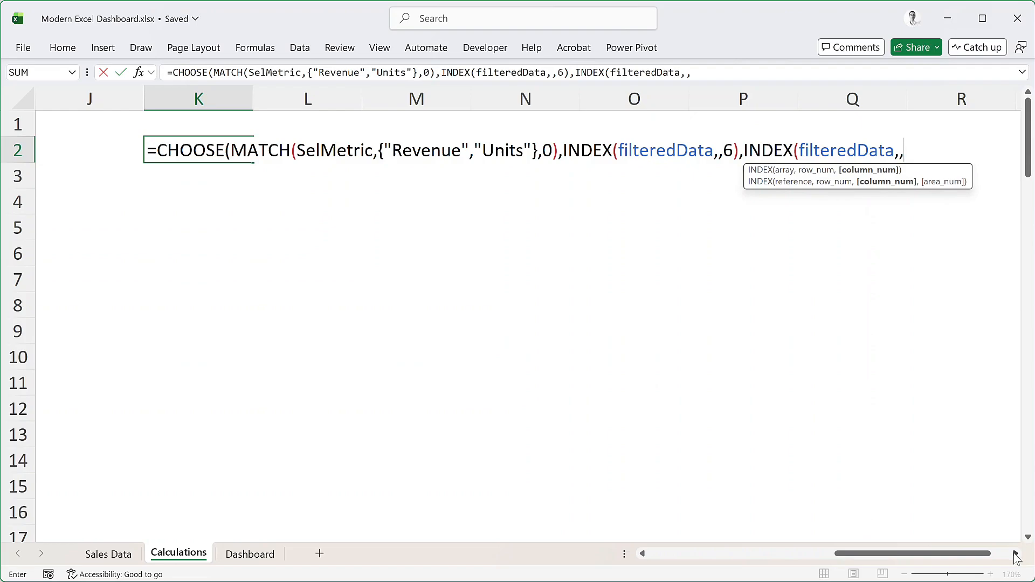
{"action": "type", "text": "5))"}
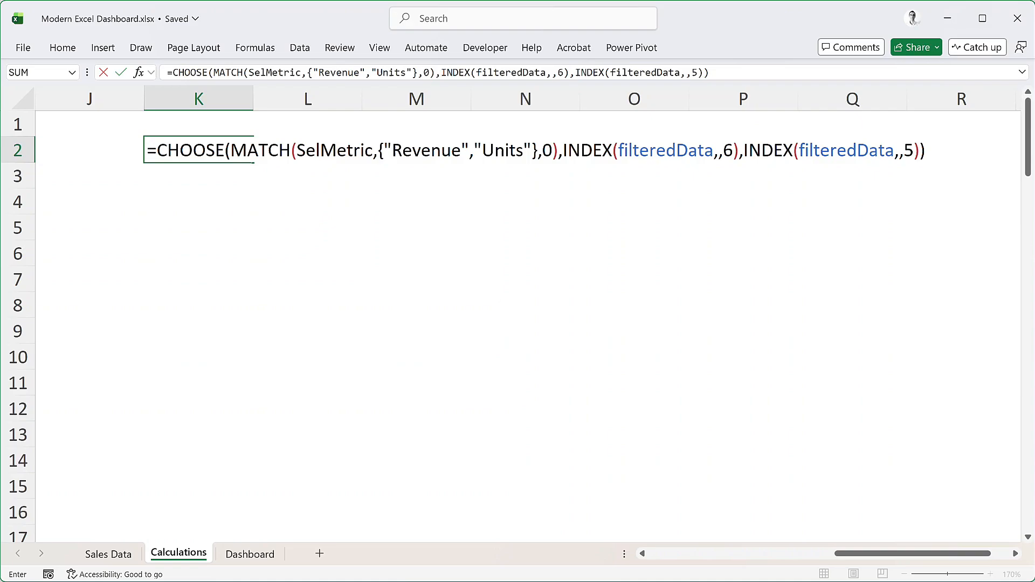
{"action": "key", "text": "Return"}
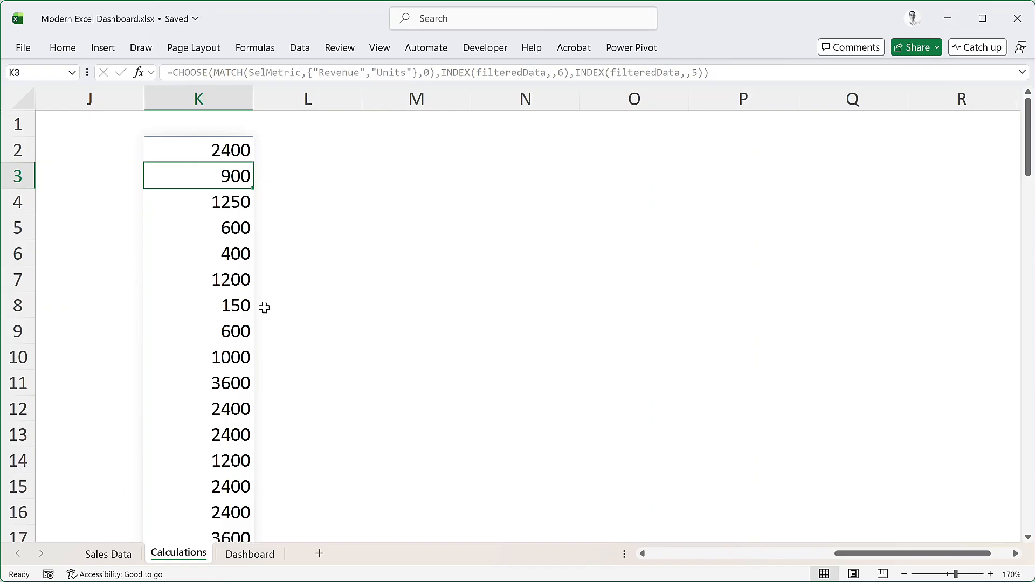
Set the Metric dropdown on the Dashboard sheet to Units and return to the Calculations sheet
{"action": "left_click", "coordinate": [260, 555]}
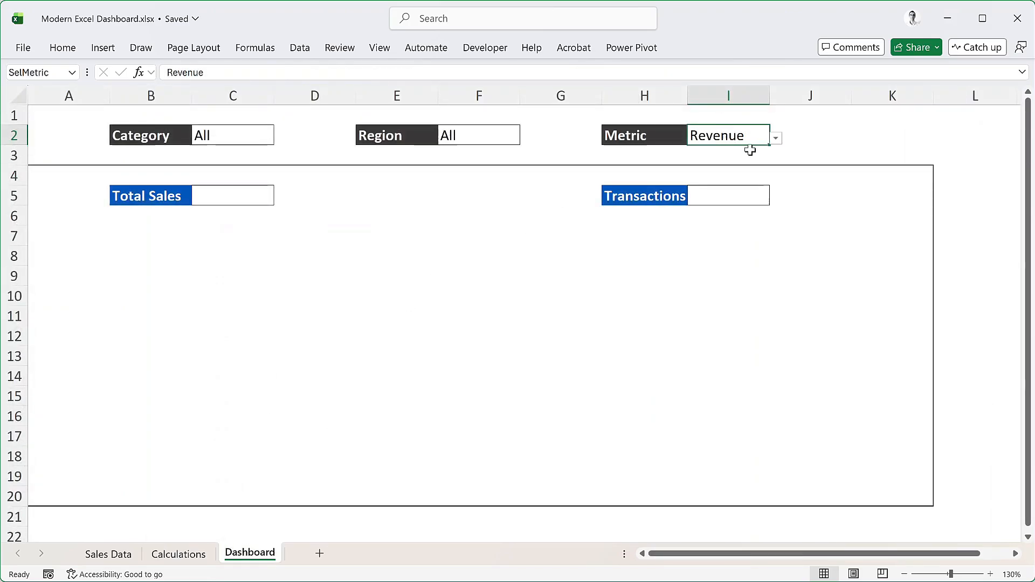
{"action": "left_click", "coordinate": [776, 139]}
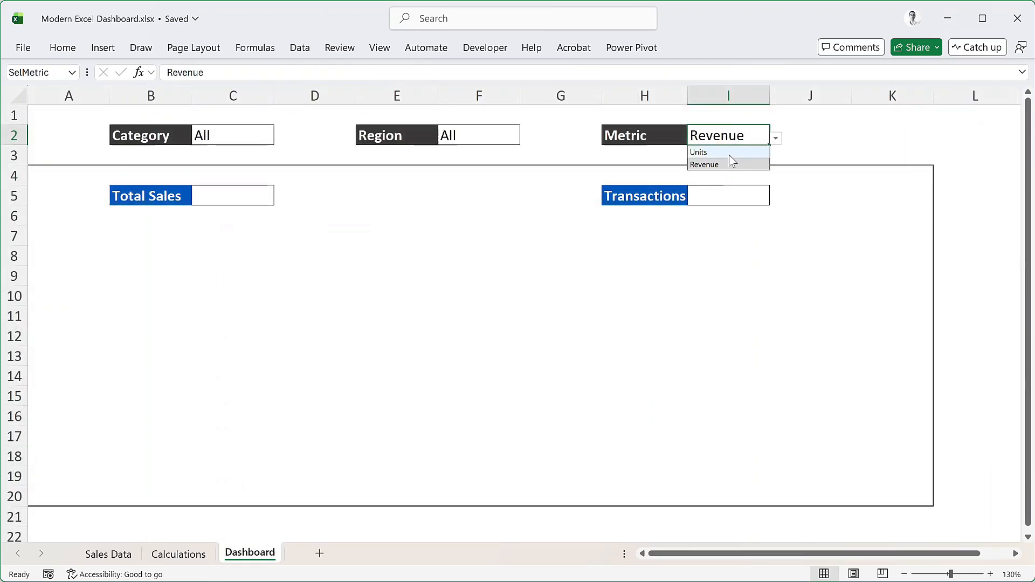
{"action": "left_click", "coordinate": [730, 152]}
{"action": "left_click", "coordinate": [179, 555]}
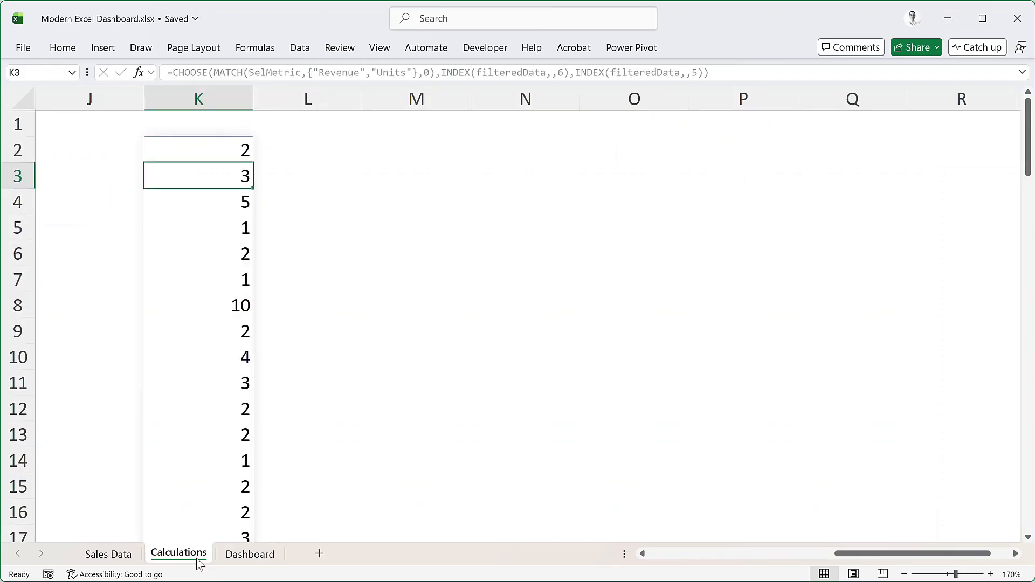
Define the workbook-scoped name metricData for the spilled metric range, referring to =Calculations!$K$2#
{"action": "left_click", "coordinate": [204, 151]}
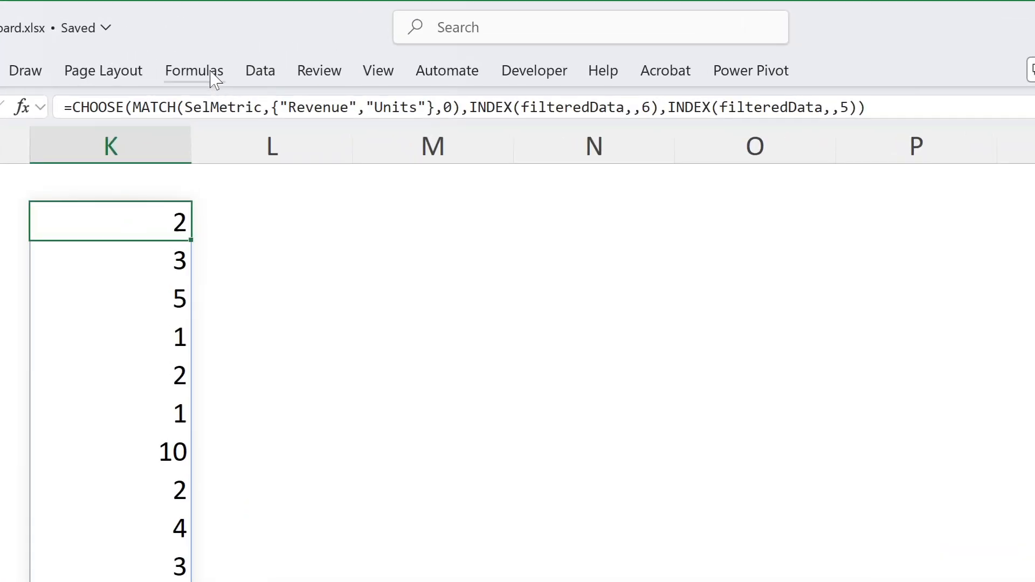
{"action": "left_click", "coordinate": [216, 76]}
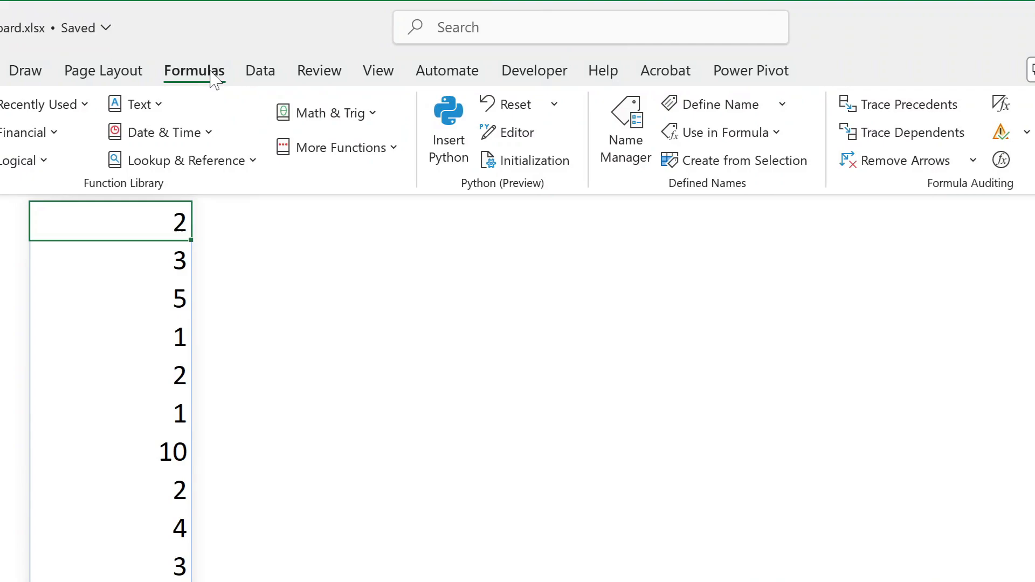
{"action": "left_click", "coordinate": [721, 105]}
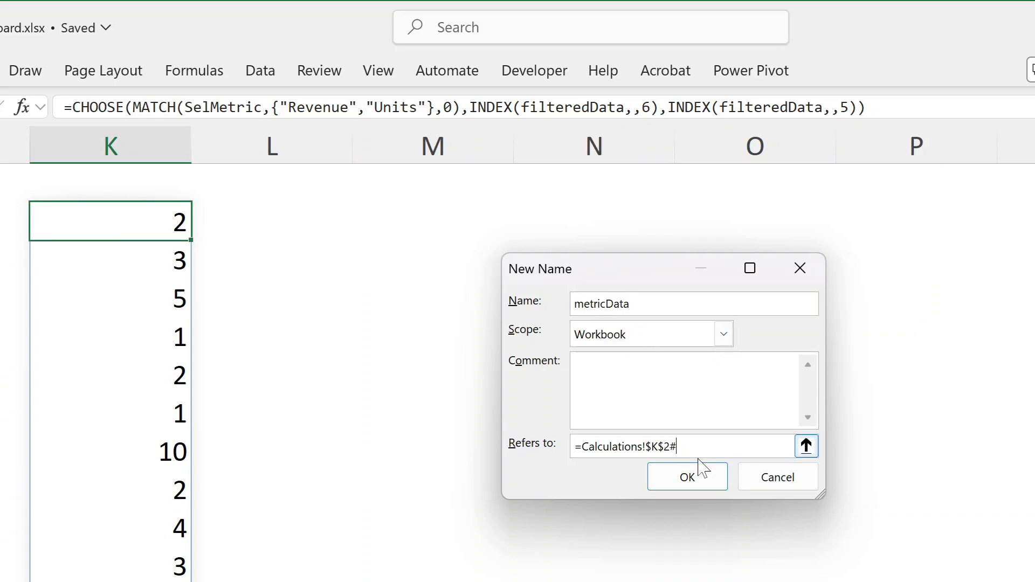
{"action": "left_click", "coordinate": [695, 476]}
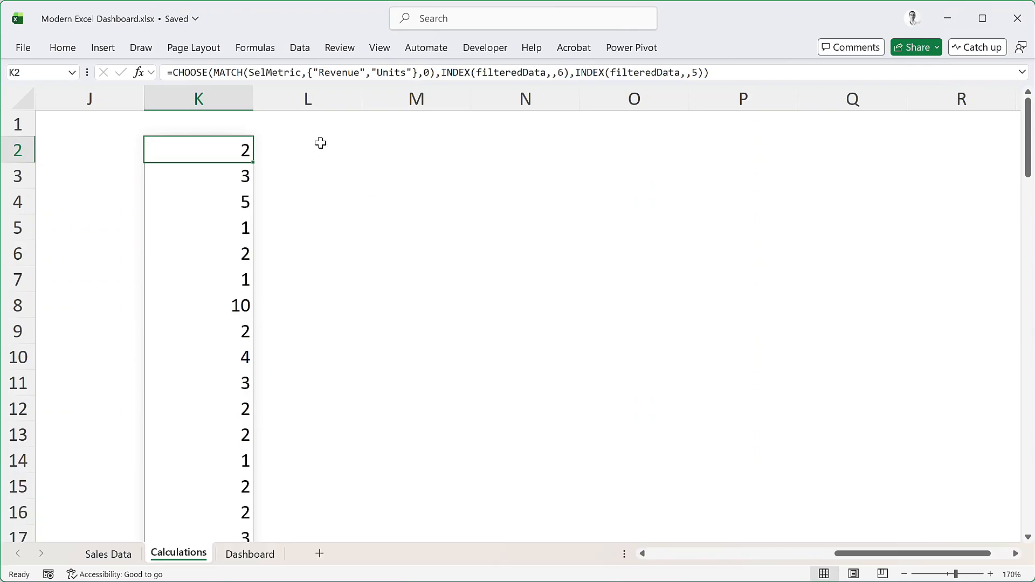
Enter the heading Products in cell M1 of the Calculations sheet
{"action": "left_click", "coordinate": [421, 147]}
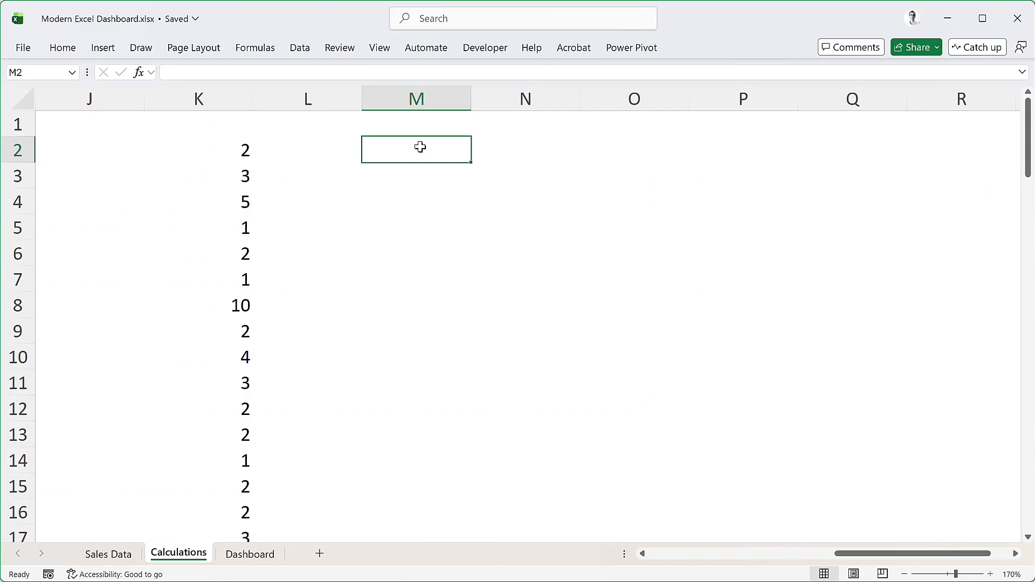
{"action": "key", "text": "Up"}
{"action": "type", "text": "Produc"}
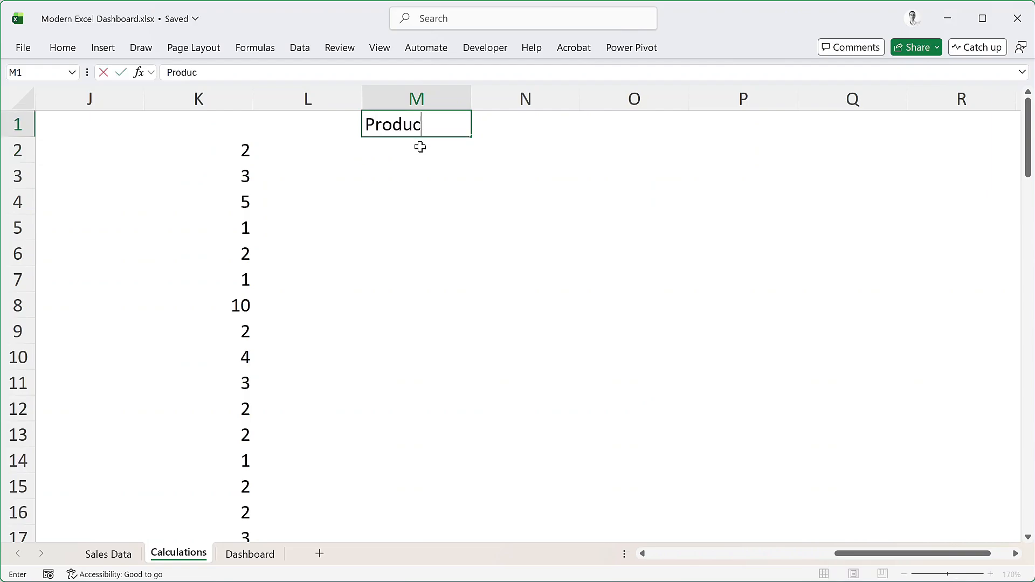
{"action": "type", "text": "ts"}
{"action": "key", "text": "Return"}
Start a GROUPBY formula in cell M2 with INDEX(filteredData,,3) as its row fields
{"action": "type", "text": "="}
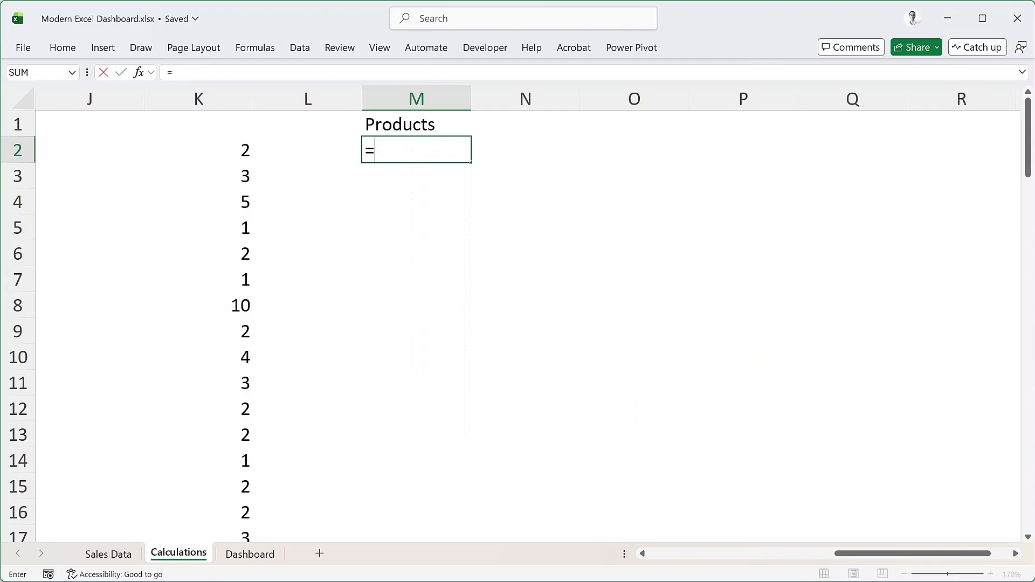
{"action": "type", "text": "Groupby"}
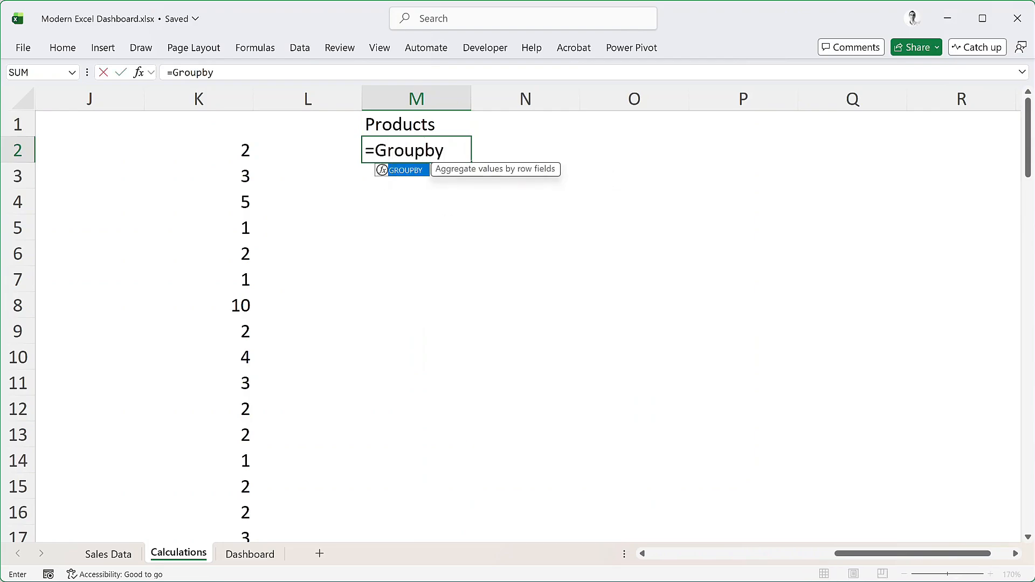
{"action": "key", "text": "Tab"}
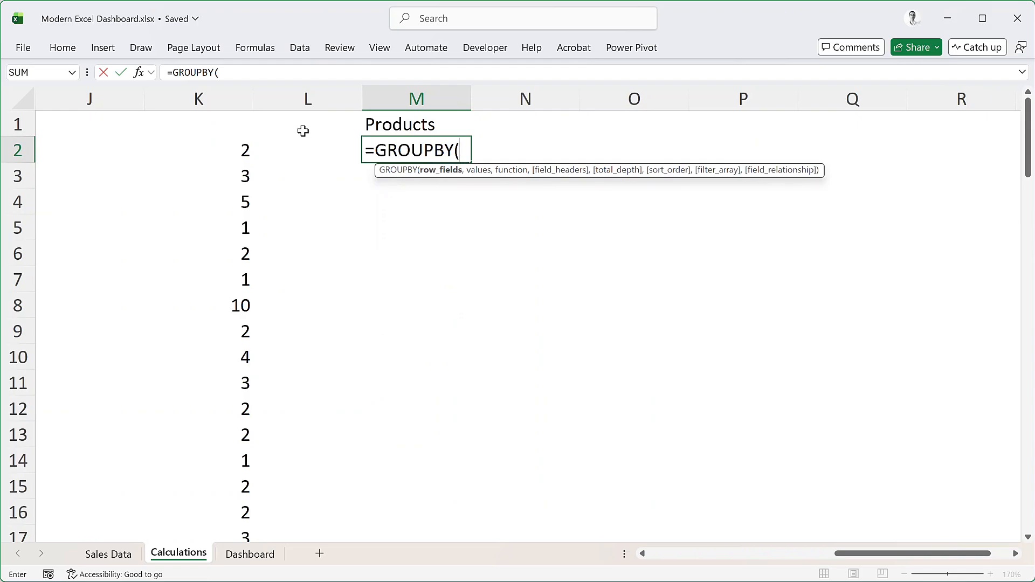
{"action": "type", "text": "index"}
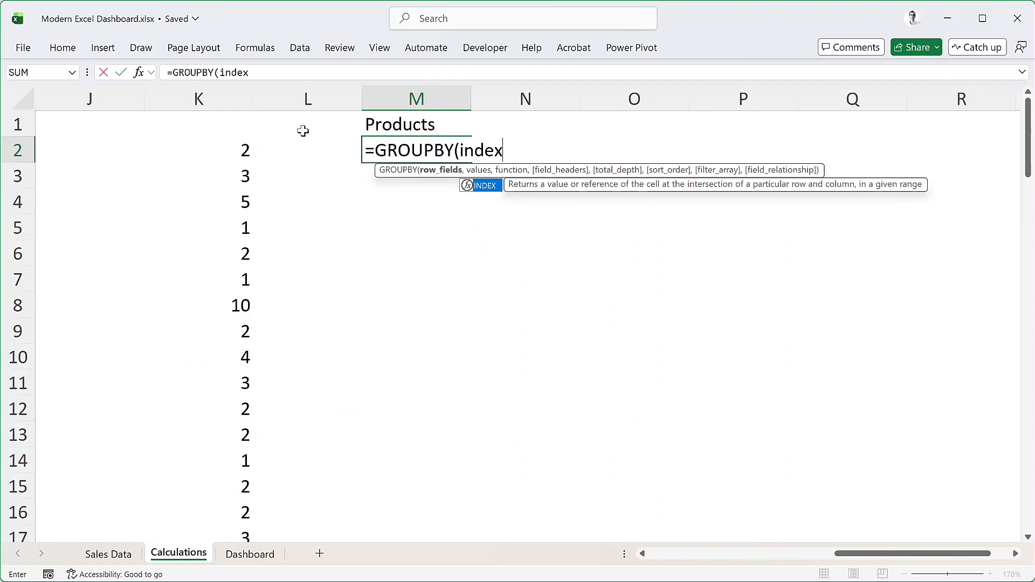
{"action": "key", "text": "Tab"}
{"action": "type", "text": "filter"}
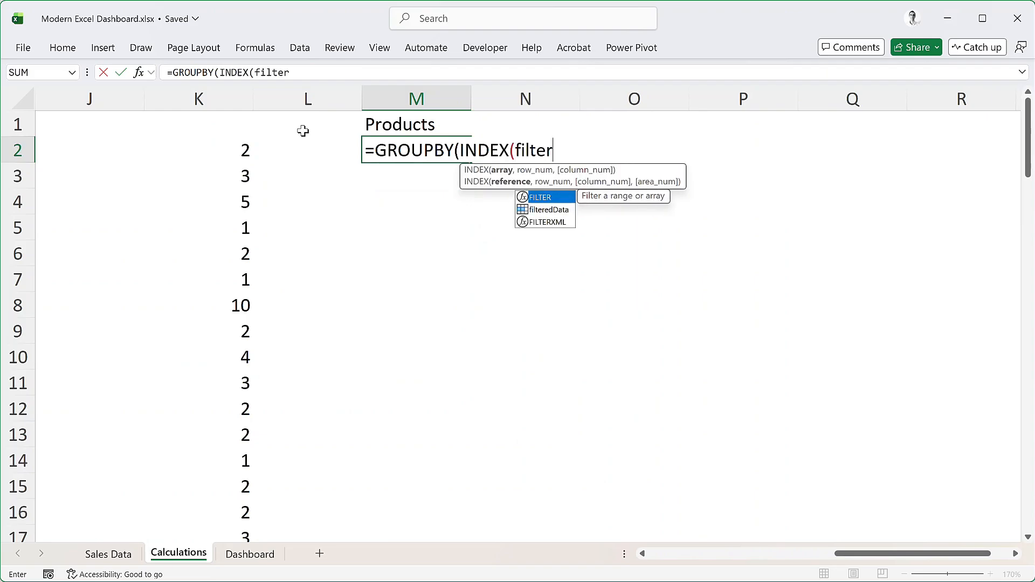
{"action": "key", "text": "Down"}
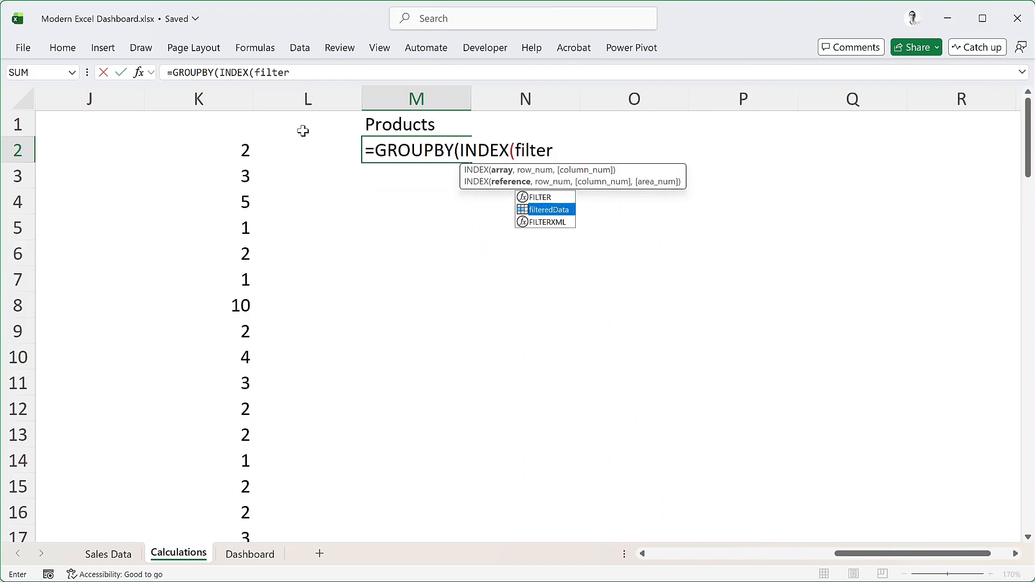
{"action": "key", "text": "Tab"}
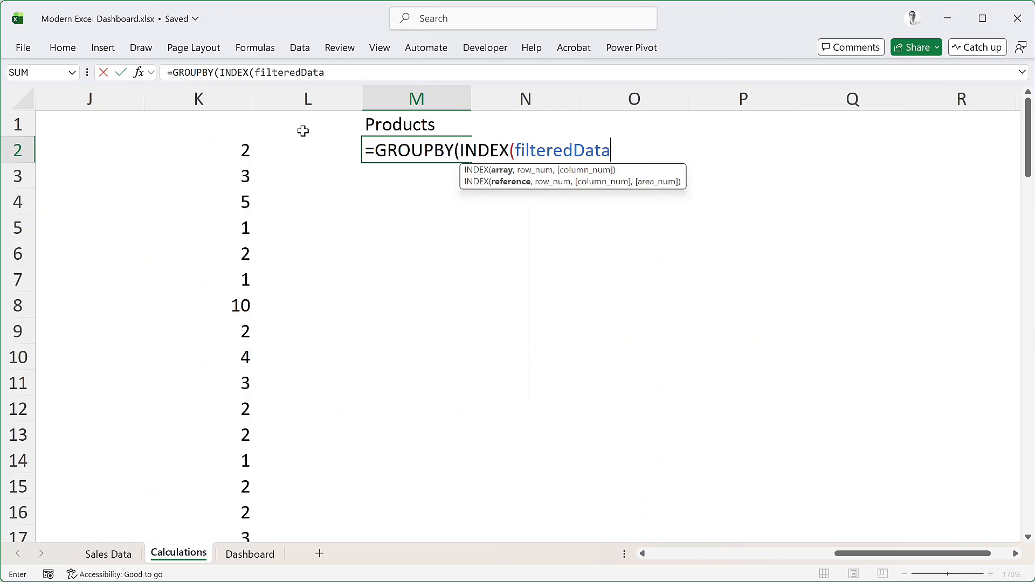
{"action": "type", "text": ","}
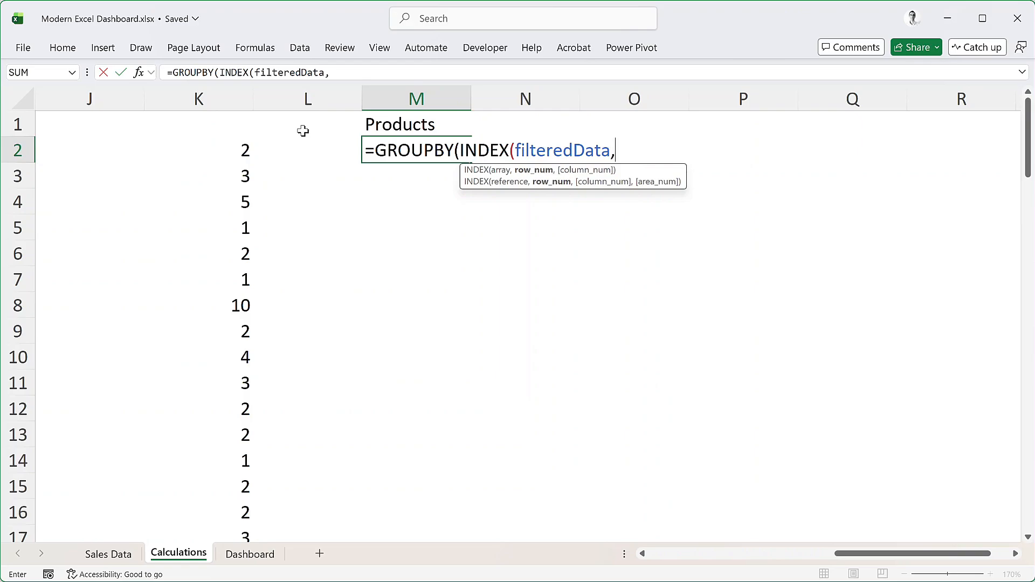
{"action": "type", "text": ",3"}
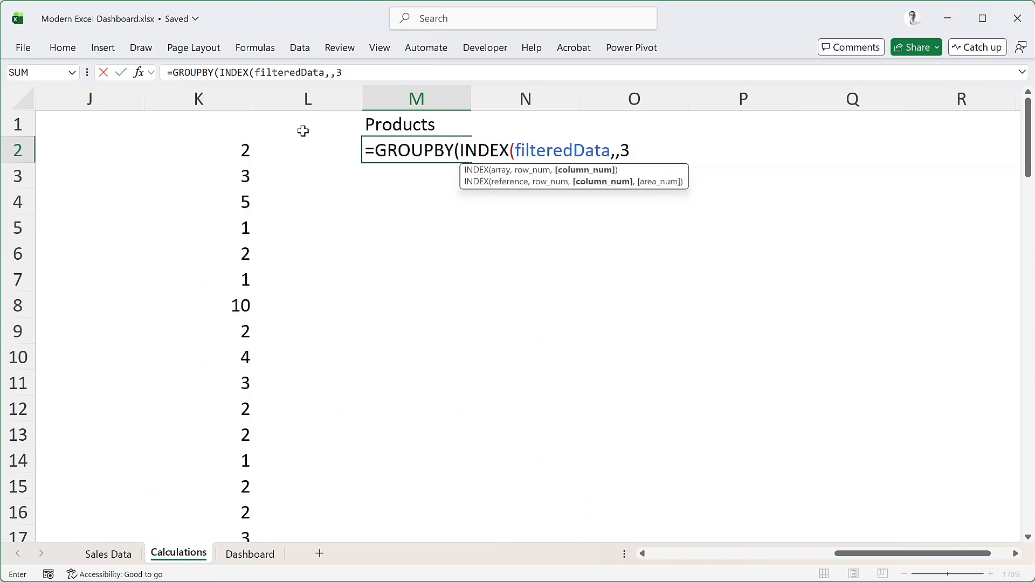
{"action": "type", "text": "),"}
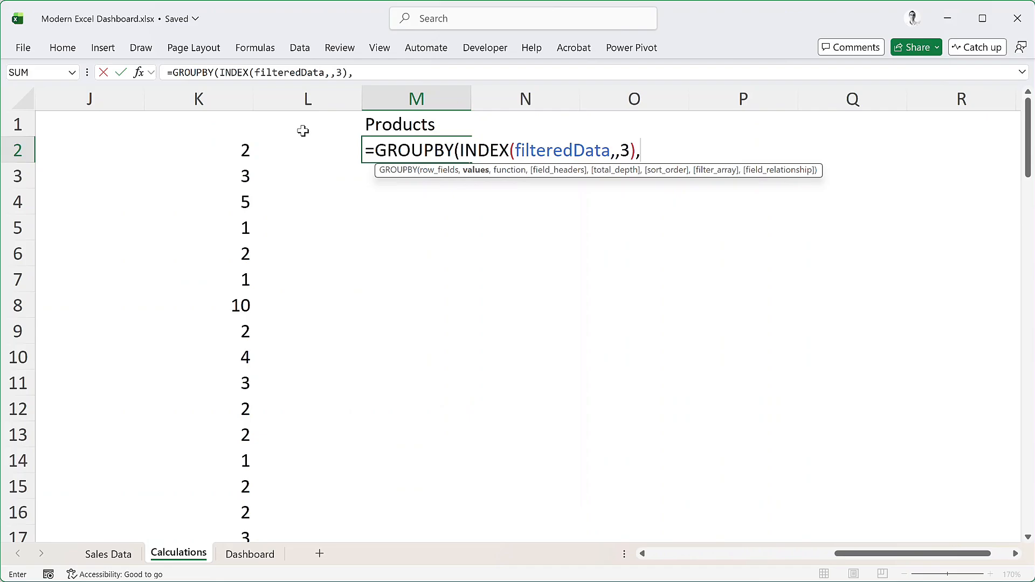
{"action": "type", "text": "metr"}
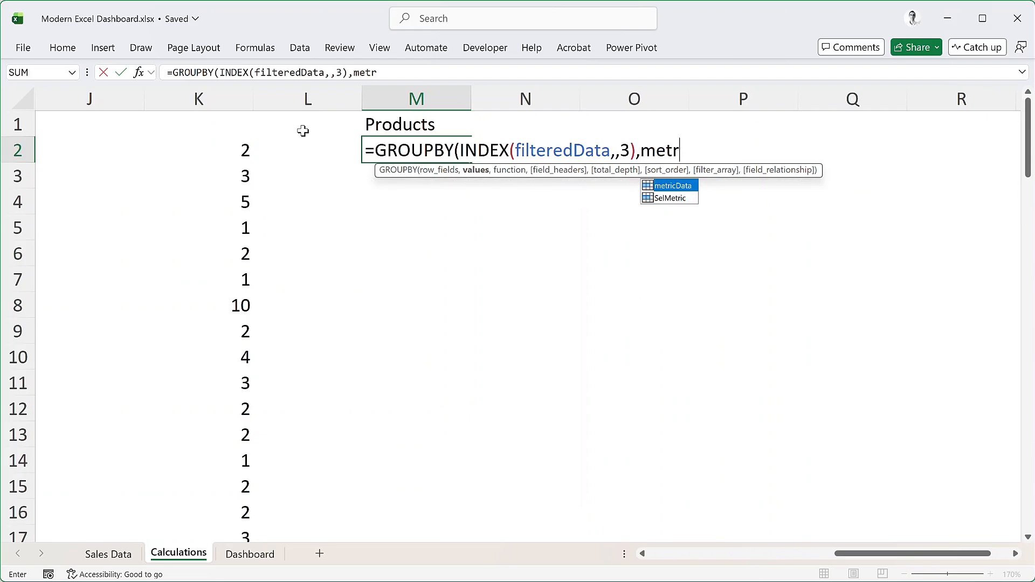
Complete the Products GROUPBY formula in M2 with metricData as values, SUM as function, and 0 for both field headers and total depth
{"action": "key", "text": "Tab"}
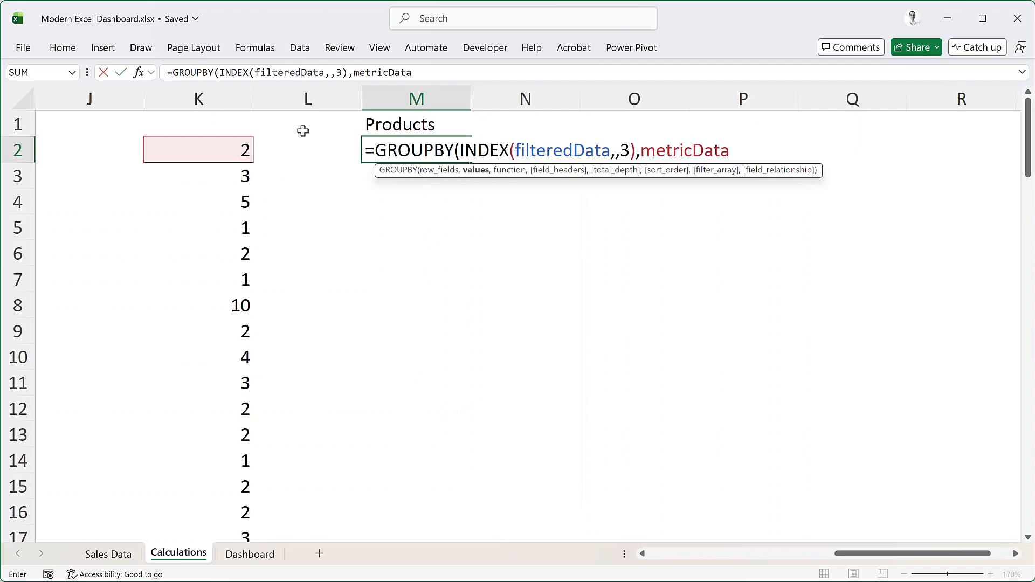
{"action": "type", "text": ",SUM"}
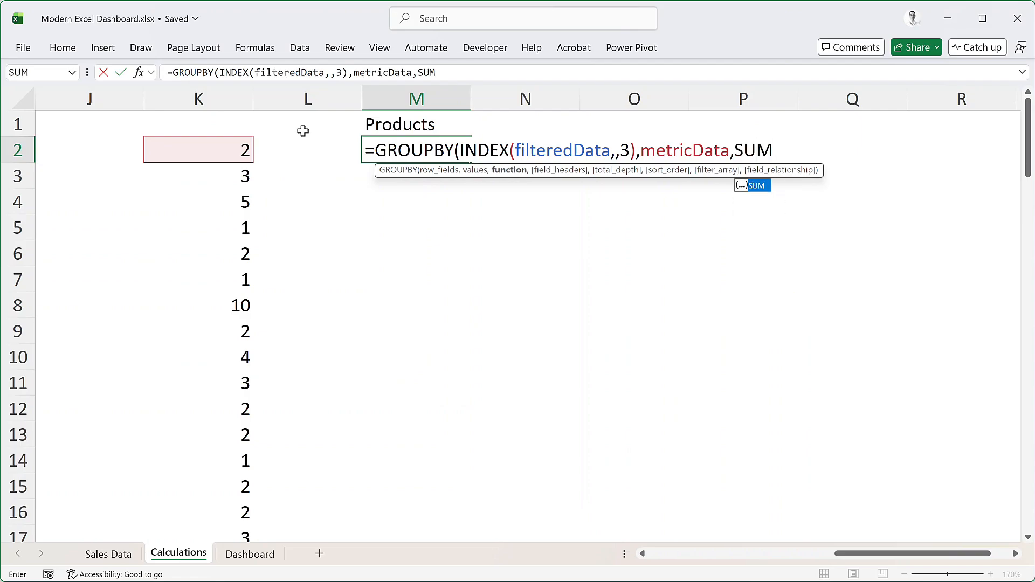
{"action": "type", "text": ","}
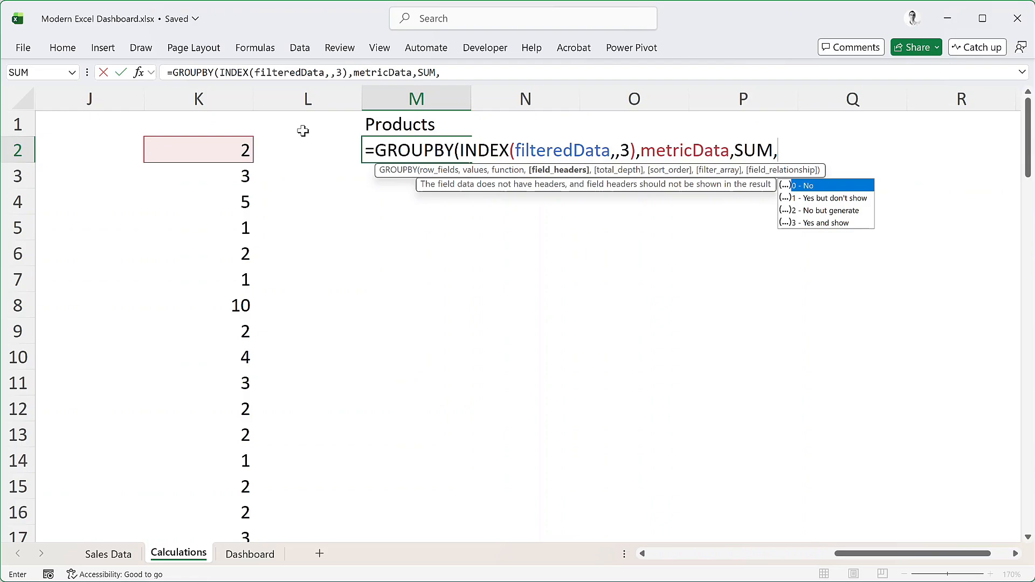
{"action": "type", "text": "0,0,"}
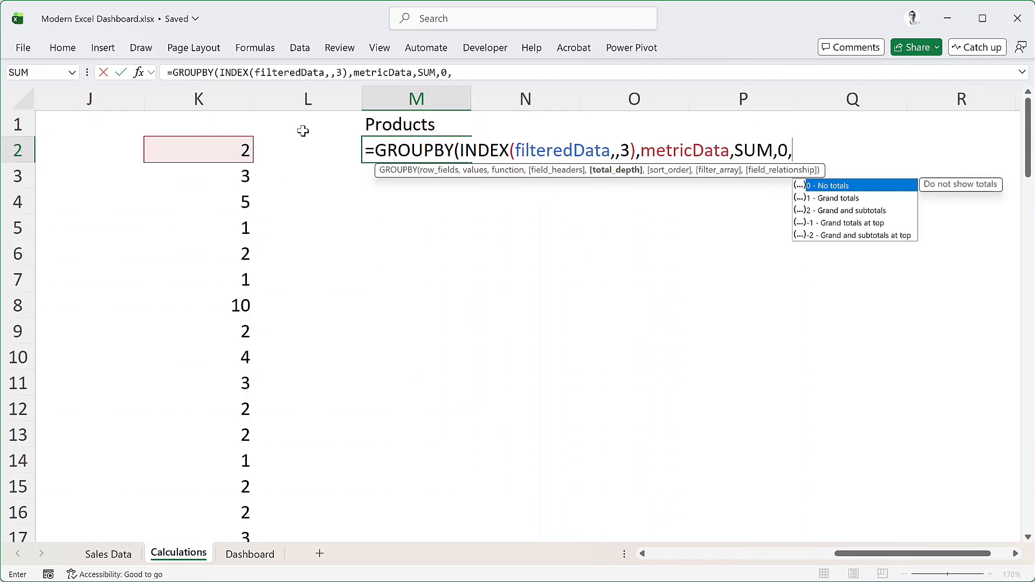
{"action": "type", "text": ")"}
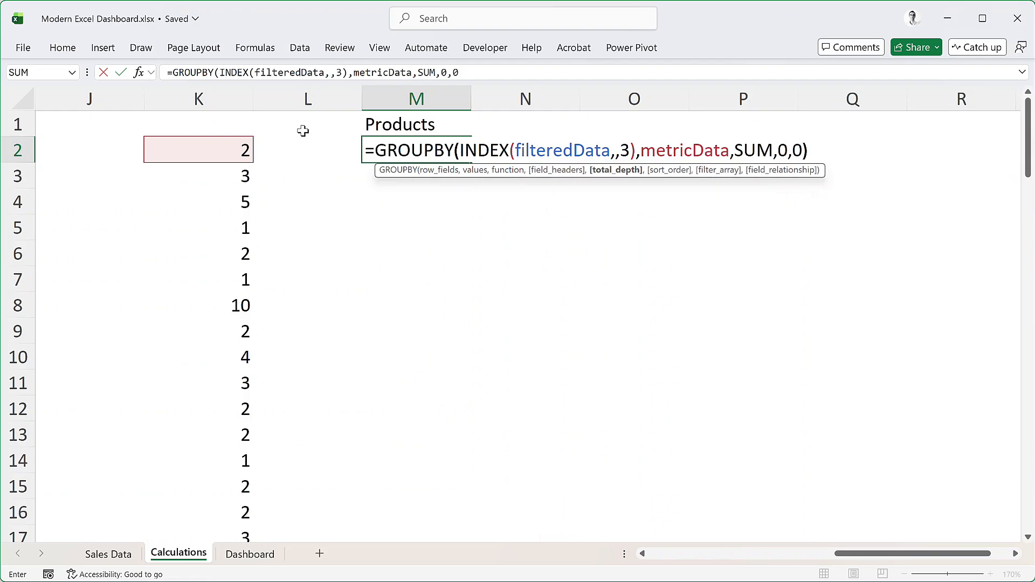
{"action": "key", "text": "Return"}
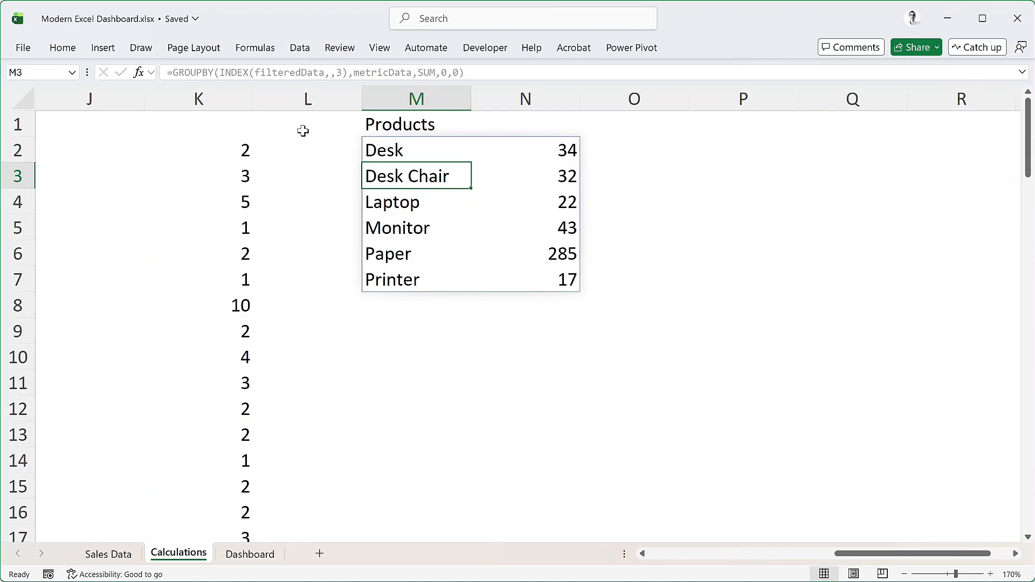
Enter the heading Regions in cell P1 of the Calculations sheet
{"action": "left_click", "coordinate": [737, 126]}
{"action": "type", "text": "Regi"}
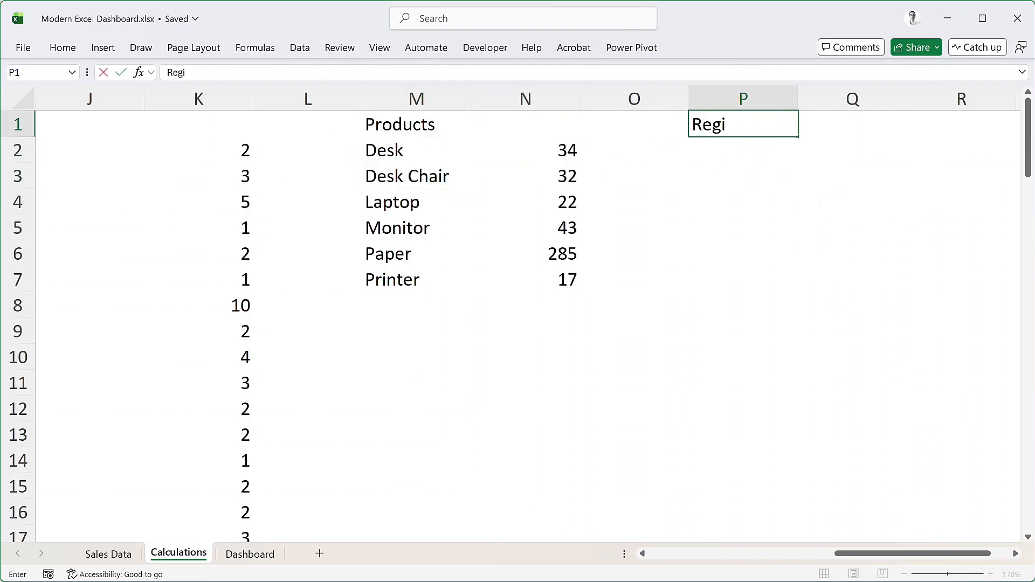
{"action": "type", "text": "ons"}
{"action": "key", "text": "Return"}
{"action": "type", "text": "="}
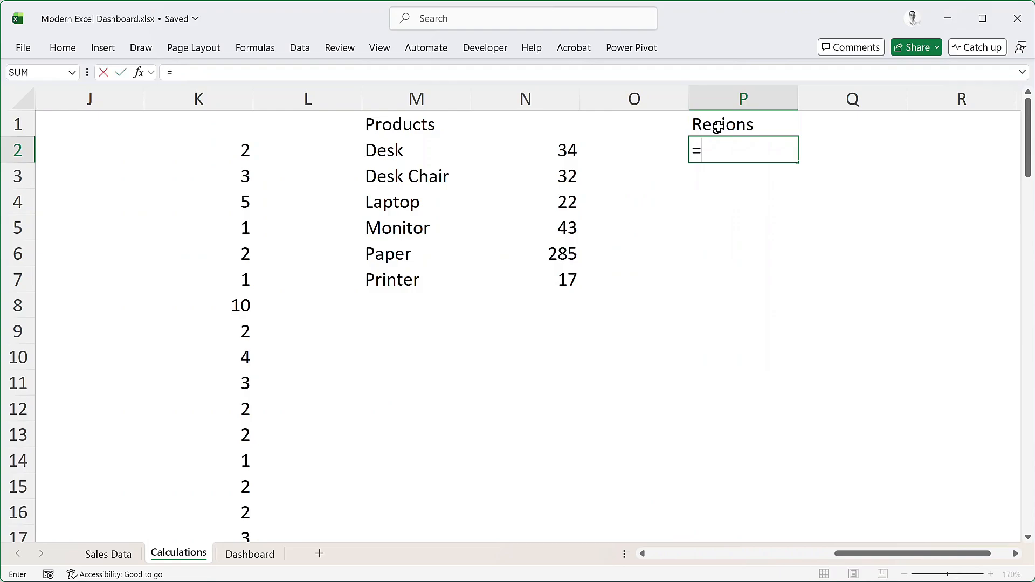
{"action": "key", "text": "Escape"}
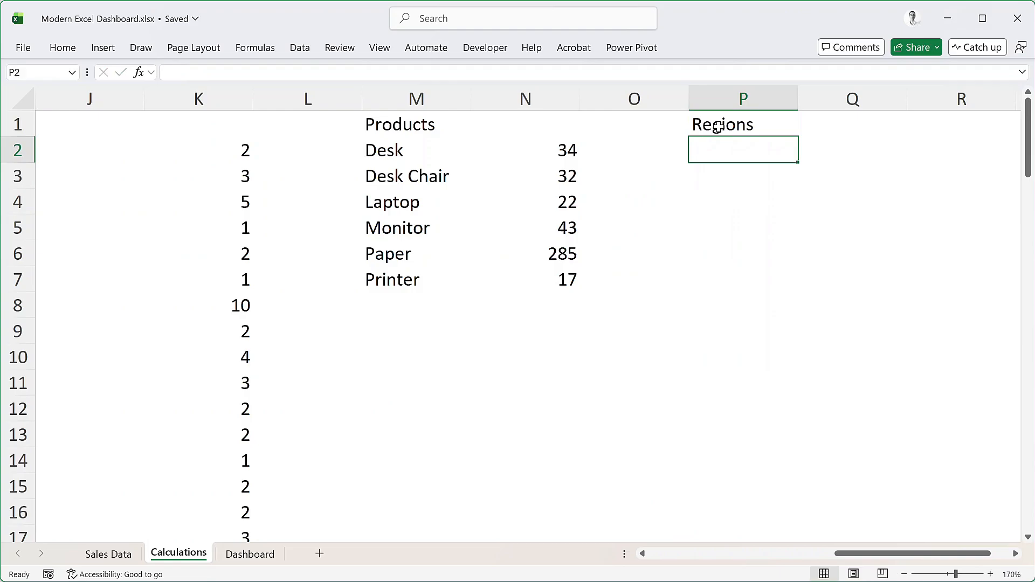
Start a GROUPBY formula in cell P2 with INDEX(filteredData,,1) as its row fields
{"action": "left_click", "coordinate": [1016, 554]}
{"action": "left_click", "coordinate": [1016, 555]}
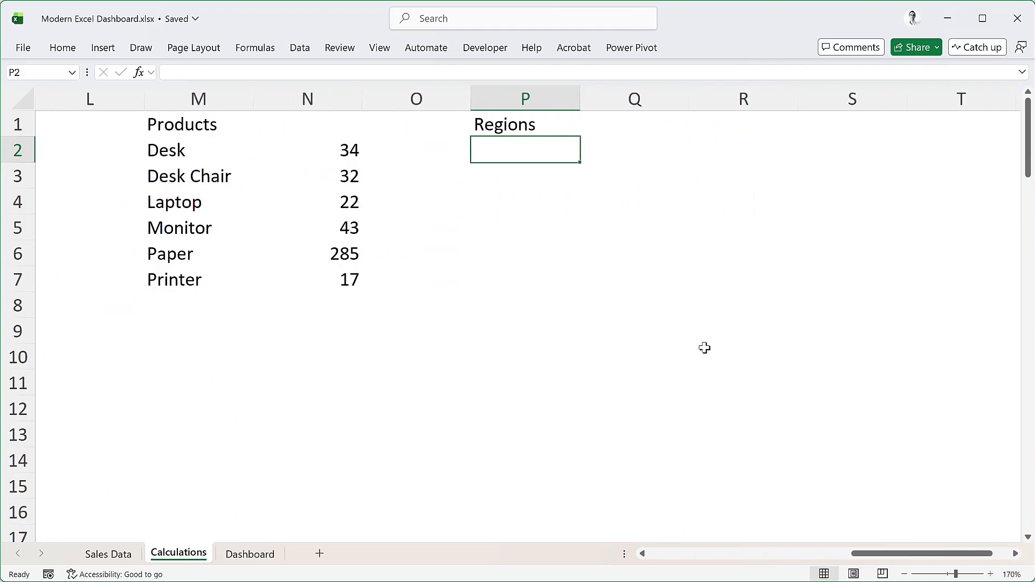
{"action": "type", "text": "=grou"}
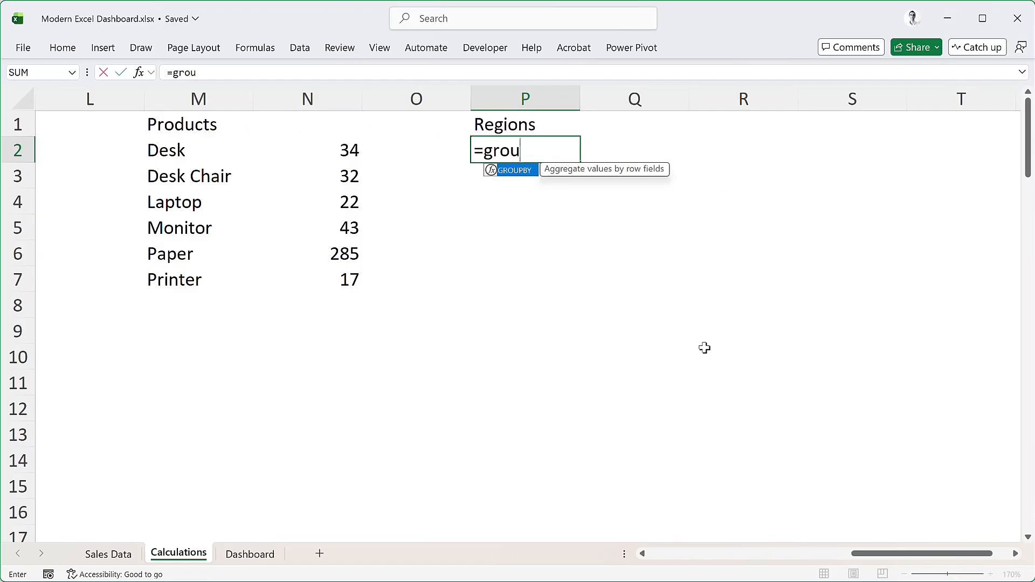
{"action": "key", "text": "Tab"}
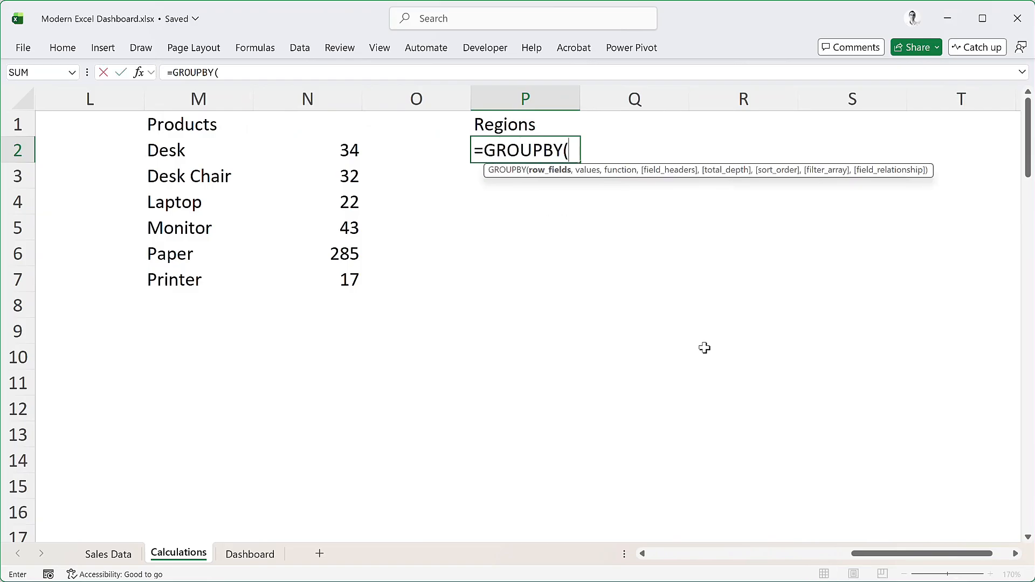
{"action": "type", "text": "inde"}
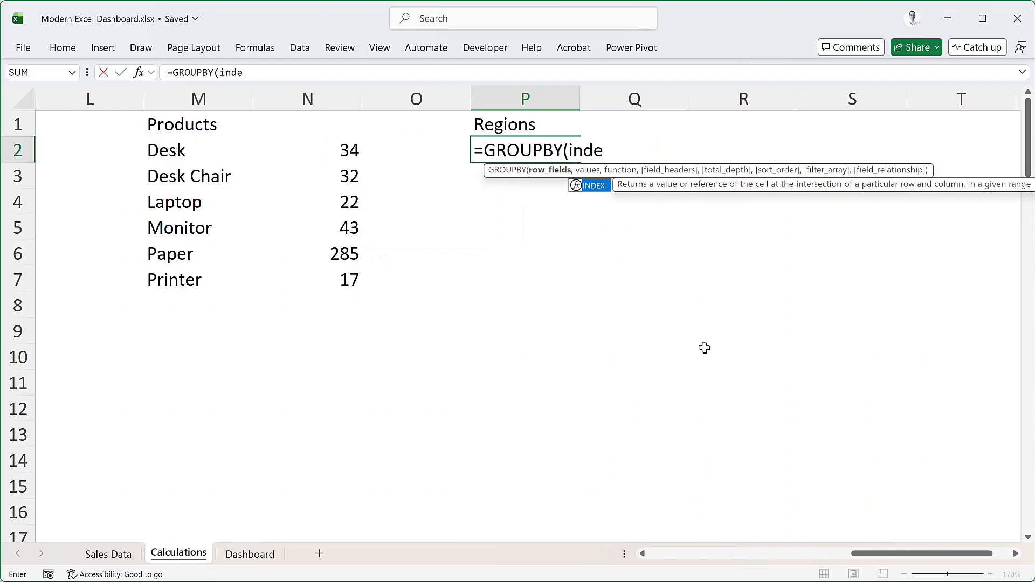
{"action": "key", "text": "Tab"}
{"action": "type", "text": "filter"}
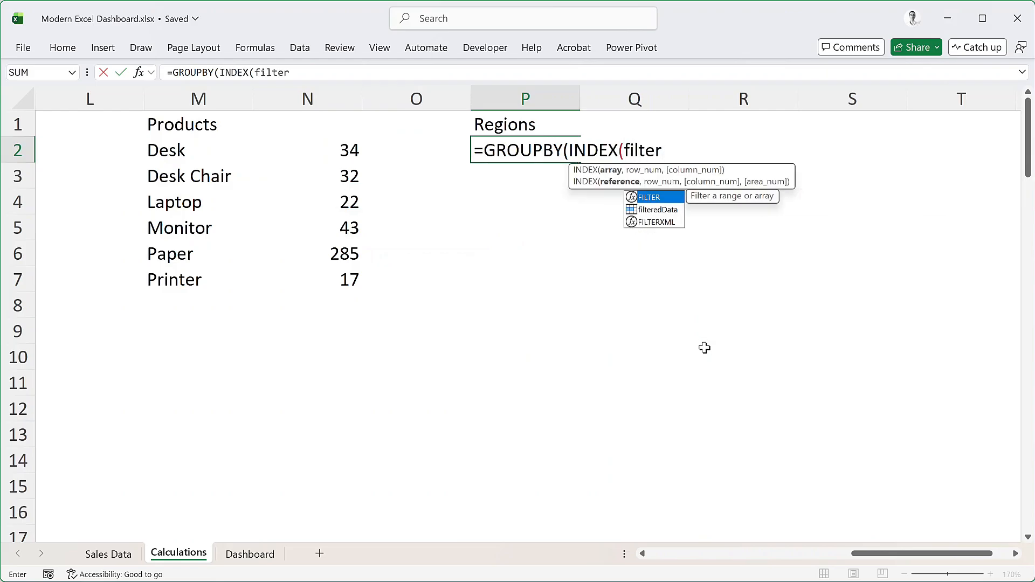
{"action": "key", "text": "Down"}
{"action": "key", "text": "Tab"}
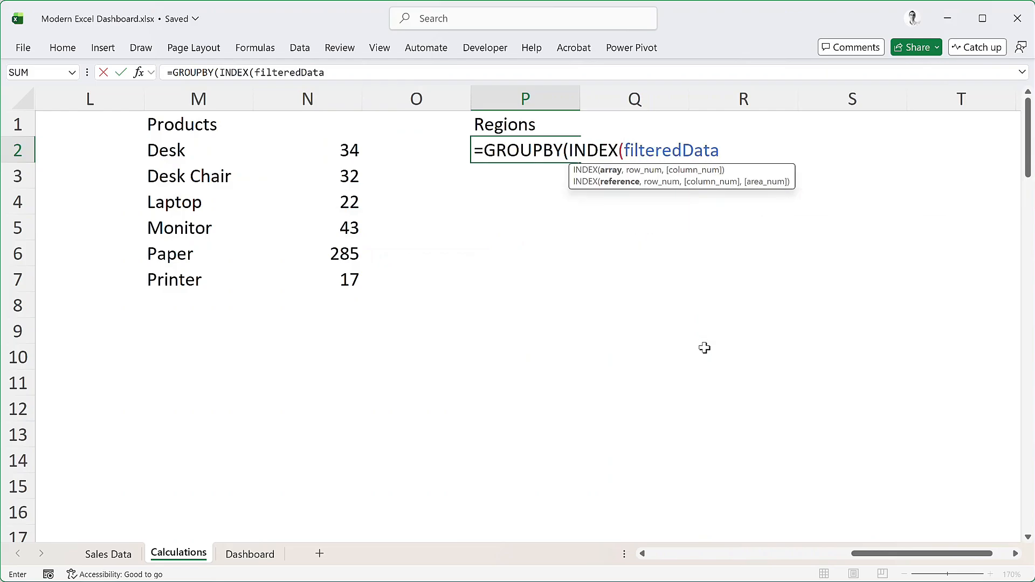
{"action": "type", "text": ","}
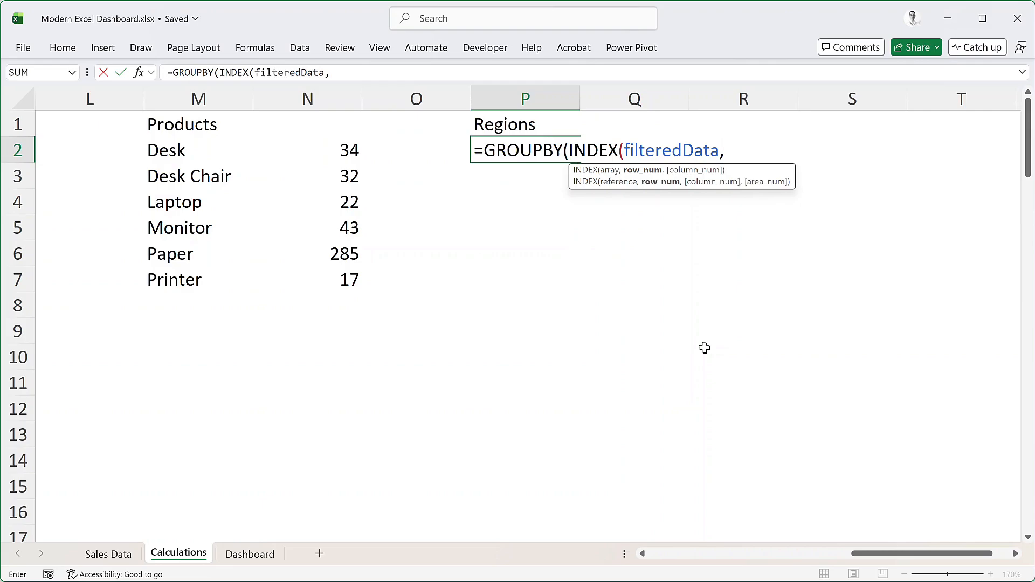
{"action": "type", "text": ","}
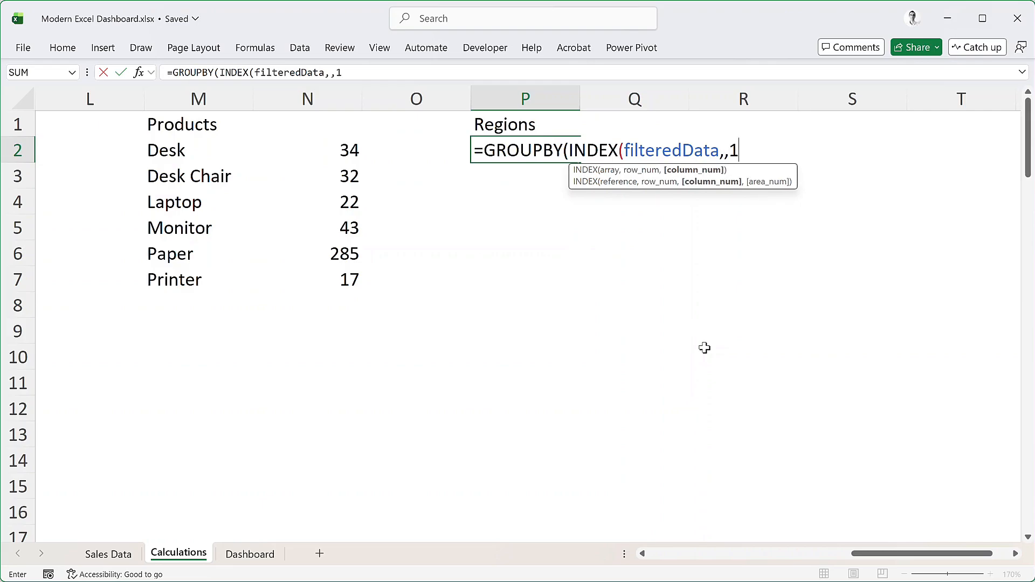
{"action": "type", "text": "1),"}
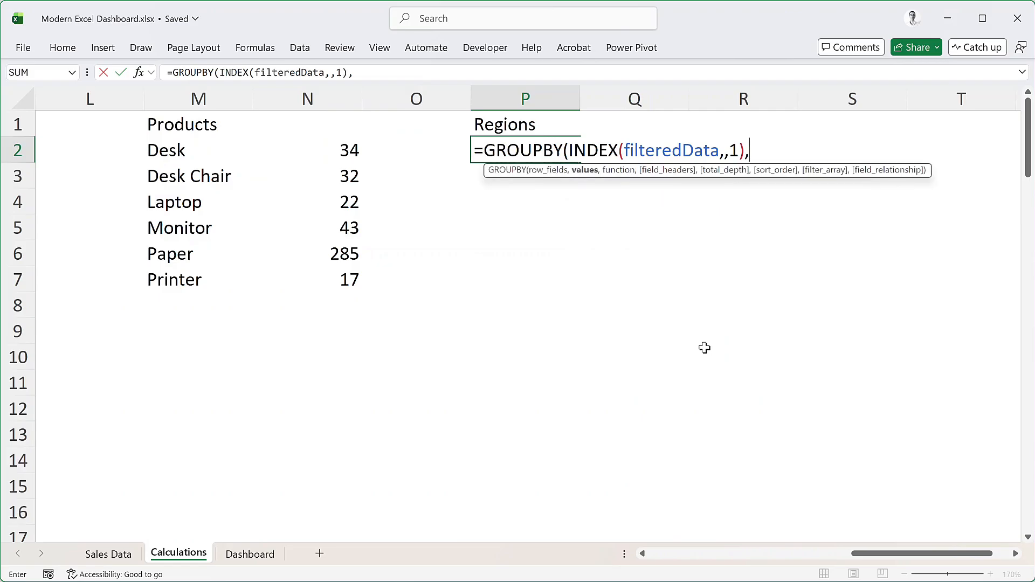
{"action": "type", "text": "metricData"}
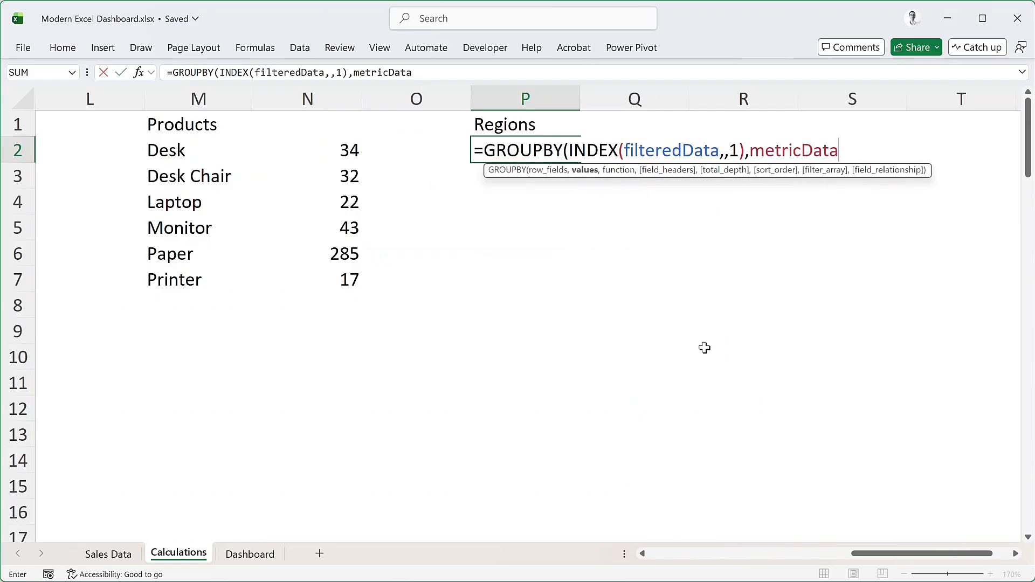
{"action": "type", "text": ",sum"}
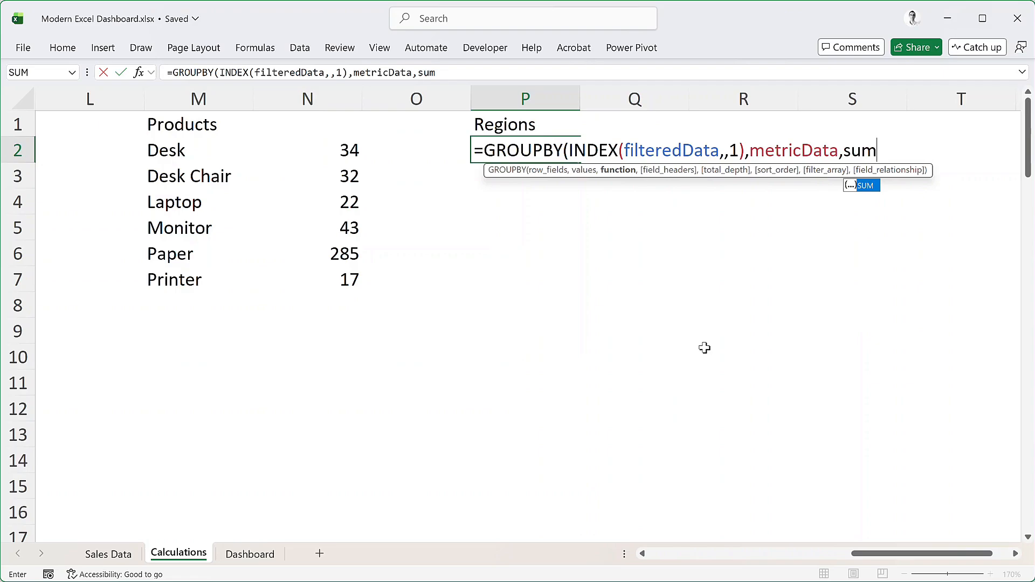
Complete the Regions GROUPBY formula in P2 with metricData as values, SUM as function, and 0 for both field headers and total depth
{"action": "key", "text": "Tab"}
{"action": "type", "text": ","}
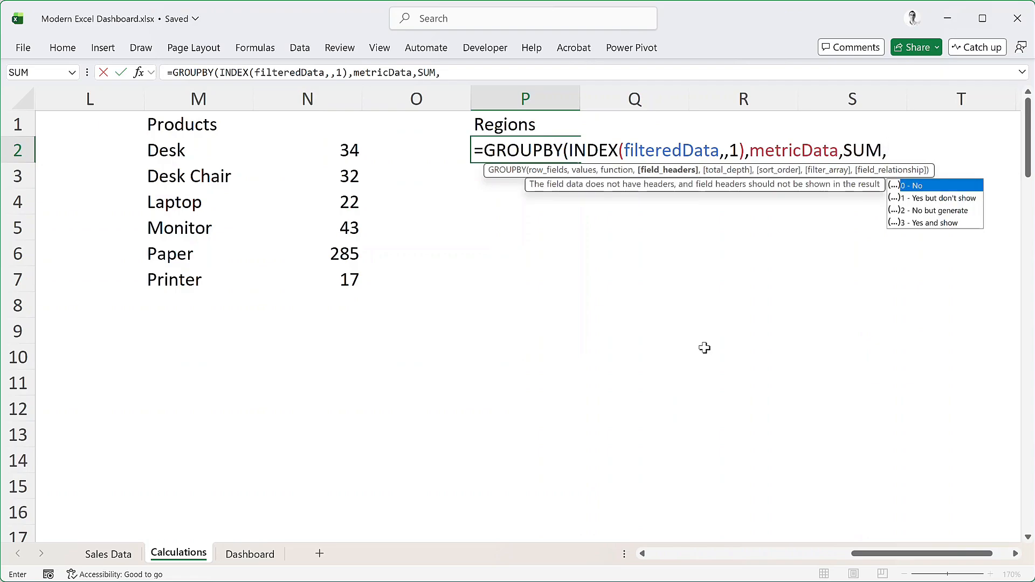
{"action": "type", "text": "0"}
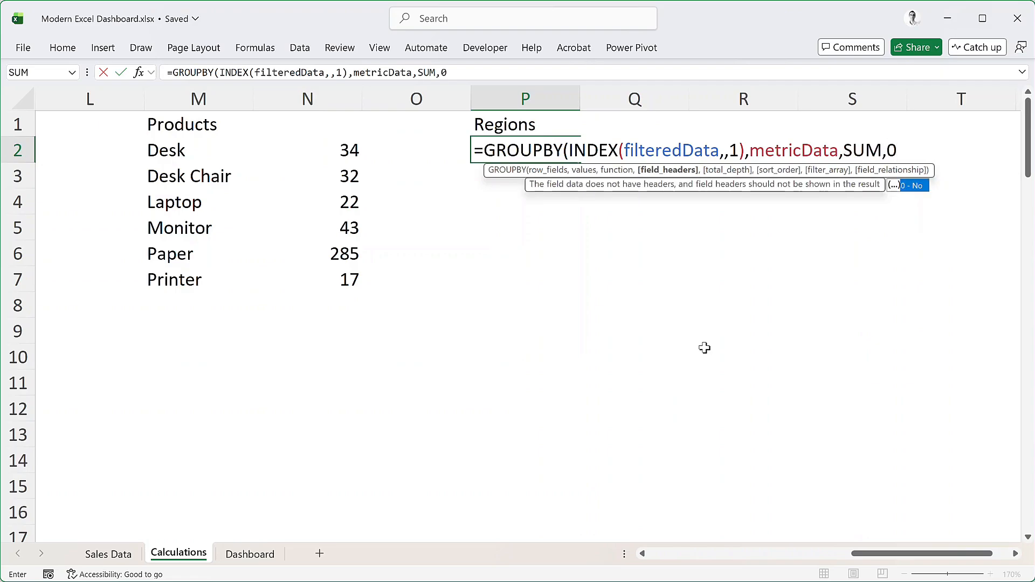
{"action": "type", "text": ",0"}
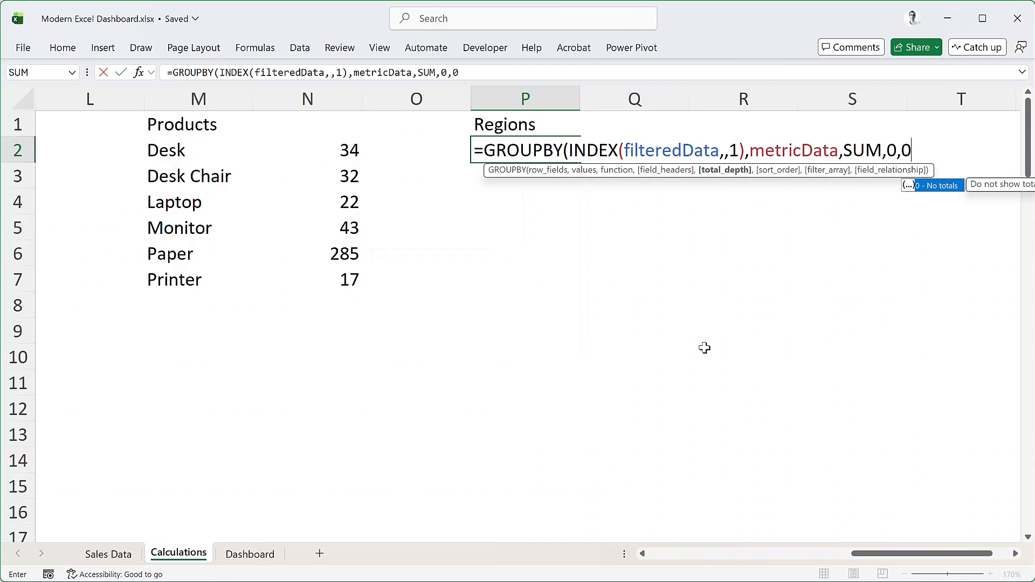
{"action": "type", "text": ")"}
{"action": "key", "text": "Return"}
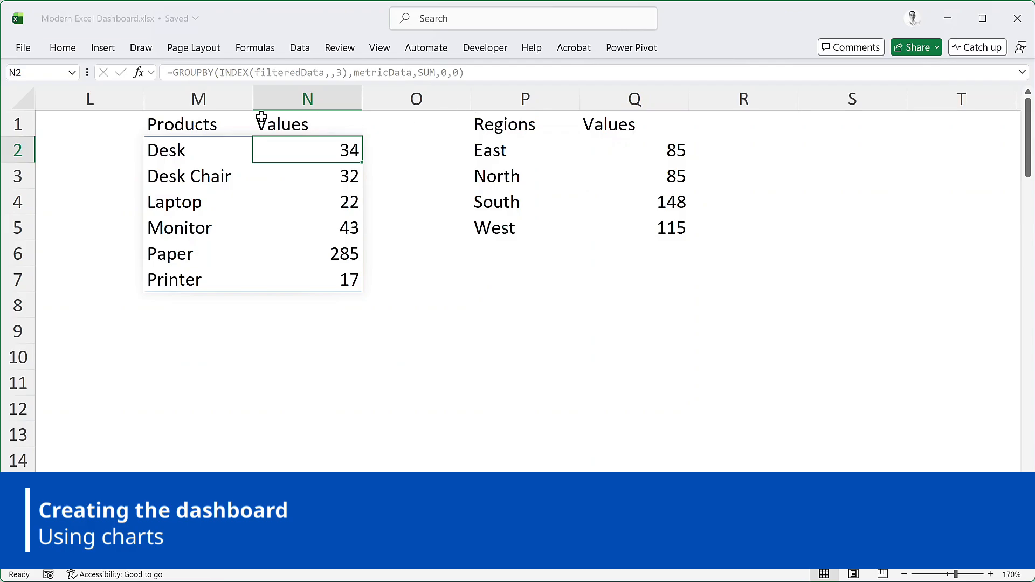
Insert a 2-D clustered column chart based on the Products summary in columns M and N
{"action": "left_click", "coordinate": [180, 150]}
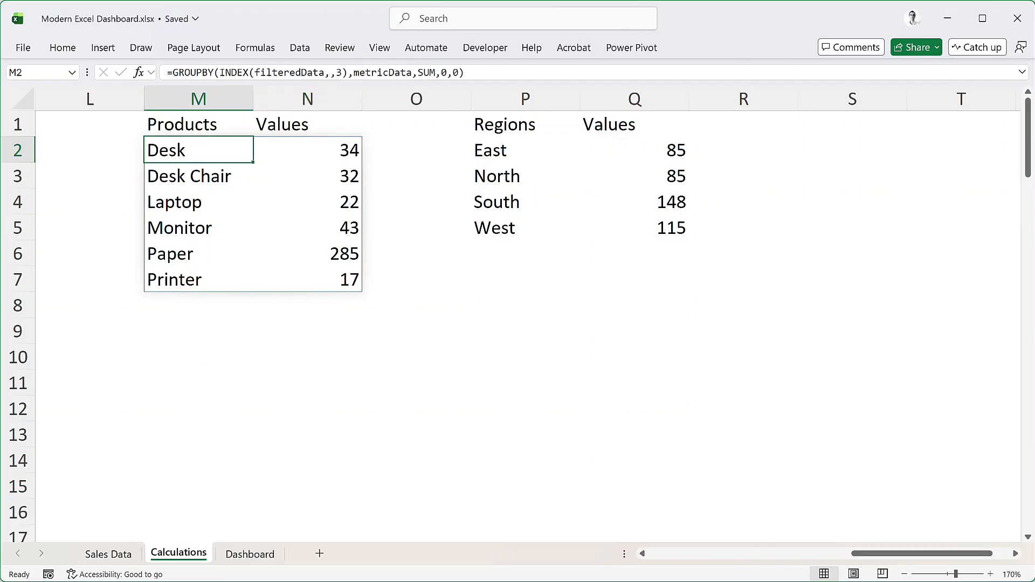
{"action": "left_click", "coordinate": [103, 48]}
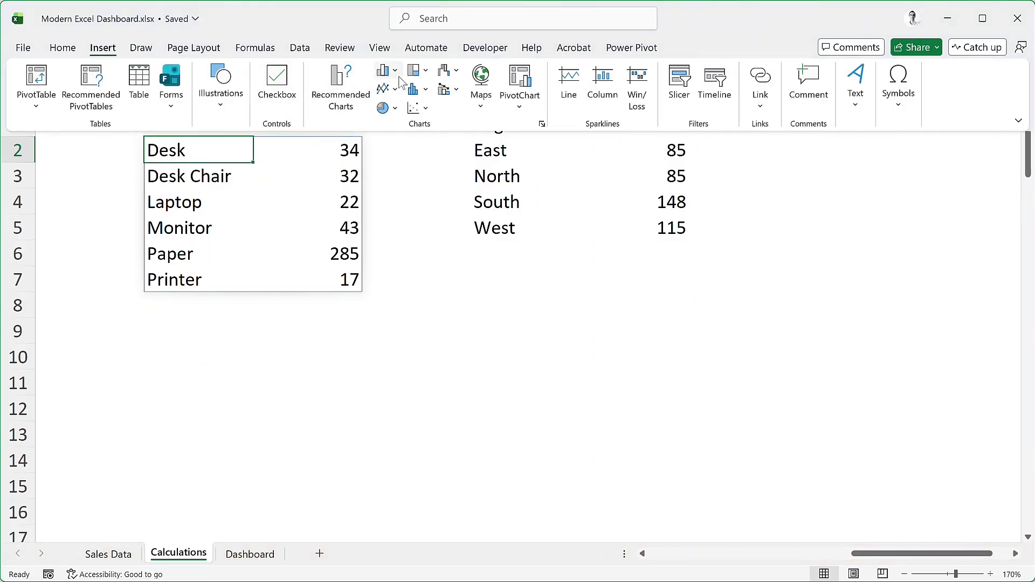
{"action": "left_click", "coordinate": [396, 72]}
{"action": "left_click", "coordinate": [394, 124]}
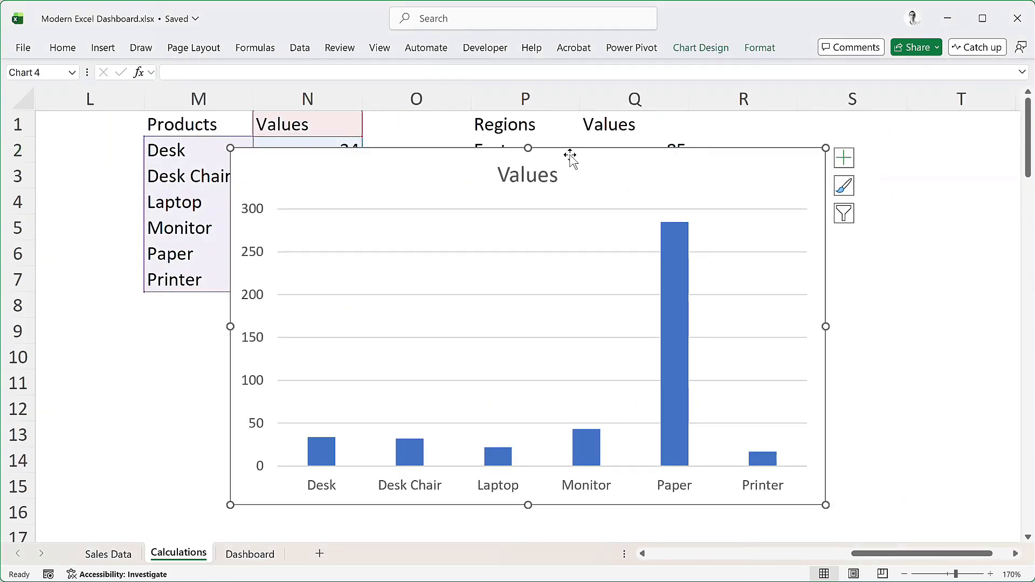
Move the products chart to the Dashboard sheet below Total Sales and shrink it to span about columns A to E, rows 6 to 16
{"action": "key", "text": "ctrl+x"}
{"action": "left_click", "coordinate": [262, 555]}
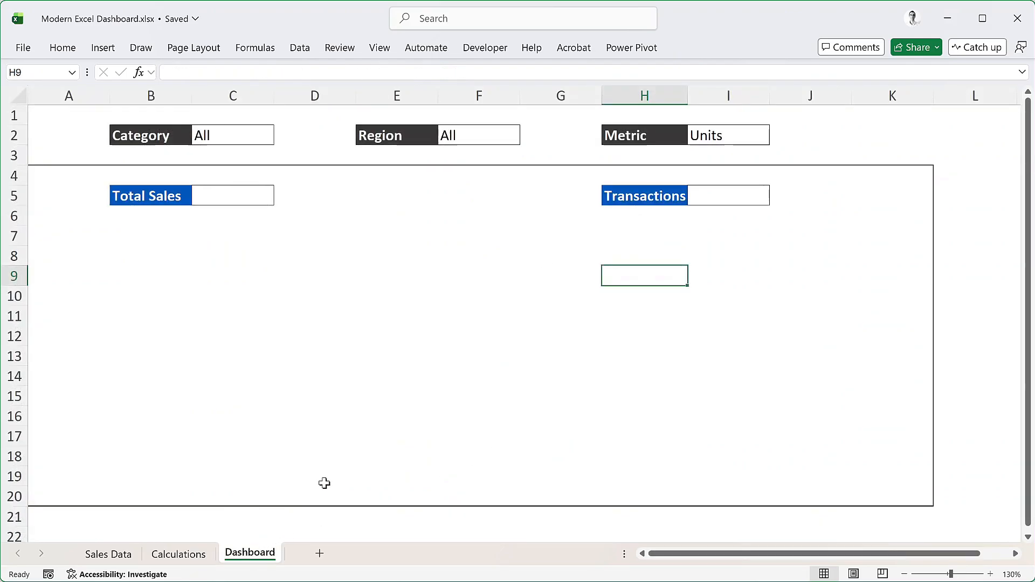
{"action": "key", "text": "ctrl+v"}
{"action": "left_click_drag", "start_coordinate": [700, 273], "coordinate": [186, 221]}
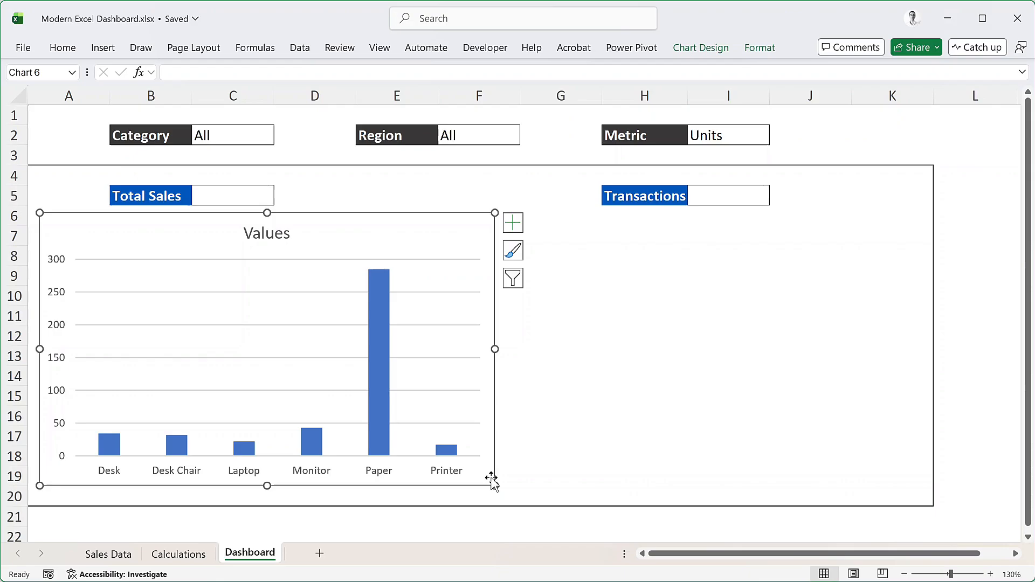
{"action": "left_click_drag", "start_coordinate": [495, 486], "coordinate": [405, 430]}
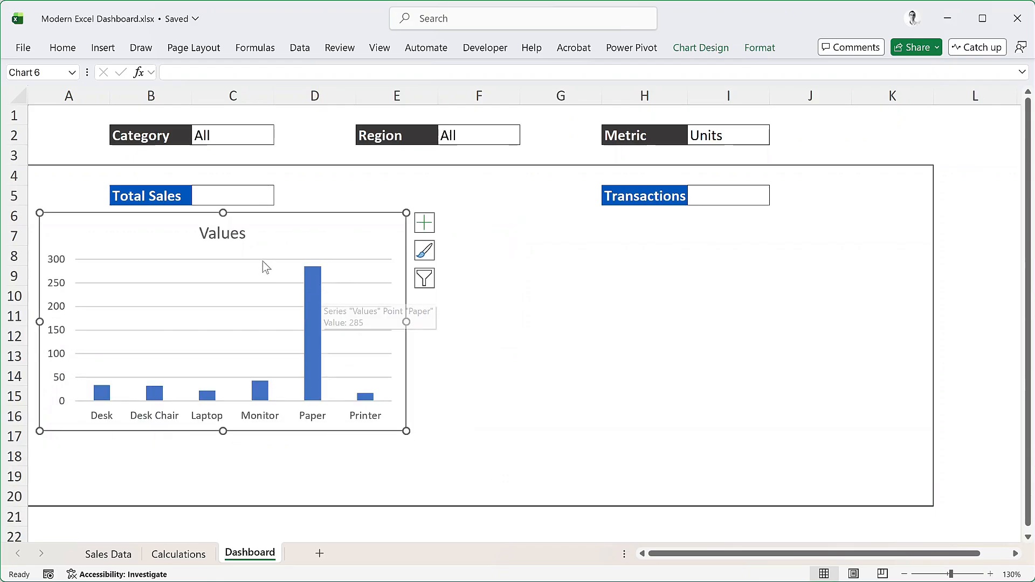
Replace the title of the products chart on the Dashboard sheet with Product(s)
{"action": "double_click", "coordinate": [225, 244]}
{"action": "left_click", "coordinate": [224, 235]}
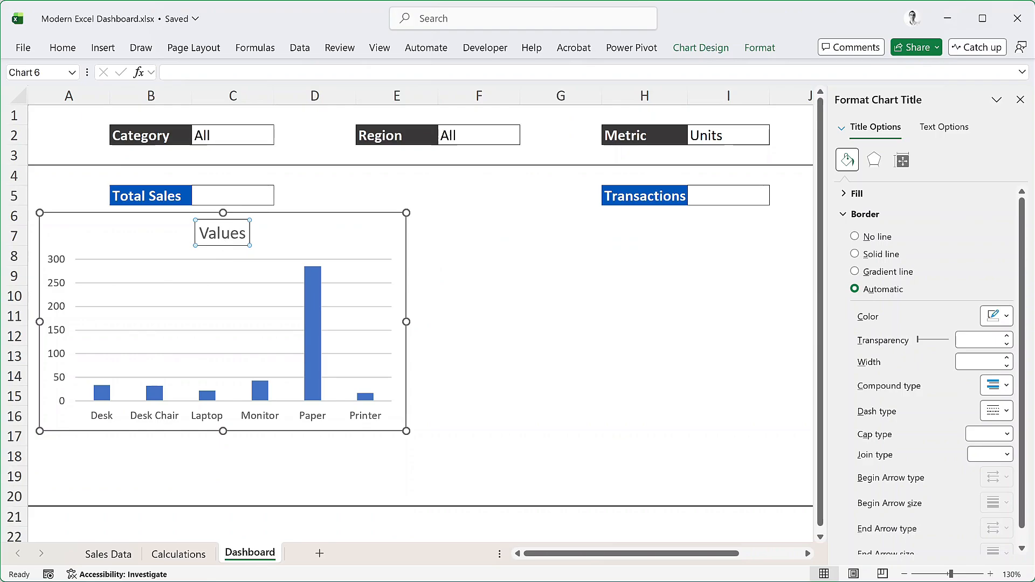
{"action": "key", "text": "ctrl+a"}
{"action": "type", "text": "P"}
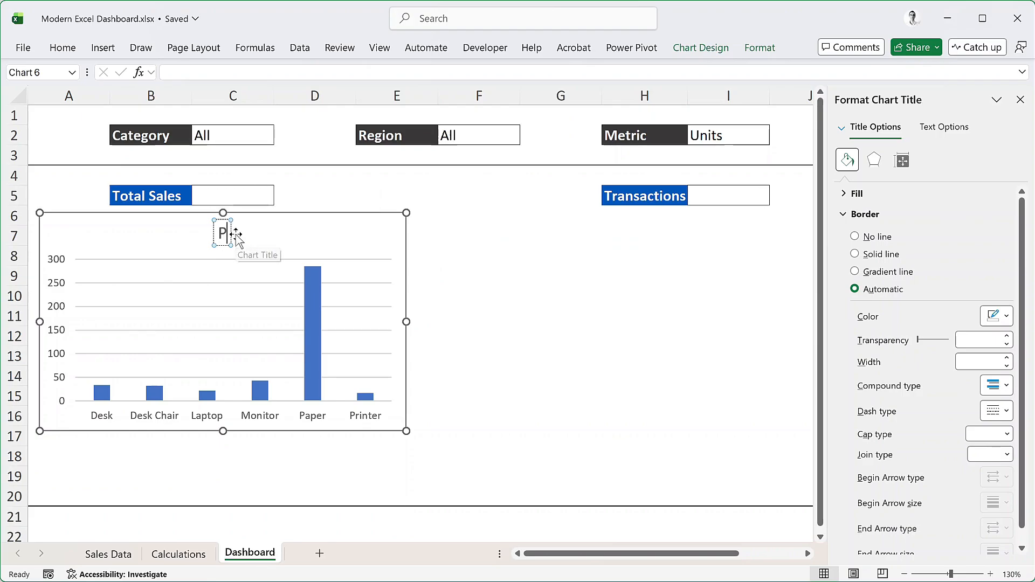
{"action": "type", "text": "roduct(s)"}
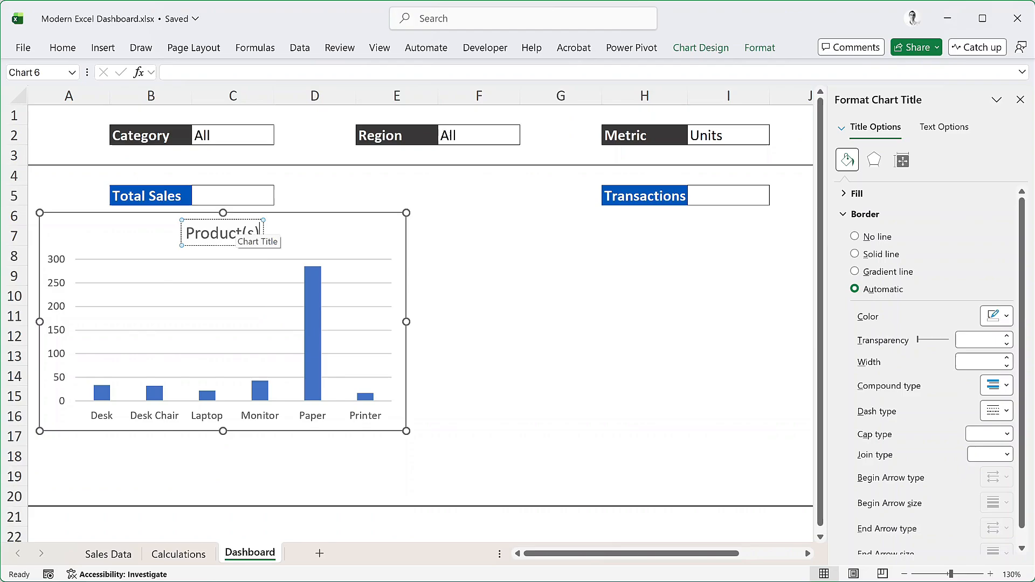
Remove the vertical value axis from the Product(s) chart and add data labels to its columns
{"action": "left_click", "coordinate": [123, 245]}
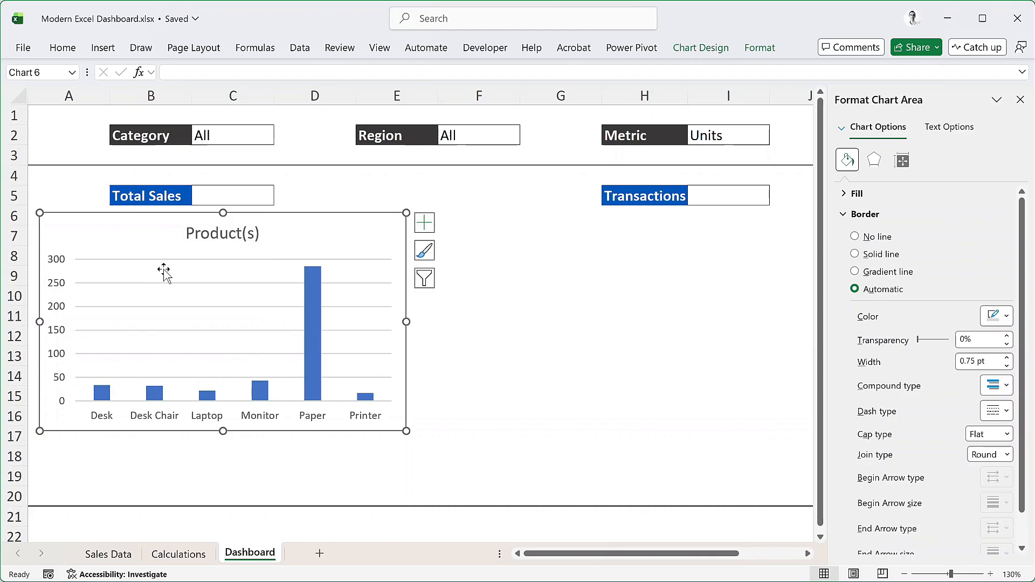
{"action": "left_click", "coordinate": [58, 289]}
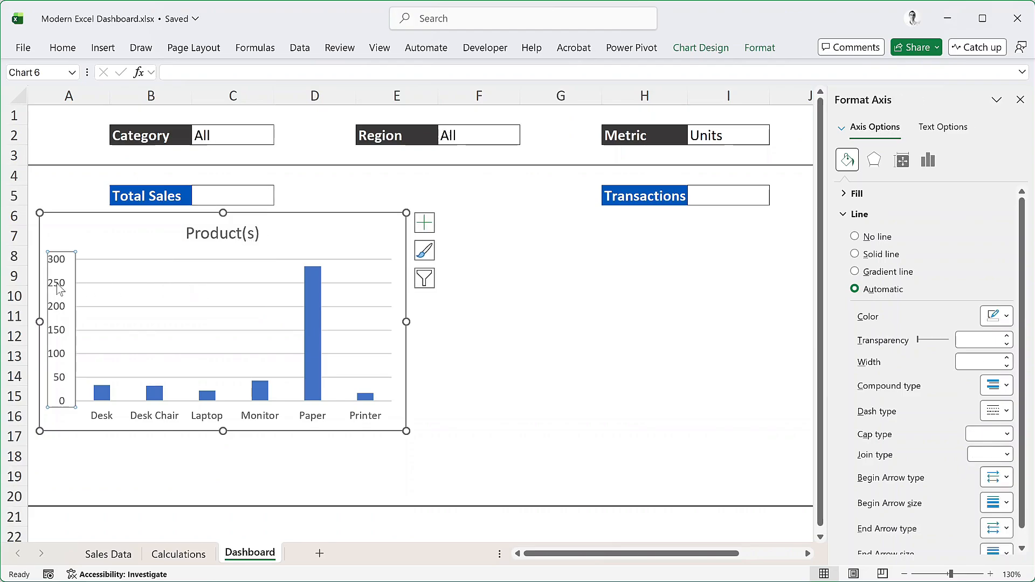
{"action": "key", "text": "Delete"}
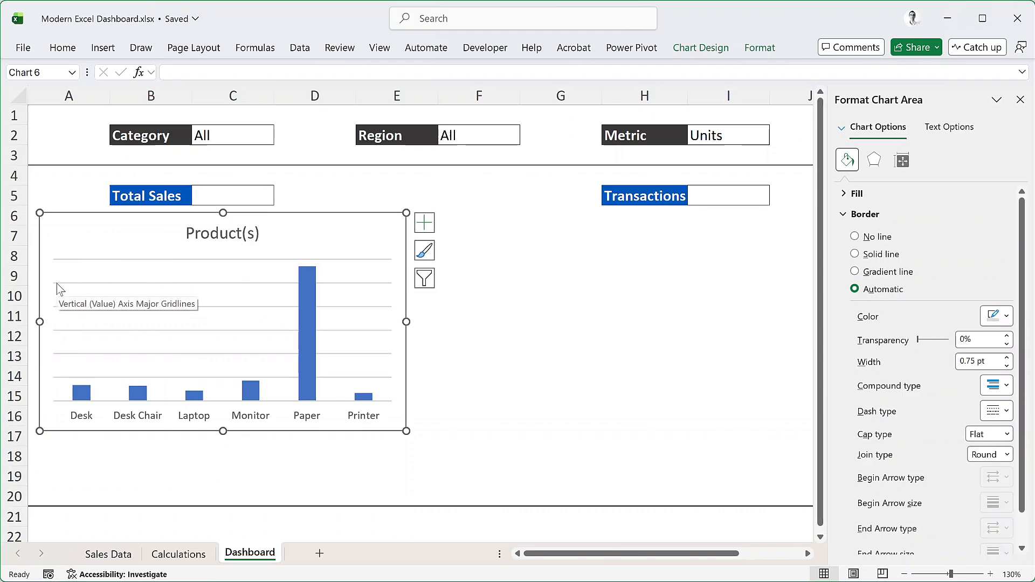
{"action": "right_click", "coordinate": [305, 293]}
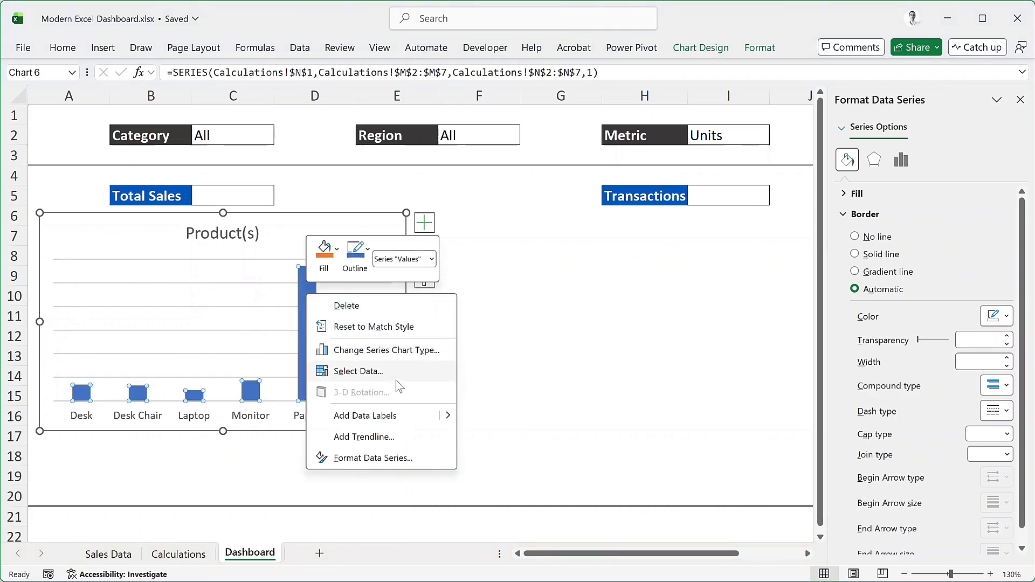
{"action": "left_click", "coordinate": [475, 416]}
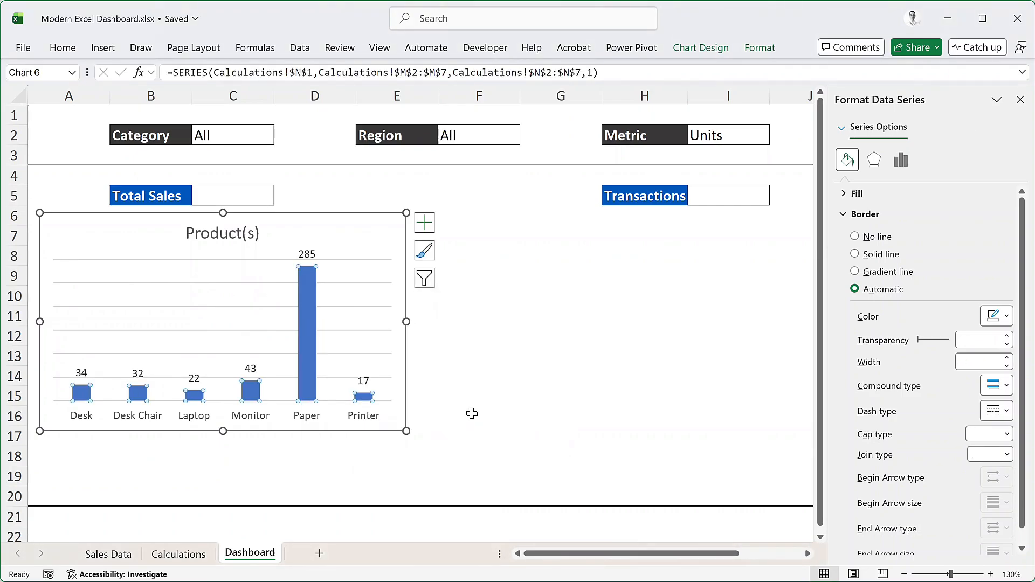
Delete the major gridlines from the Product(s) chart and close the formatting pane
{"action": "left_click", "coordinate": [366, 311]}
{"action": "left_click", "coordinate": [365, 308]}
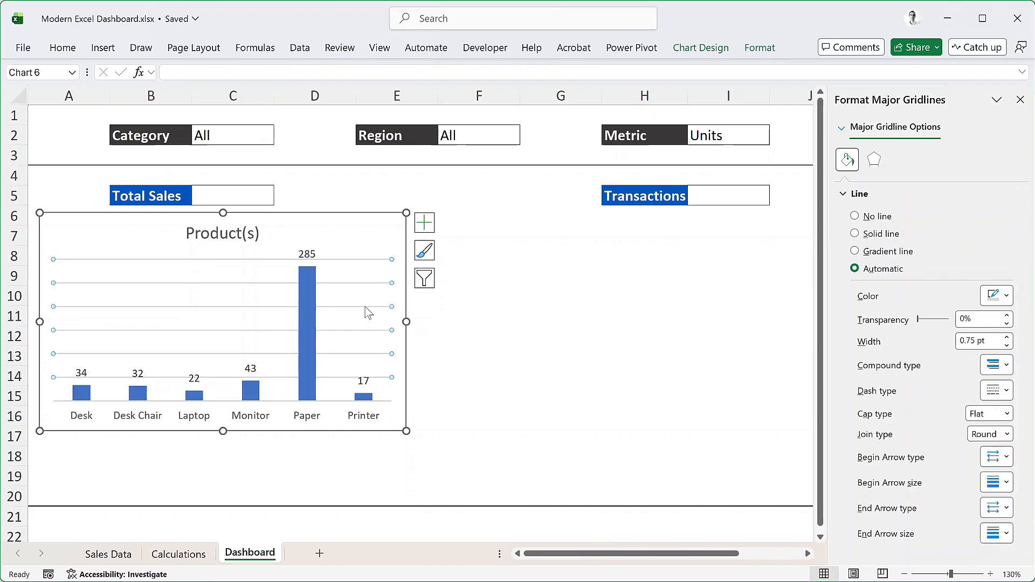
{"action": "key", "text": "Delete"}
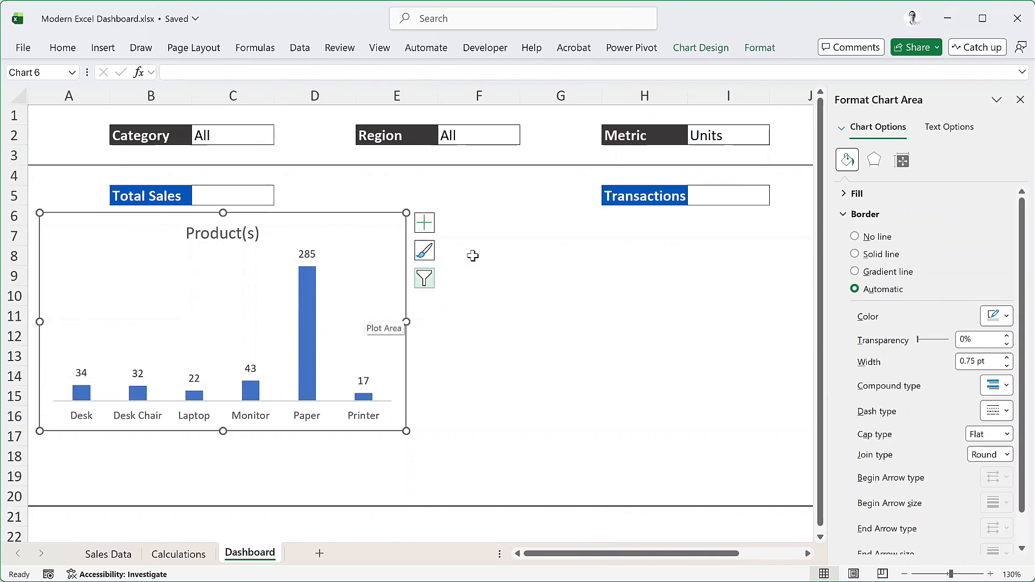
{"action": "left_click", "coordinate": [1021, 100]}
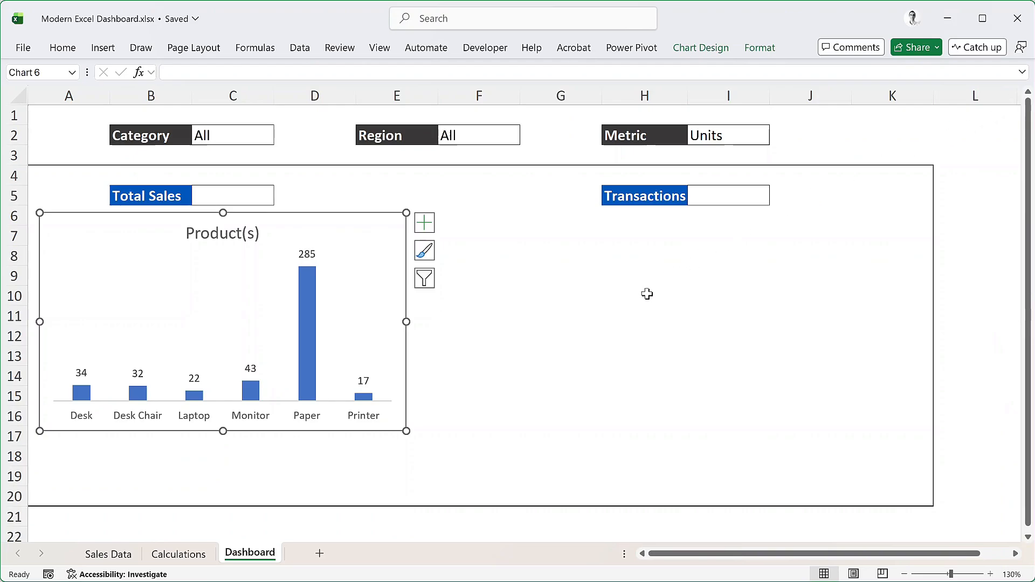
Insert a 2-D clustered bar chart based on the Regions summary in columns P and Q of the Calculations sheet
{"action": "left_click", "coordinate": [184, 553]}
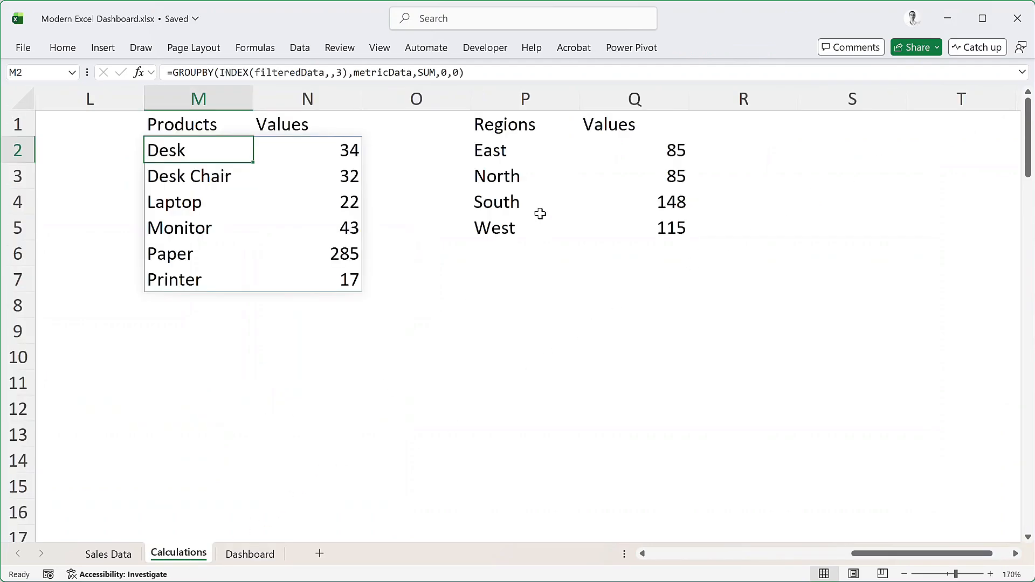
{"action": "left_click", "coordinate": [491, 152]}
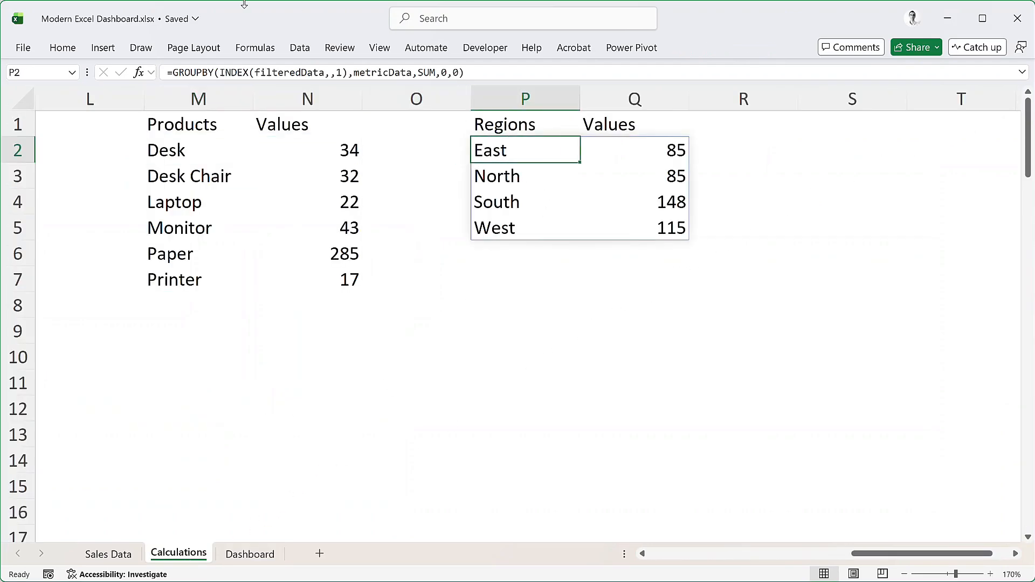
{"action": "left_click", "coordinate": [103, 49]}
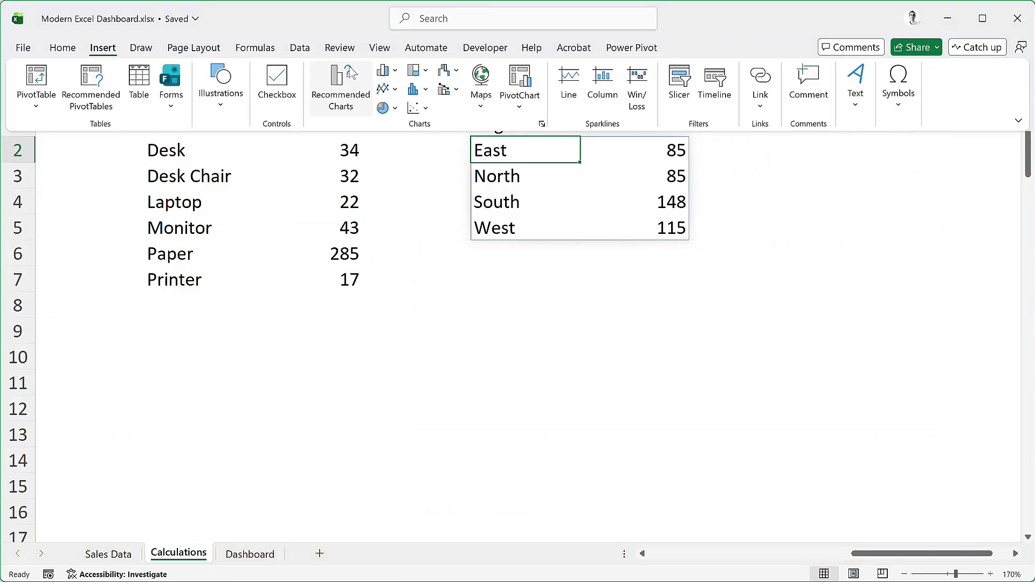
{"action": "left_click", "coordinate": [396, 75]}
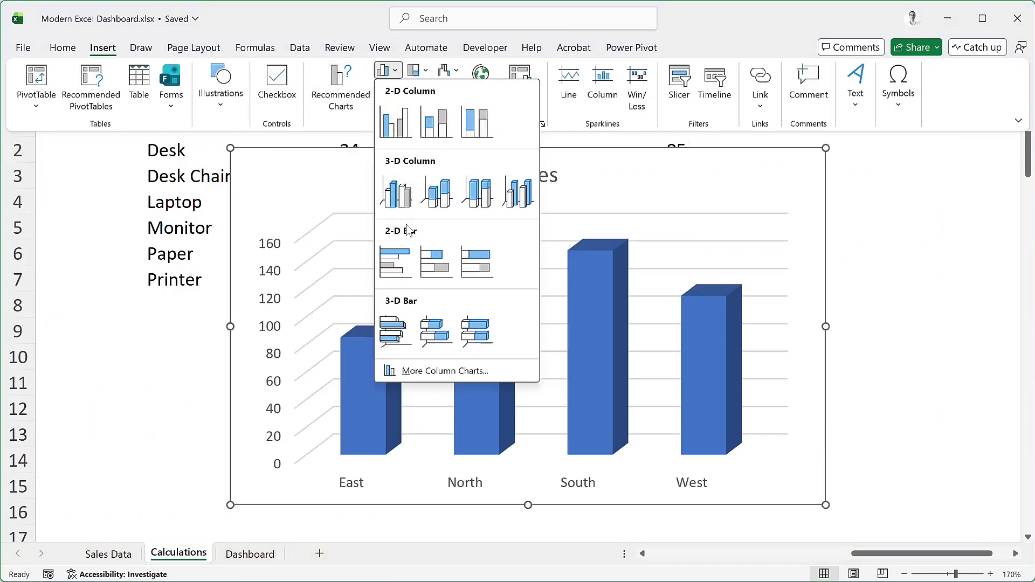
{"action": "left_click", "coordinate": [397, 254]}
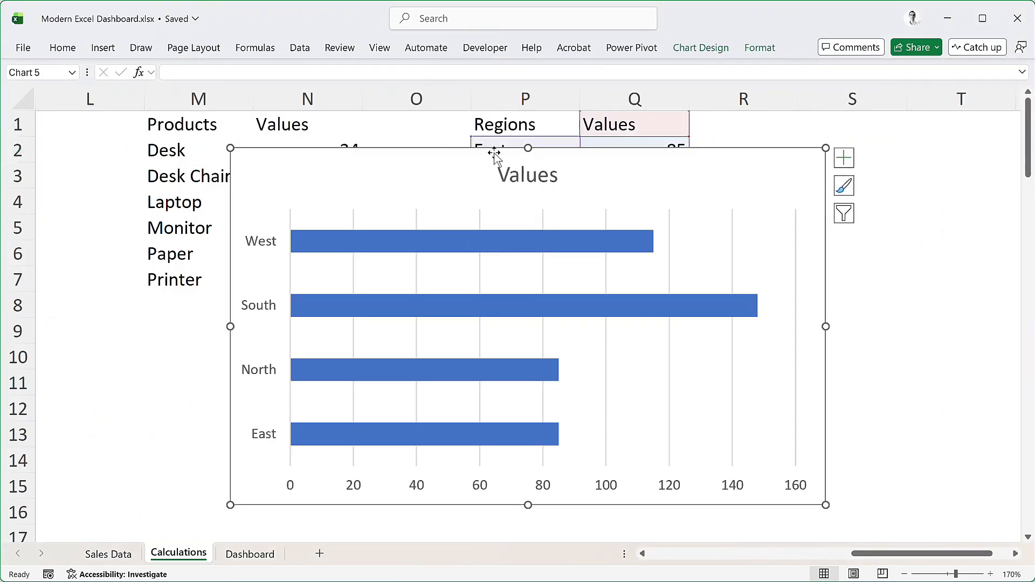
Move the regions chart to the Dashboard sheet below Transactions and shrink it to span about columns F to J, rows 6 to 16
{"action": "key", "text": "Delete"}
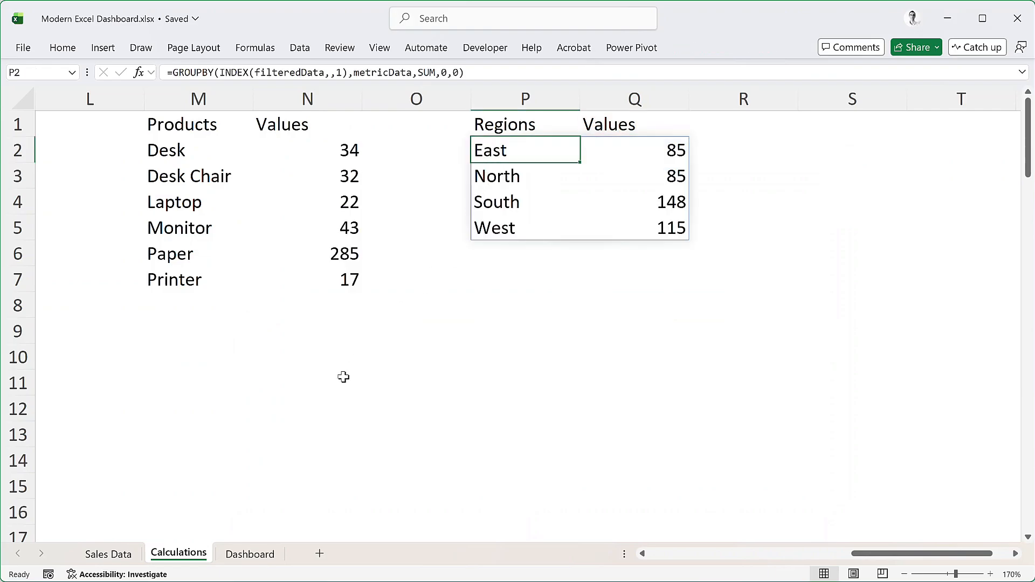
{"action": "left_click", "coordinate": [250, 555]}
{"action": "key", "text": "ctrl+v"}
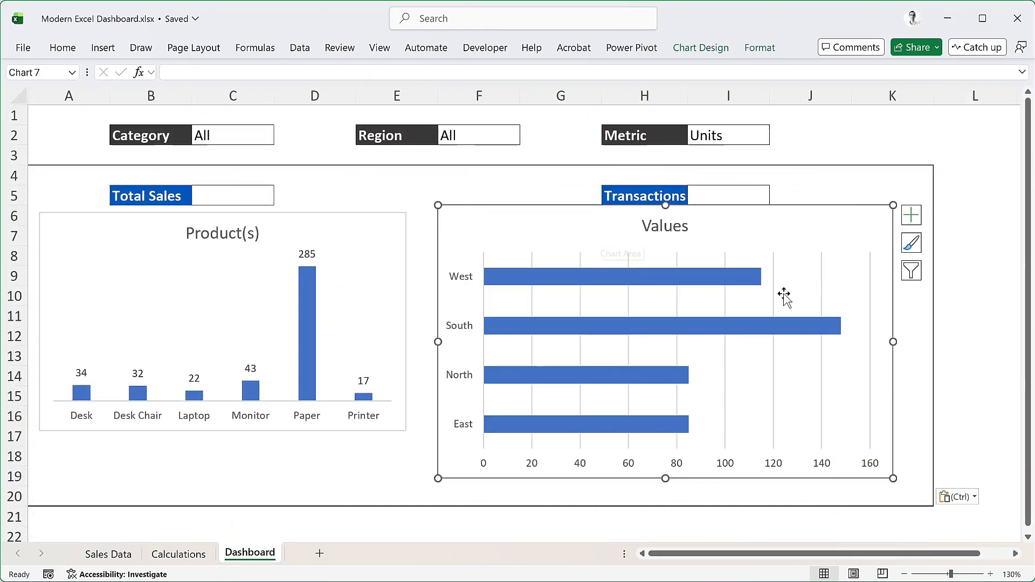
{"action": "left_click_drag", "start_coordinate": [576, 208], "coordinate": [575, 215]}
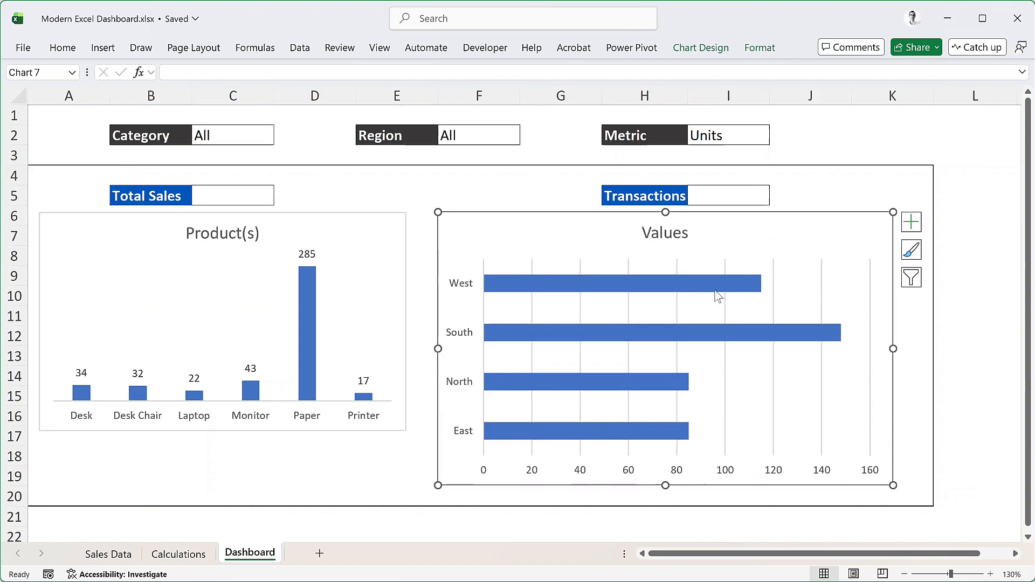
{"action": "left_click_drag", "start_coordinate": [893, 485], "coordinate": [873, 434]}
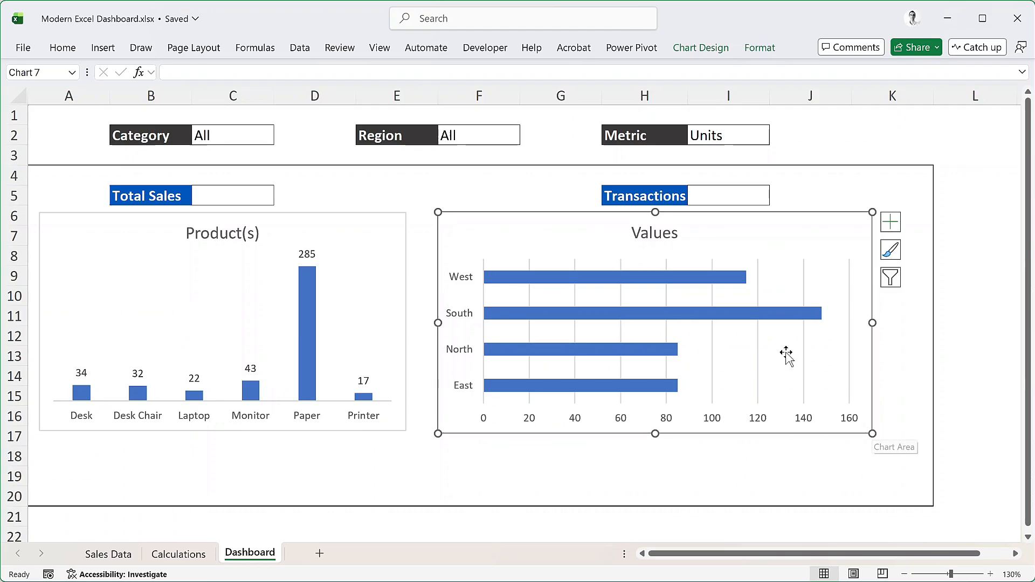
Replace the title of the regions bar chart with Region(s)
{"action": "double_click", "coordinate": [667, 234]}
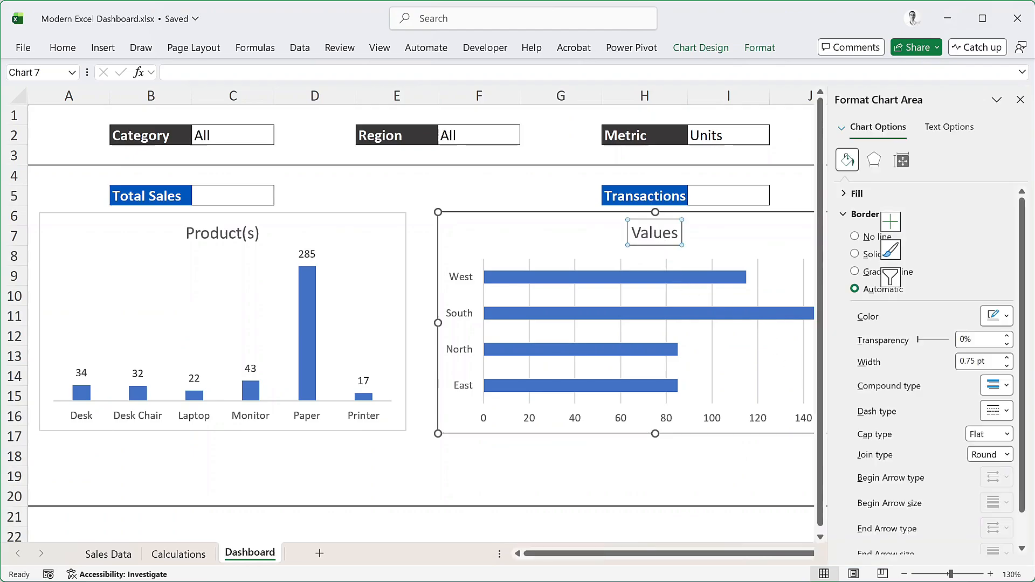
{"action": "key", "text": "ctrl+a"}
{"action": "type", "text": "Re"}
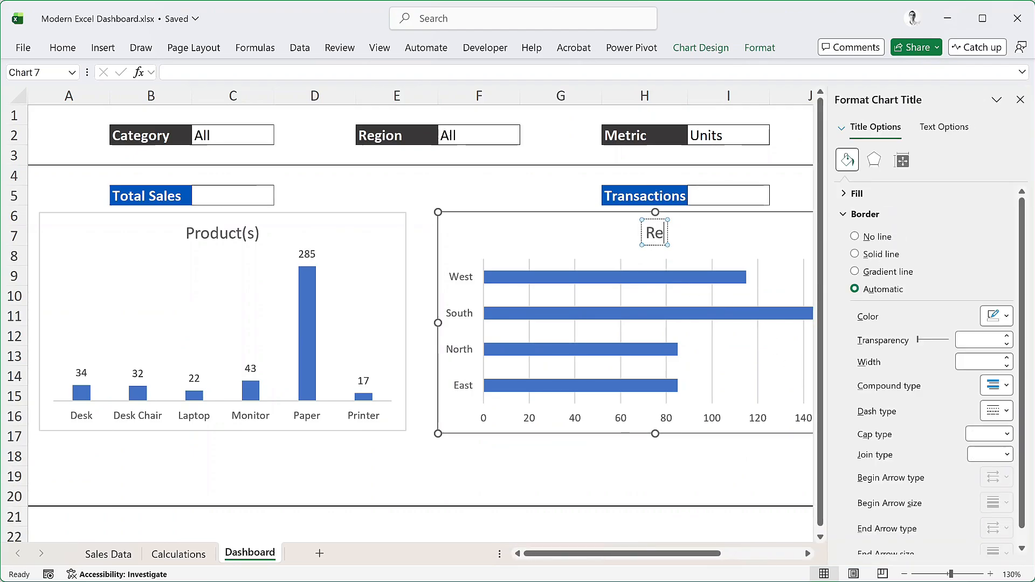
{"action": "type", "text": "gion(s)"}
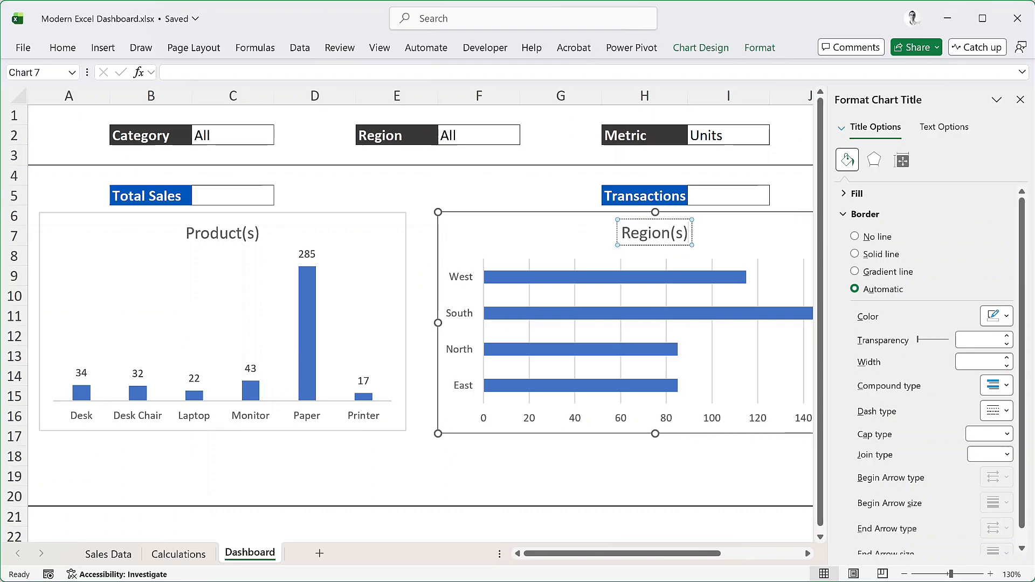
{"action": "left_click", "coordinate": [715, 473]}
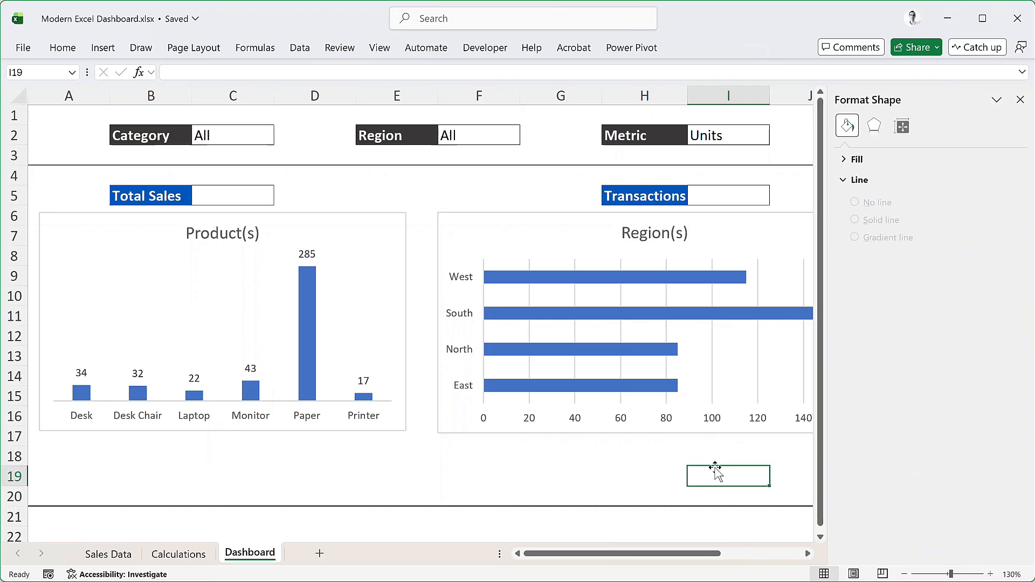
Delete the major gridlines from the Region(s) chart and add data labels to its bars
{"action": "left_click", "coordinate": [668, 330]}
{"action": "left_click", "coordinate": [668, 331]}
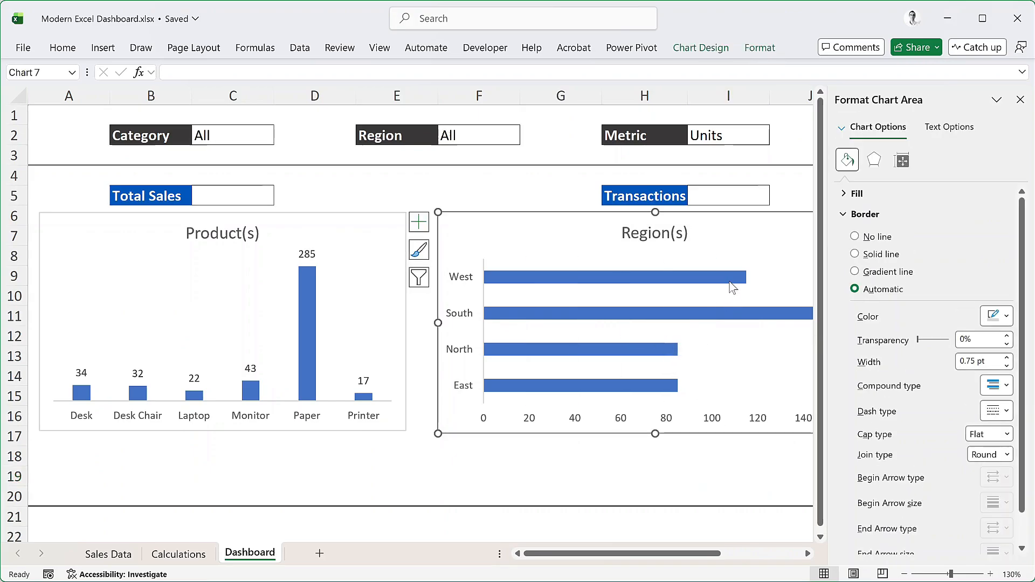
{"action": "right_click", "coordinate": [733, 279]}
{"action": "mouse_move", "coordinate": [861, 402]}
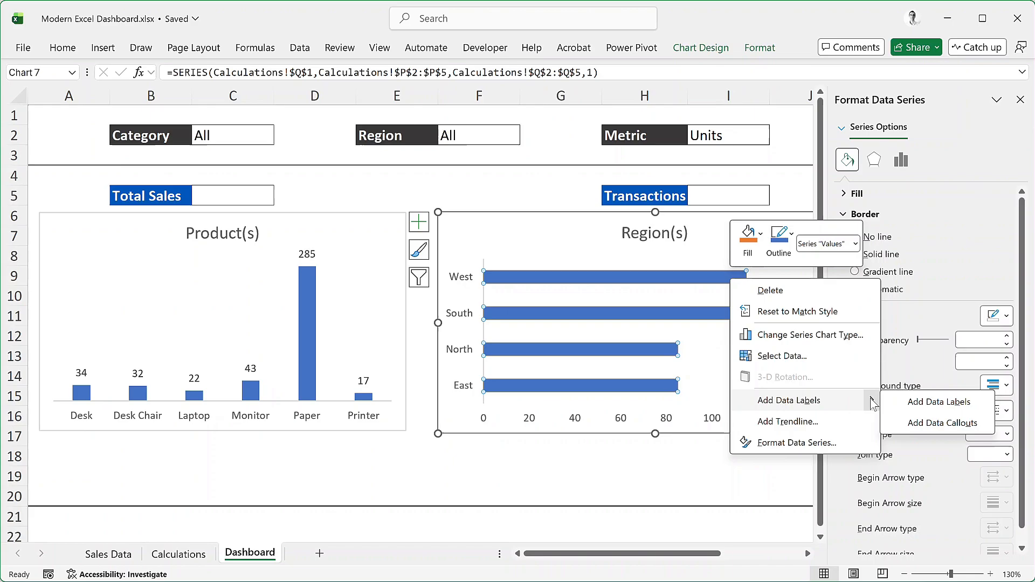
{"action": "left_click", "coordinate": [903, 403]}
Test the dashboard filters by setting Category to Office Supplies and Region to North
{"action": "left_click", "coordinate": [232, 136]}
{"action": "left_click", "coordinate": [280, 139]}
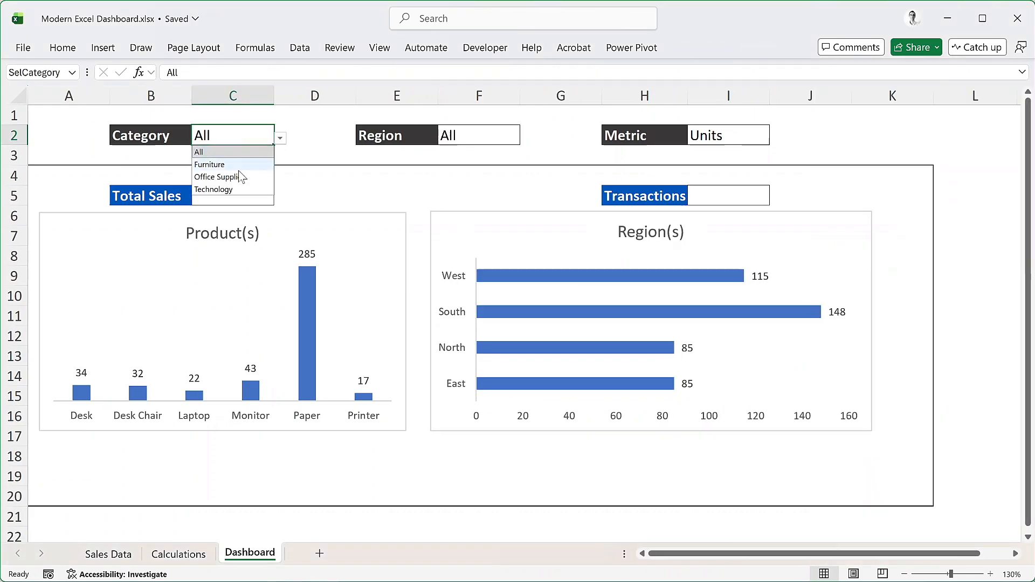
{"action": "left_click", "coordinate": [237, 173]}
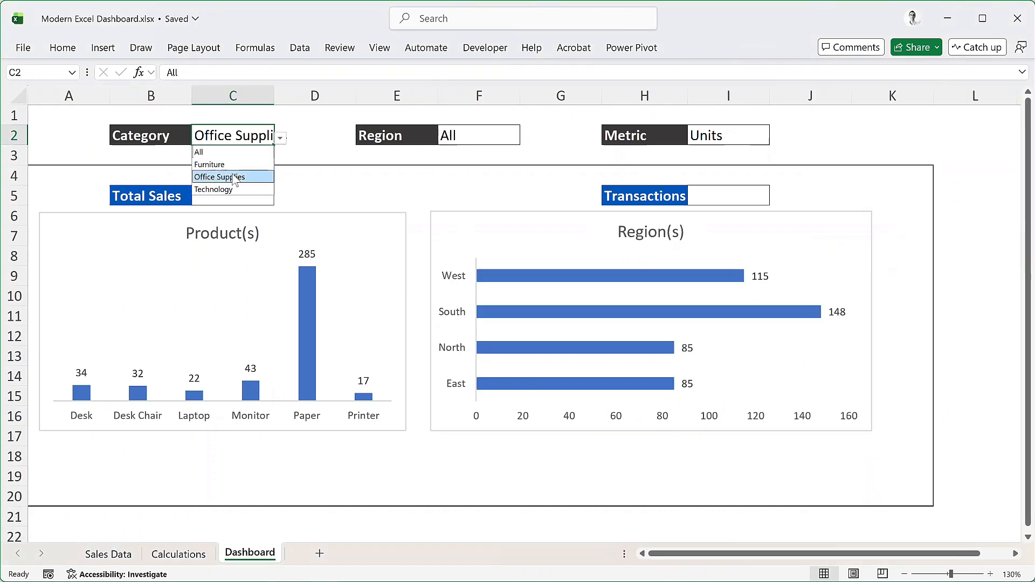
{"action": "left_click", "coordinate": [499, 134]}
{"action": "left_click", "coordinate": [526, 139]}
{"action": "left_click", "coordinate": [472, 179]}
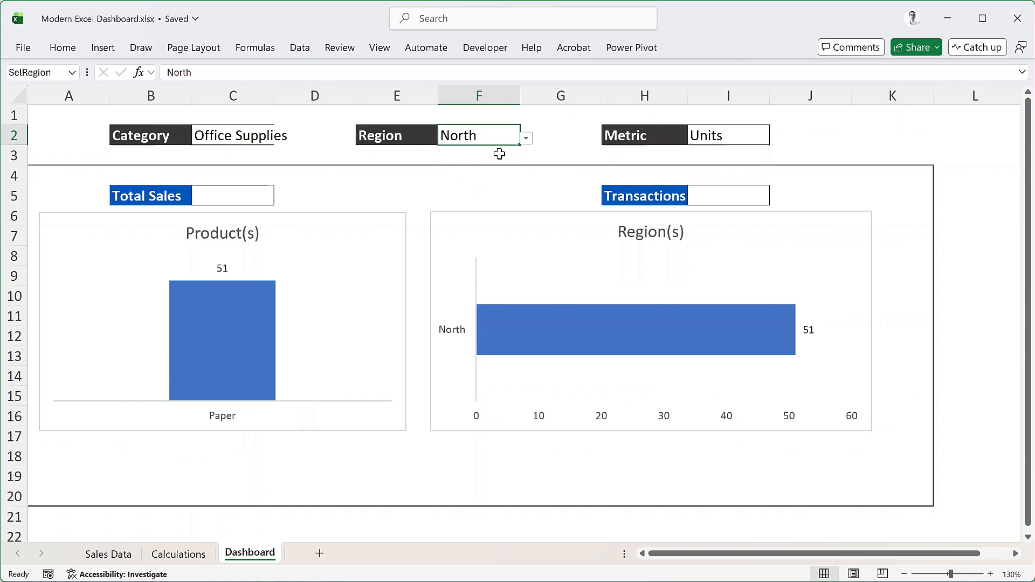
Switch the Region filter back to All and on to East to test the charts
{"action": "left_click", "coordinate": [525, 138]}
{"action": "left_click", "coordinate": [474, 152]}
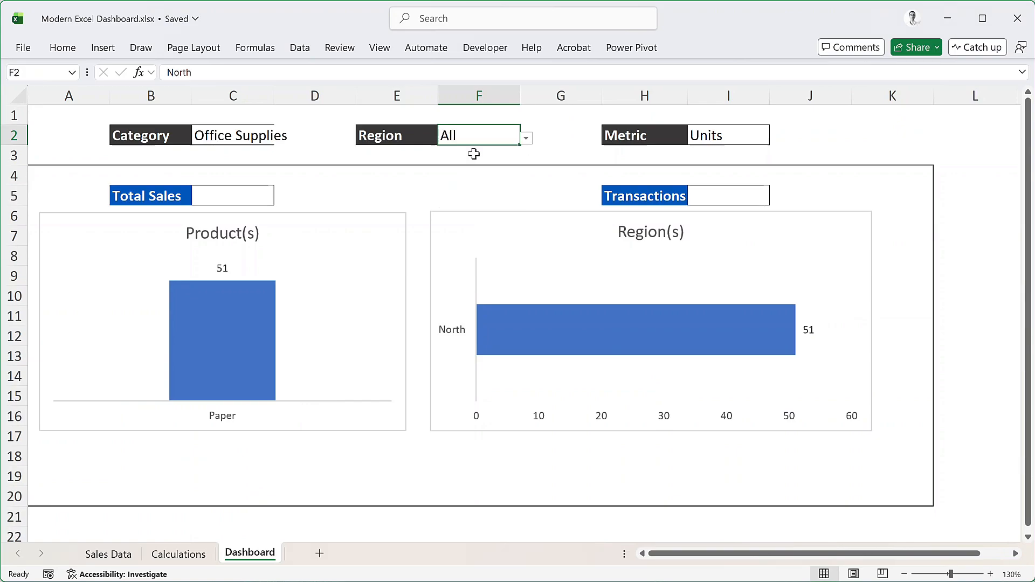
{"action": "left_click", "coordinate": [526, 138]}
{"action": "left_click", "coordinate": [497, 165]}
Set the Category filter to Technology and the Region filter to All
{"action": "left_click", "coordinate": [237, 136]}
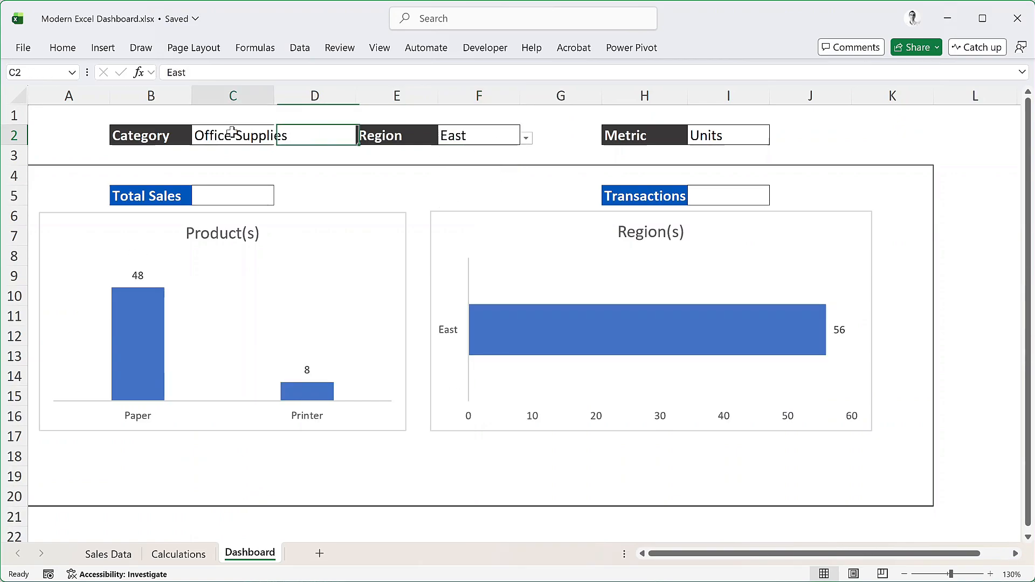
{"action": "left_click", "coordinate": [280, 139]}
{"action": "left_click", "coordinate": [240, 189]}
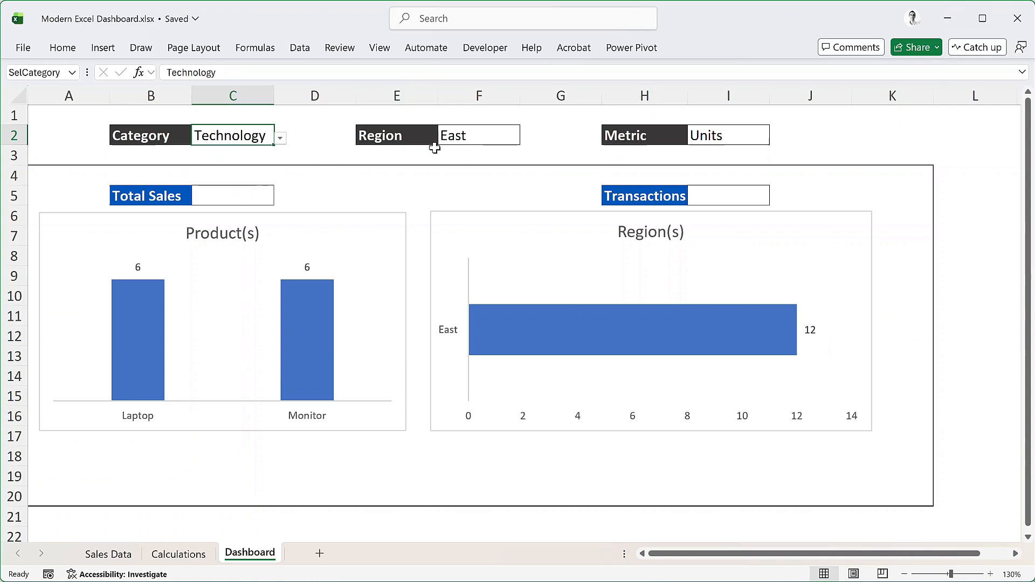
{"action": "left_click", "coordinate": [457, 136]}
{"action": "left_click", "coordinate": [526, 138]}
{"action": "left_click", "coordinate": [460, 151]}
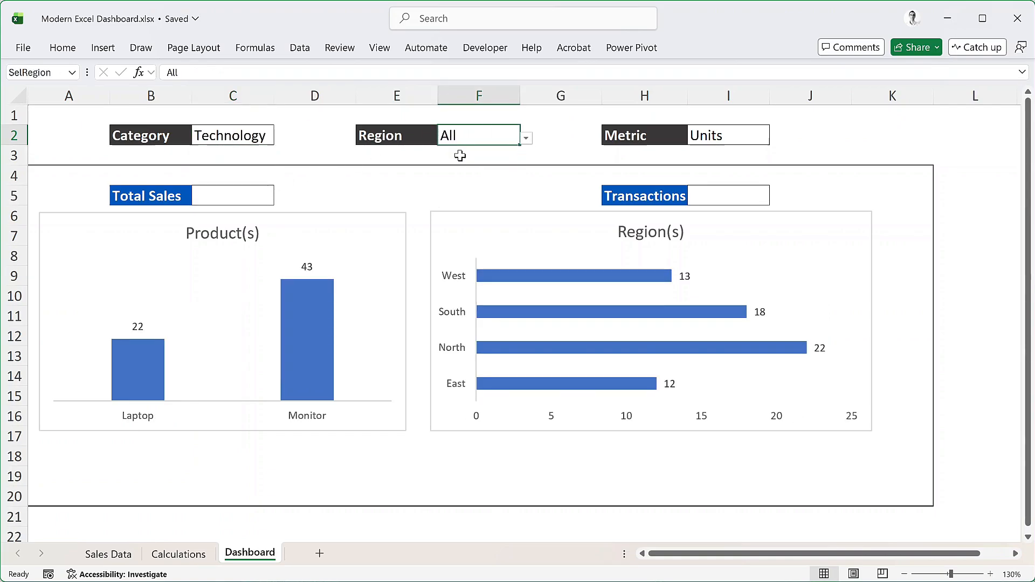
Set the Metric dropdown in I2 to Revenue
{"action": "left_click", "coordinate": [761, 132]}
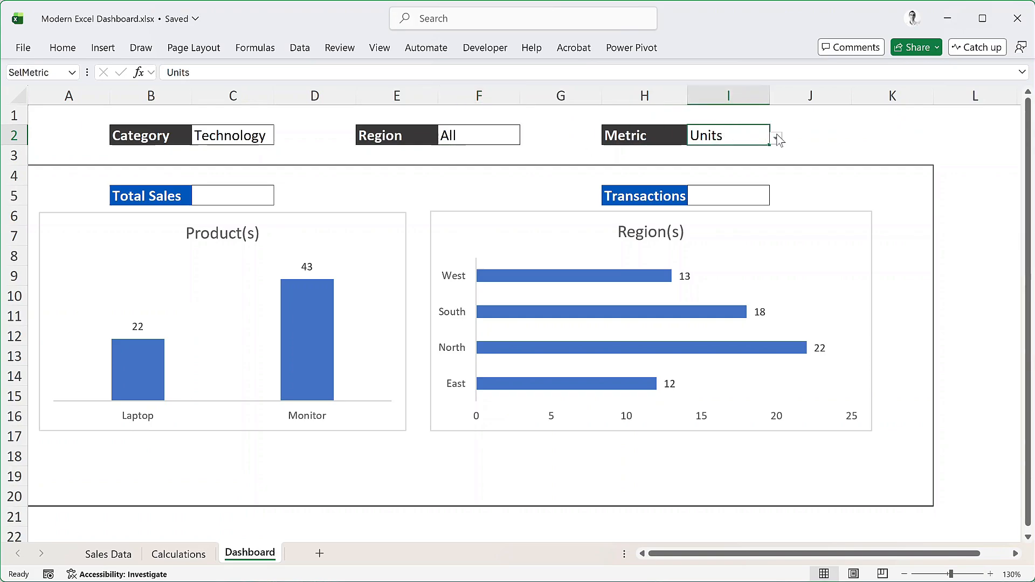
{"action": "left_click", "coordinate": [776, 139]}
{"action": "left_click", "coordinate": [748, 159]}
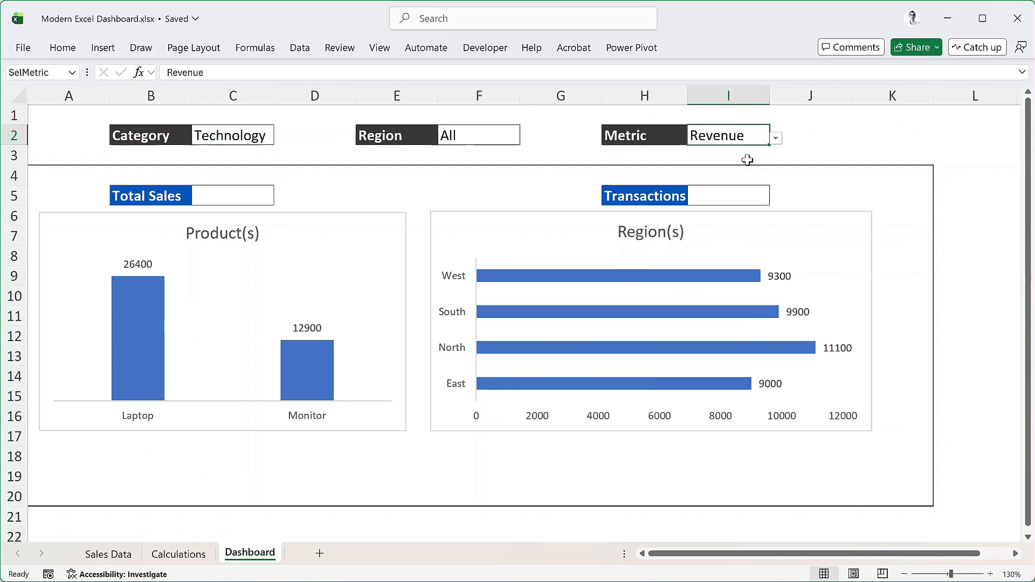
Calculate the Total Sales figure in C5 by summing the metricData name with =SUM(metricData)
{"action": "left_click", "coordinate": [263, 200]}
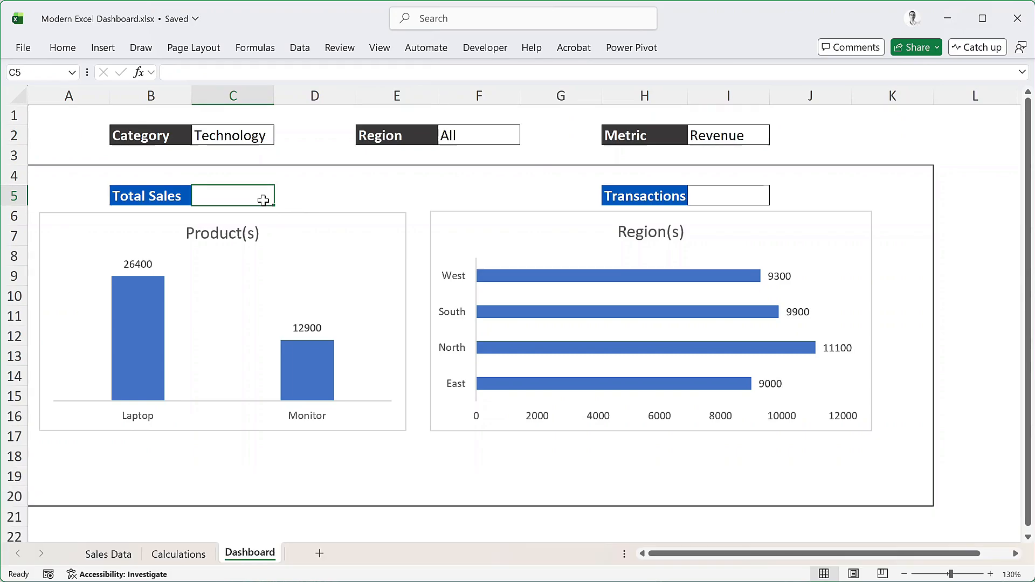
{"action": "type", "text": "=SUM("}
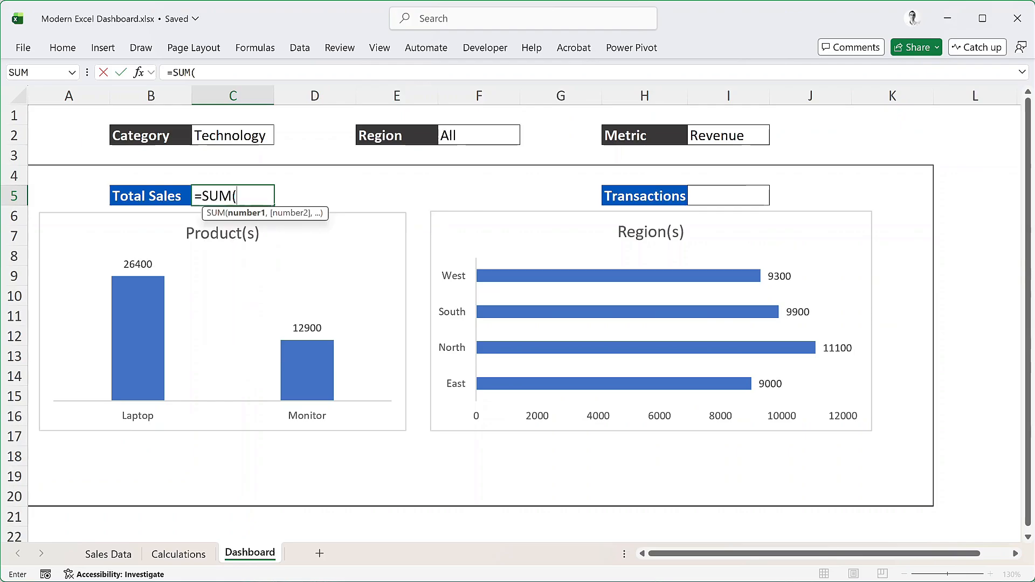
{"action": "type", "text": "metricData"}
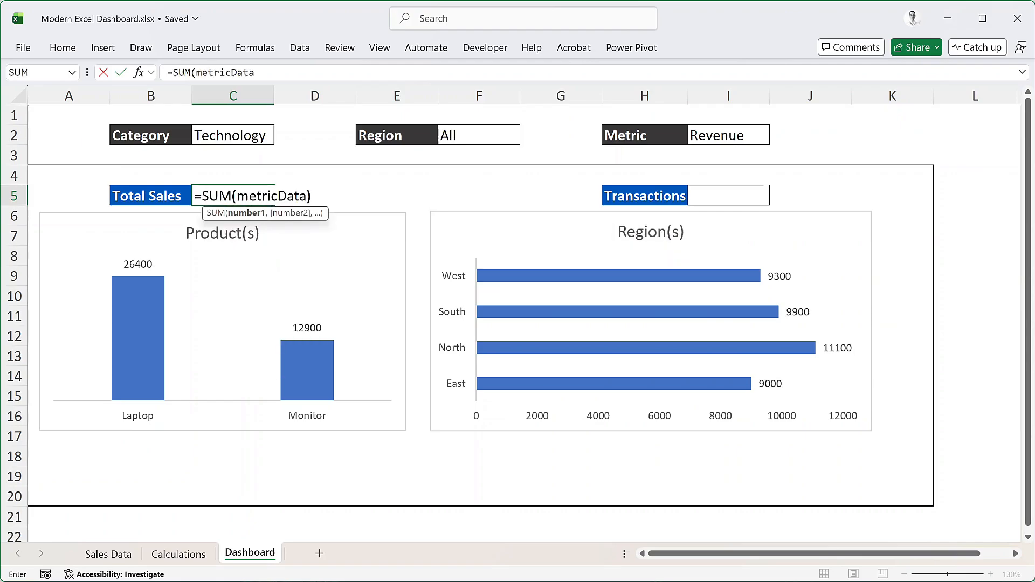
{"action": "key", "text": "Return"}
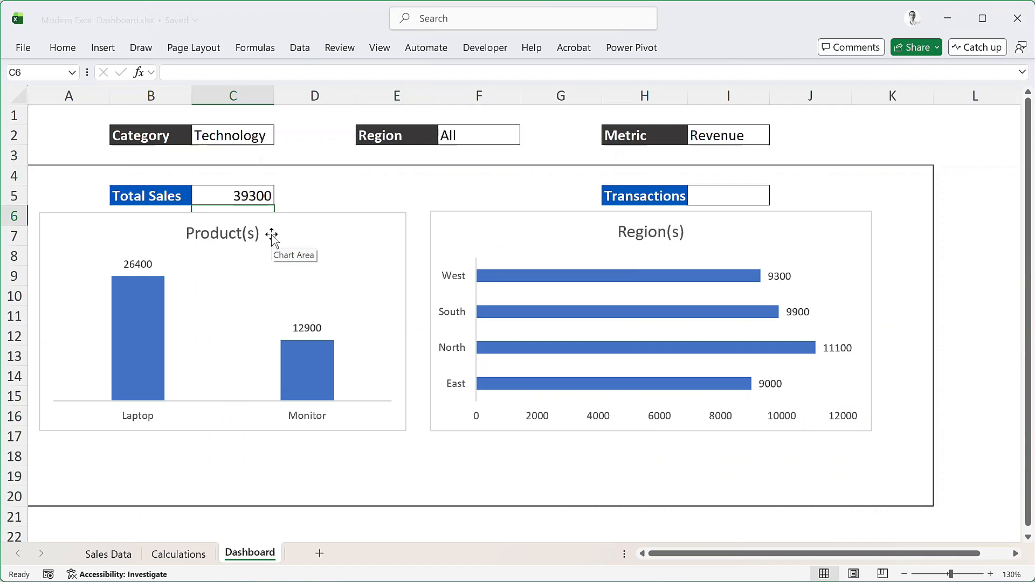
Set the Metric dropdown in I2 to Units to test the Total Sales figure
{"action": "left_click", "coordinate": [766, 135]}
{"action": "left_click", "coordinate": [781, 138]}
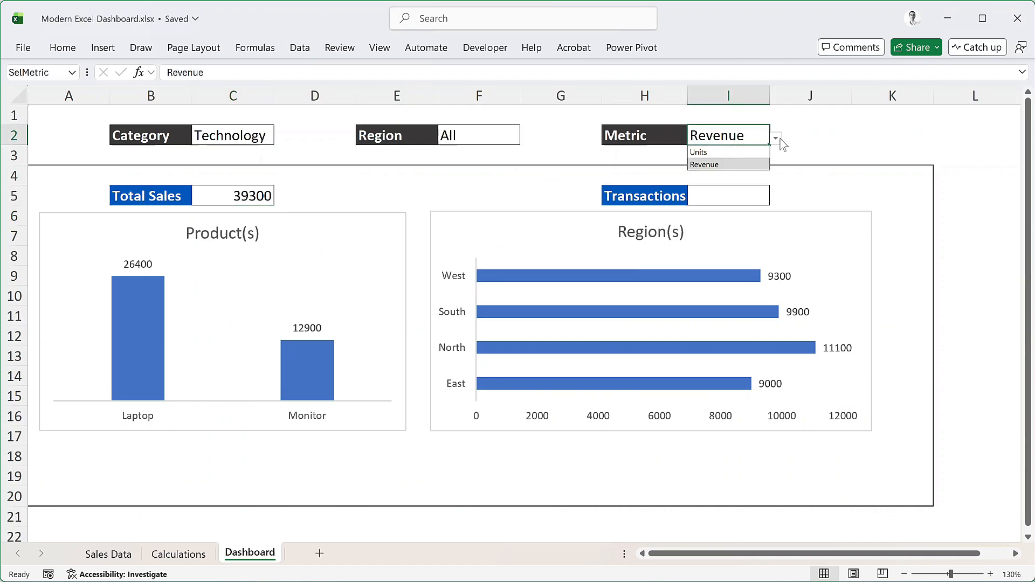
{"action": "left_click", "coordinate": [713, 154]}
Count the filtered records for the Transactions figure in I5 with =ROWS(filteredData)
{"action": "key", "text": "Return"}
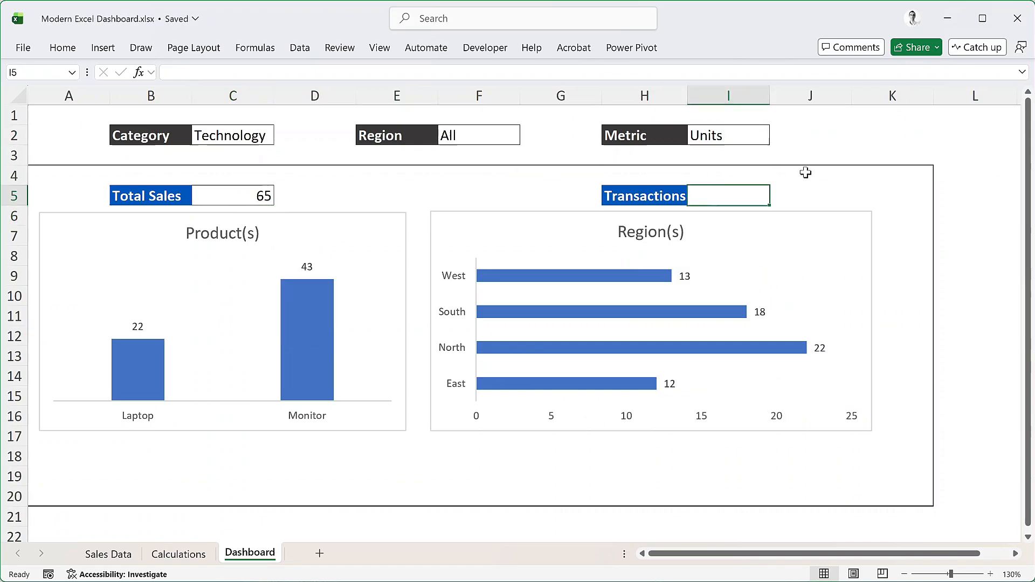
{"action": "type", "text": "=rows"}
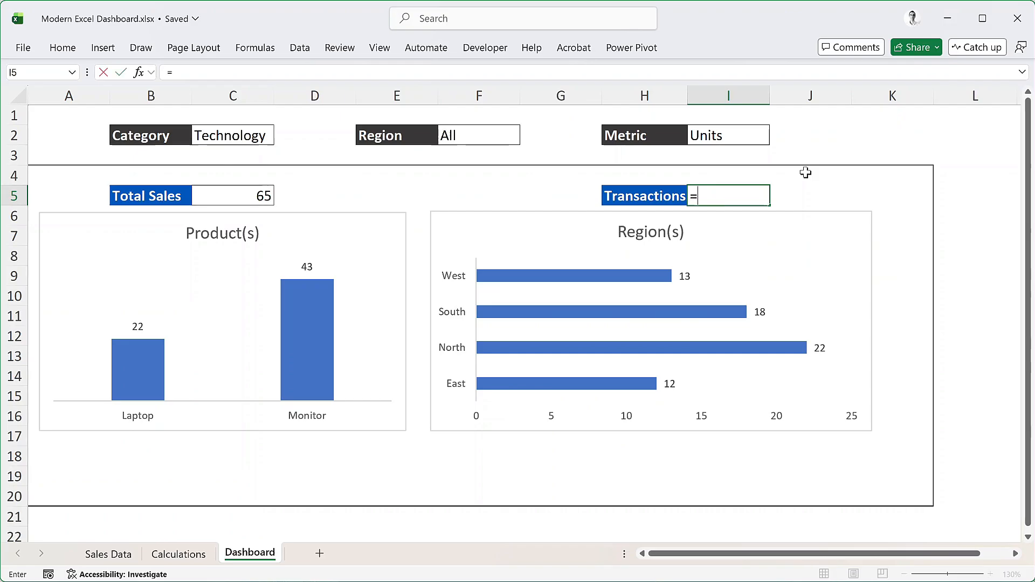
{"action": "key", "text": "Tab"}
{"action": "type", "text": "filter"}
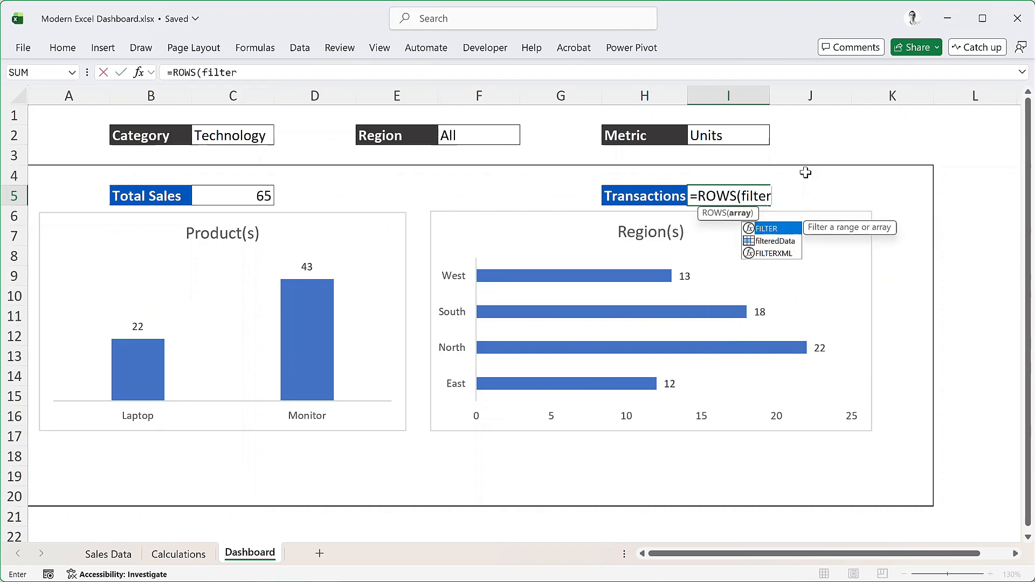
{"action": "key", "text": "Down"}
{"action": "key", "text": "Tab"}
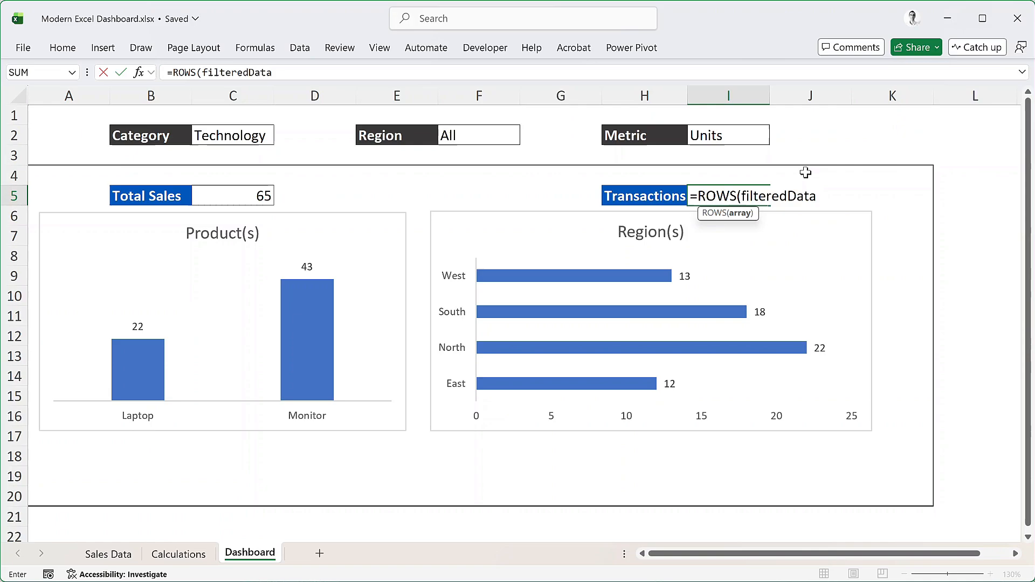
{"action": "type", "text": ")"}
{"action": "key", "text": "Return"}
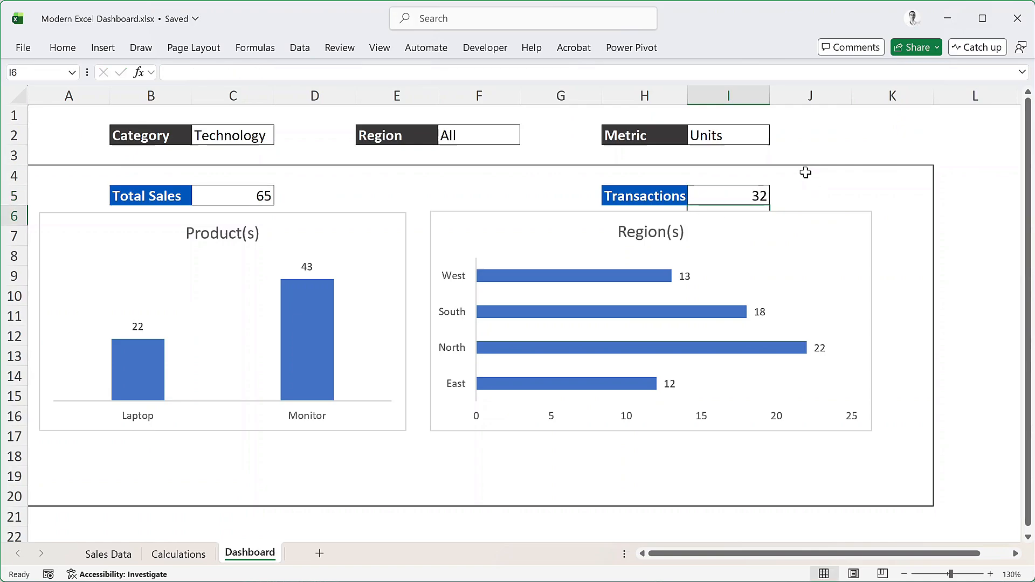